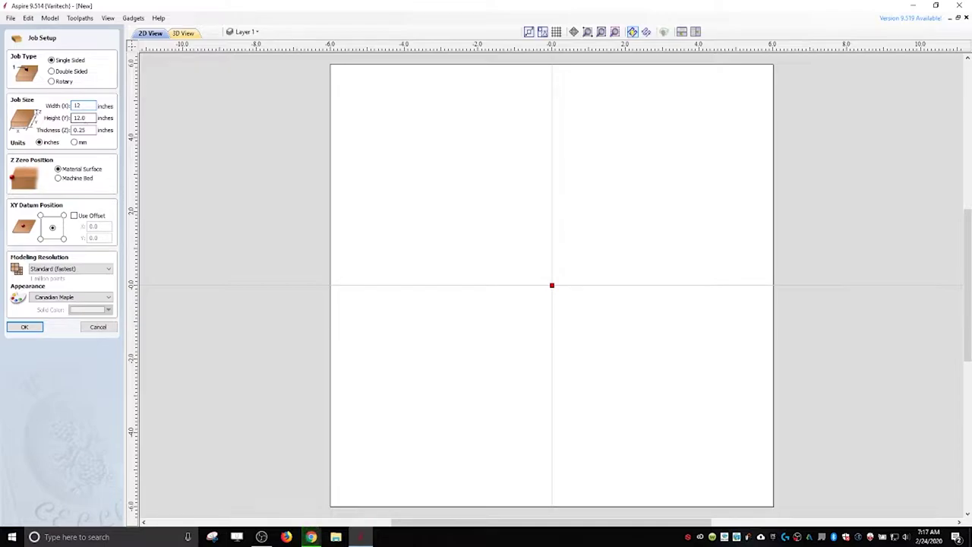
Step: Set the job height to 6 inches and the thickness to 1 inch, and create the job
text(6)
key(Tab)
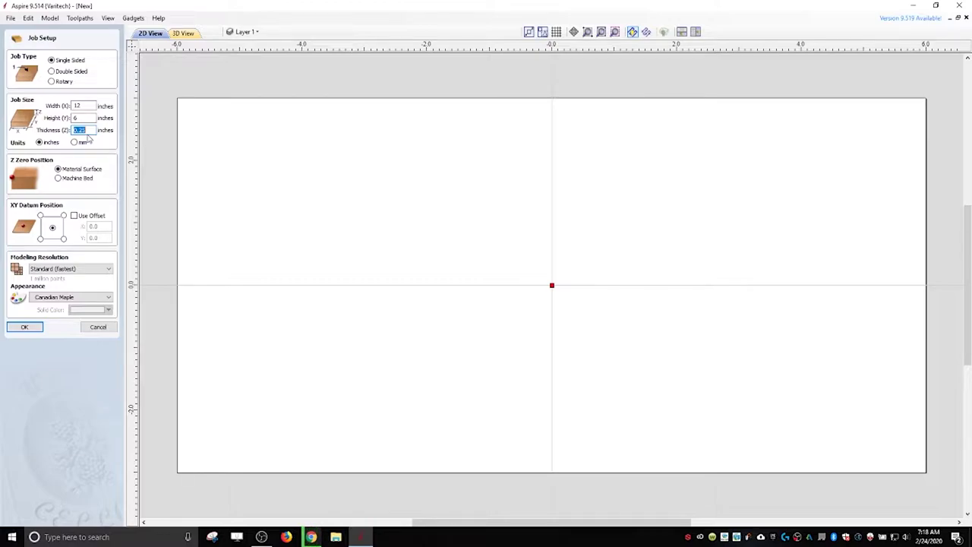
text(1)
key(Tab)
click(24, 327)
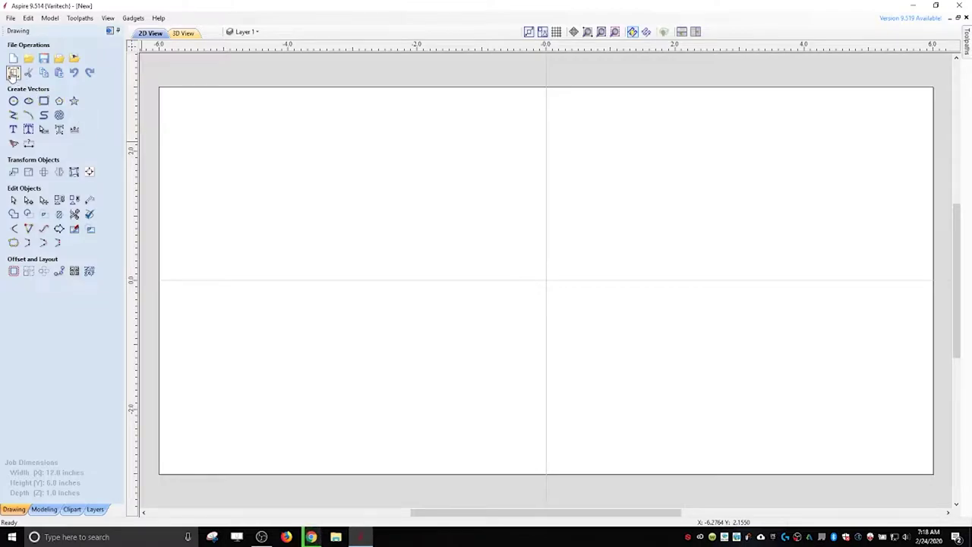
Step: Reopen the job setup and move the XY datum to the lower-left corner of the material
click(13, 72)
click(42, 254)
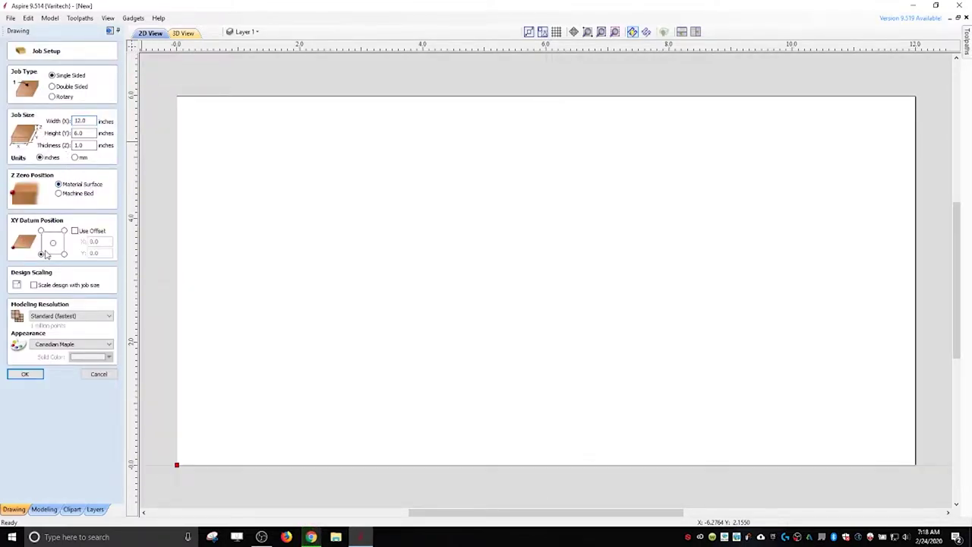
click(53, 243)
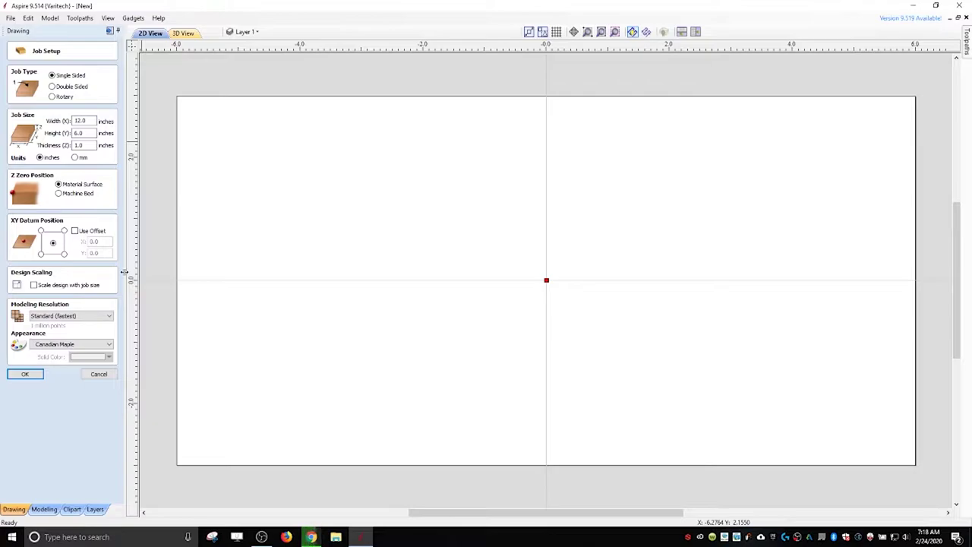
click(42, 255)
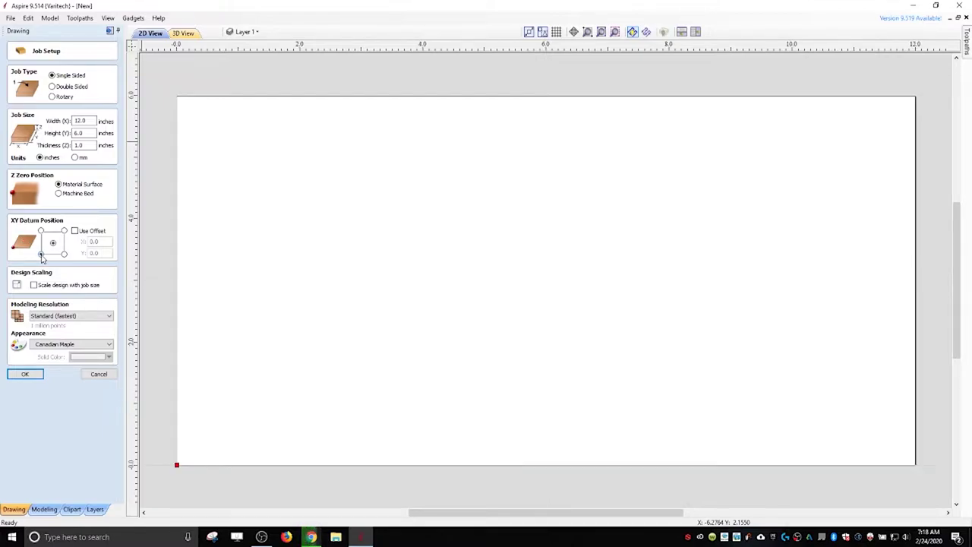
click(32, 374)
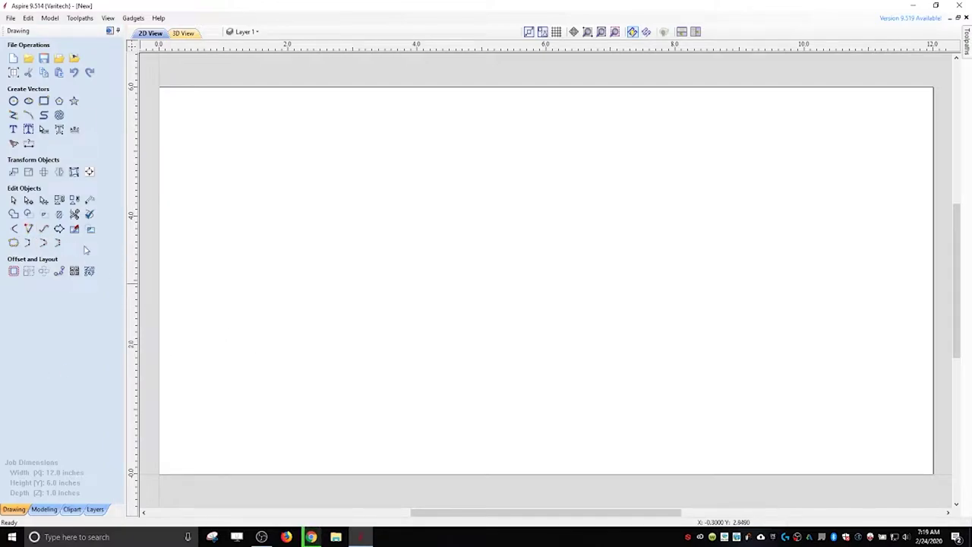
Step: Create a text object reading "Mr & Mrs"
click(13, 130)
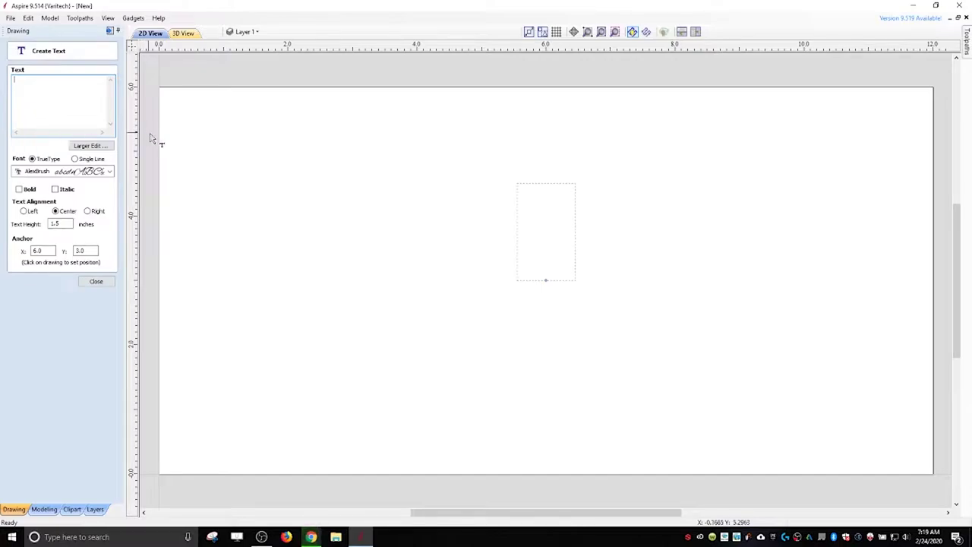
text(Mr)
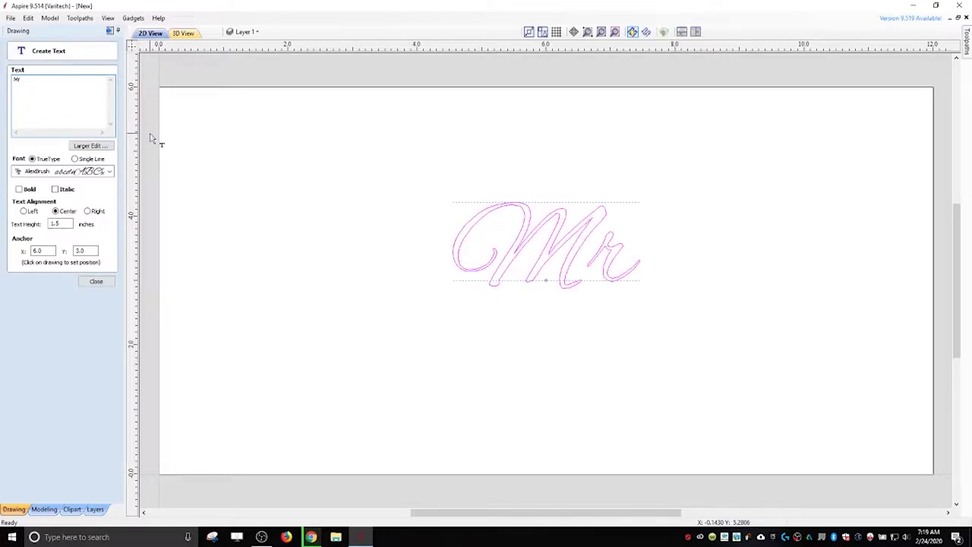
text( & Mrs)
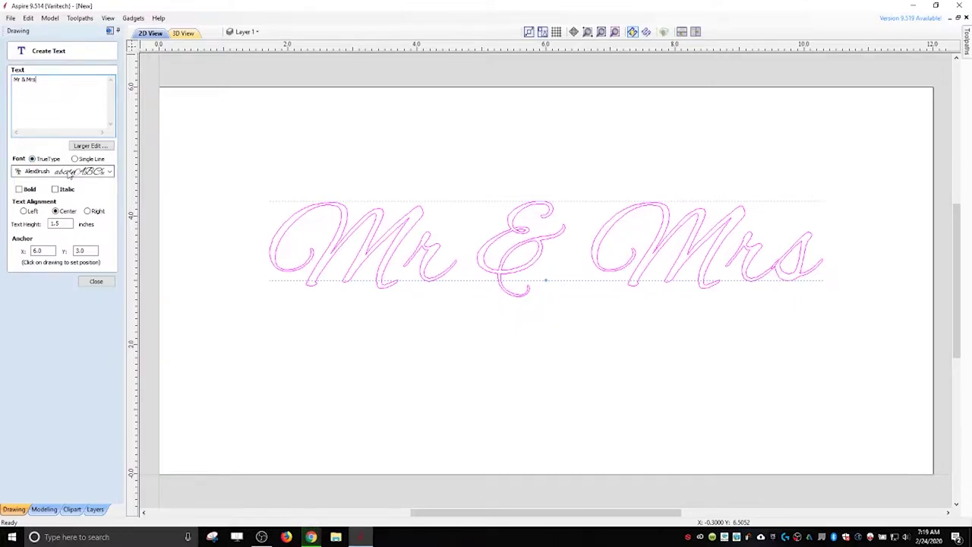
Step: Look through the available TrueType fonts and choose AlexBrush for the text
click(70, 173)
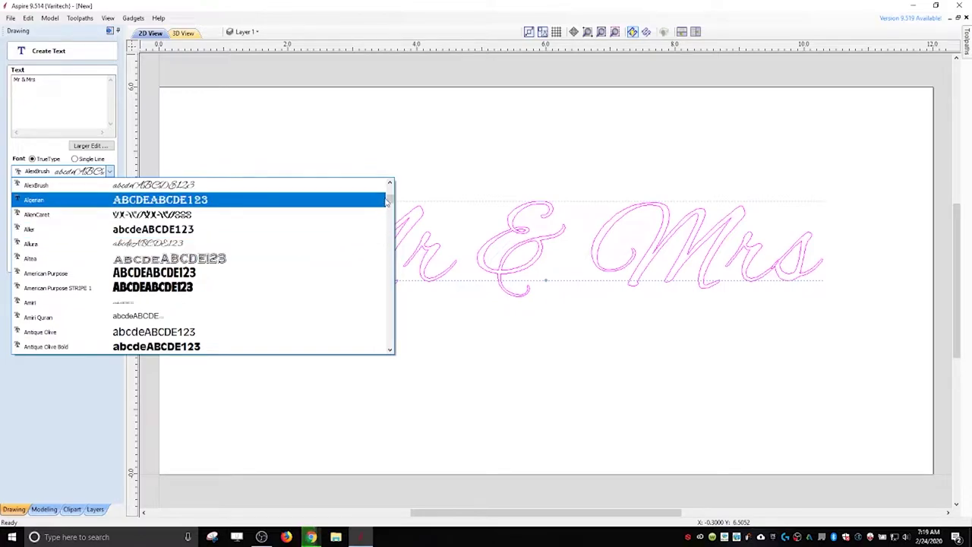
drag(390, 202, 393, 190)
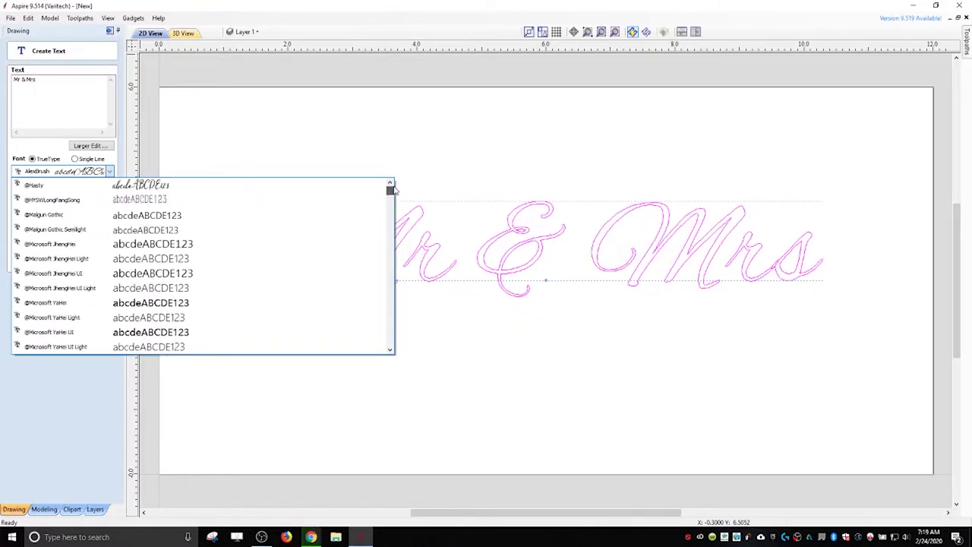
scroll(352, 269, down, 2)
scroll(352, 269, down, 8)
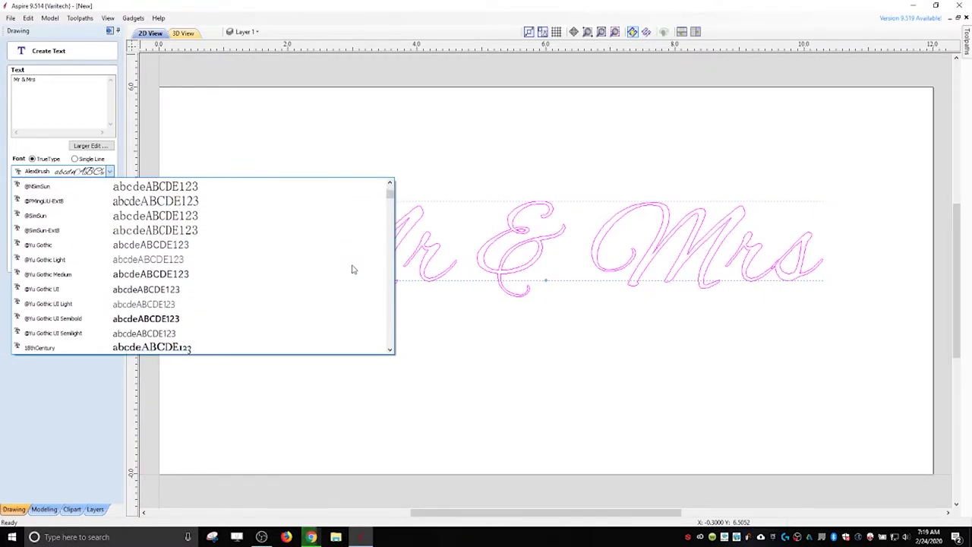
scroll(352, 269, down, 2)
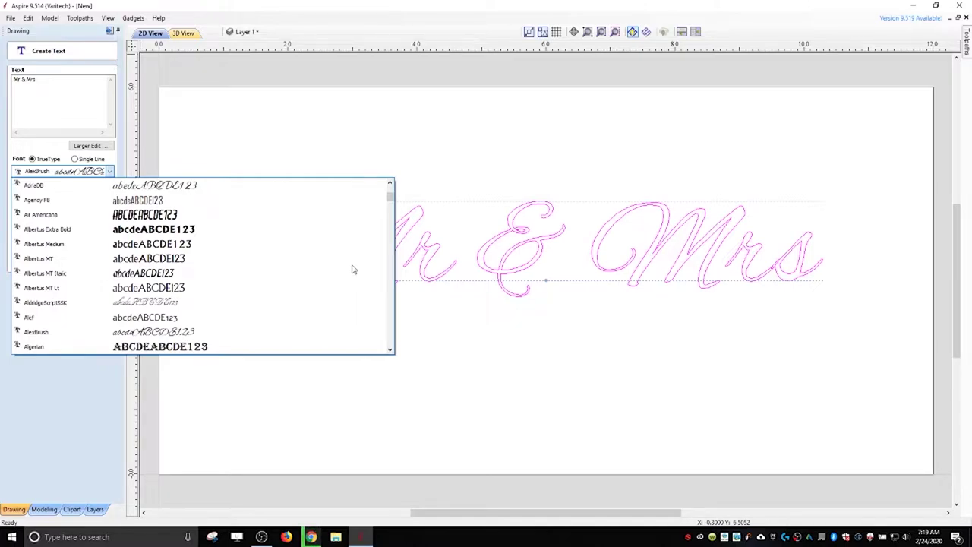
click(163, 334)
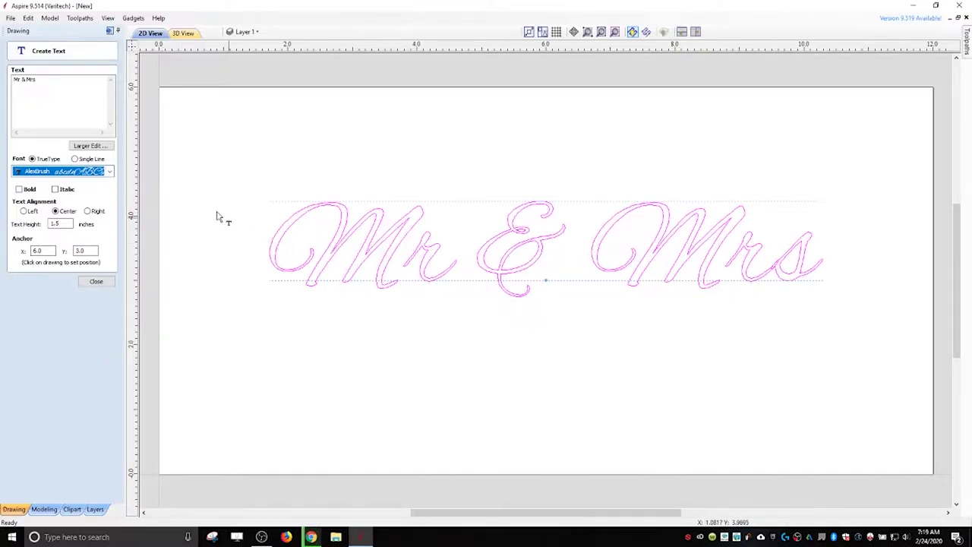
Step: Try the Allura font and then the Apple Chancery font on the "Mr & Mrs" text
click(111, 172)
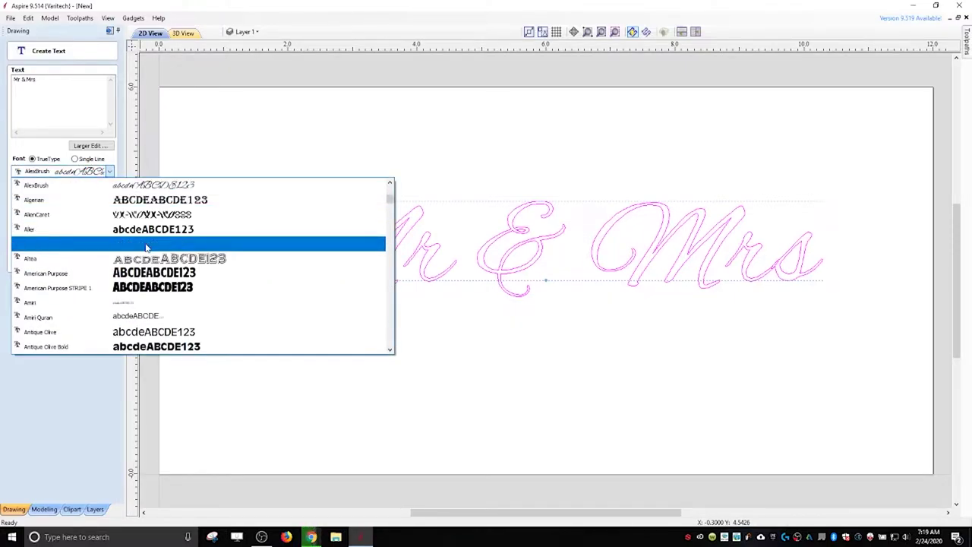
scroll(147, 244, down, 1)
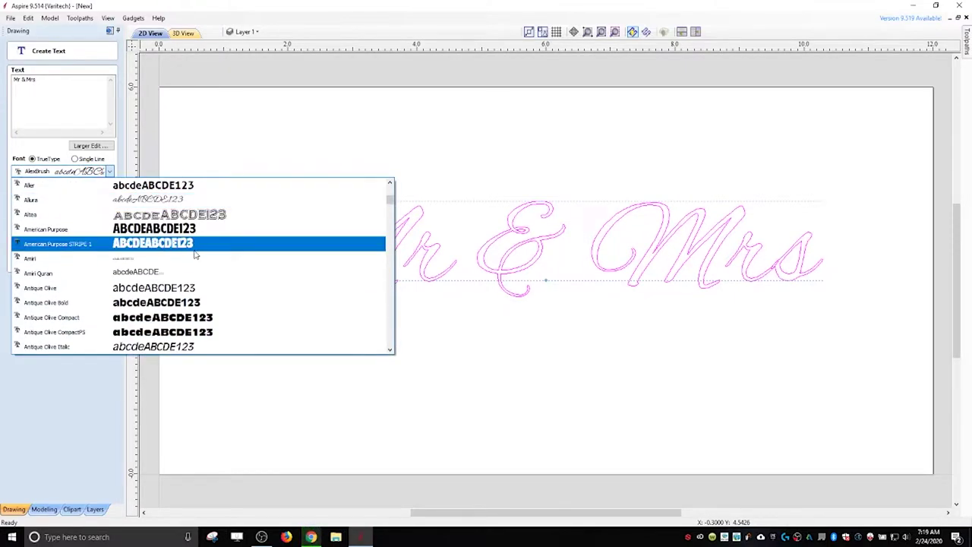
click(176, 199)
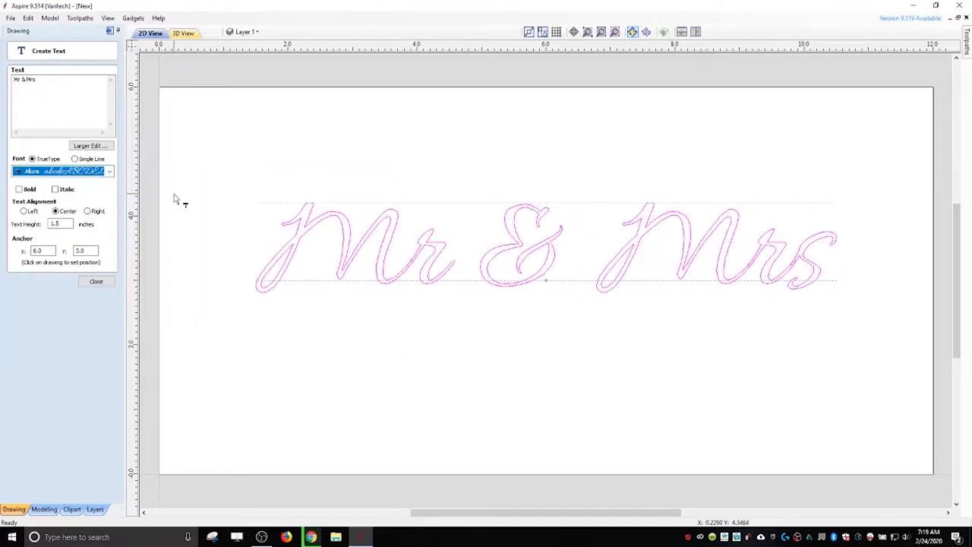
click(110, 172)
scroll(117, 275, down, 2)
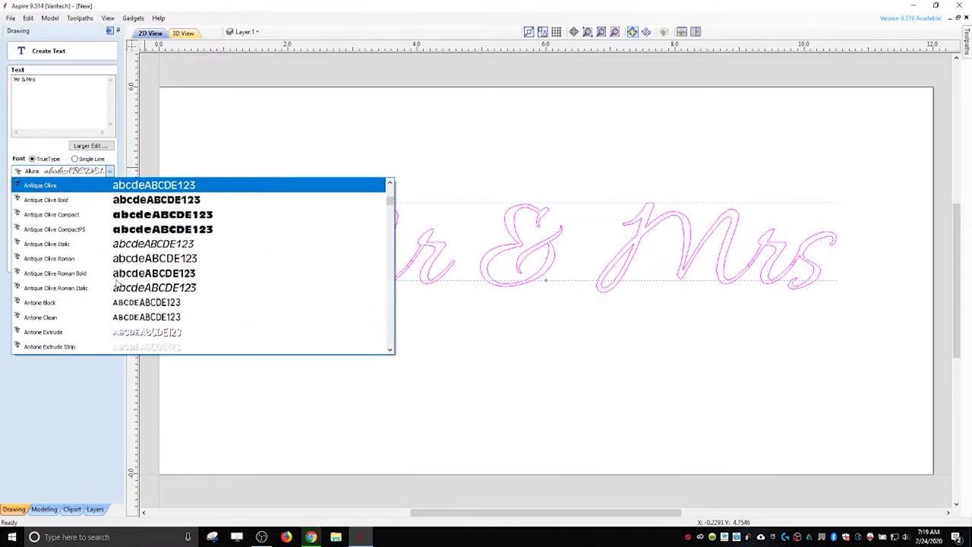
scroll(115, 282, down, 5)
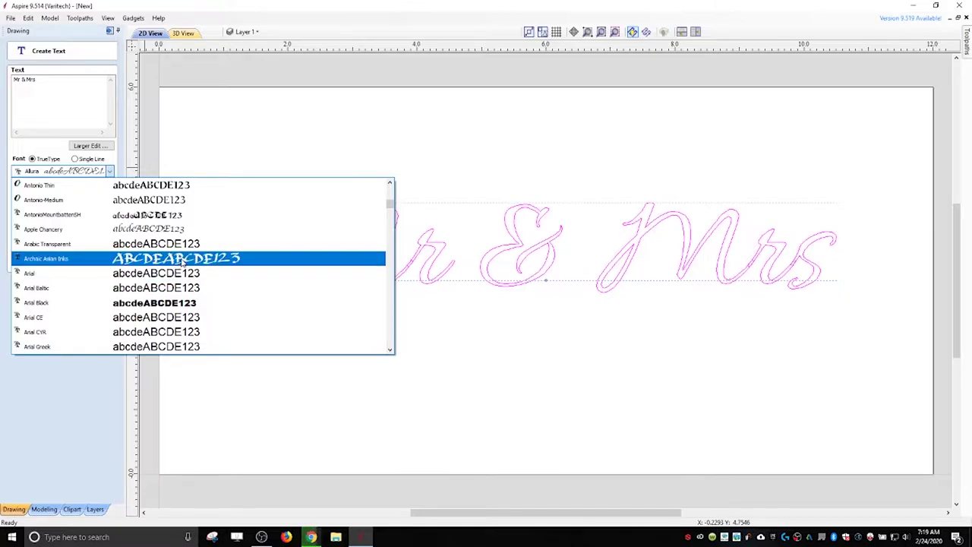
click(114, 229)
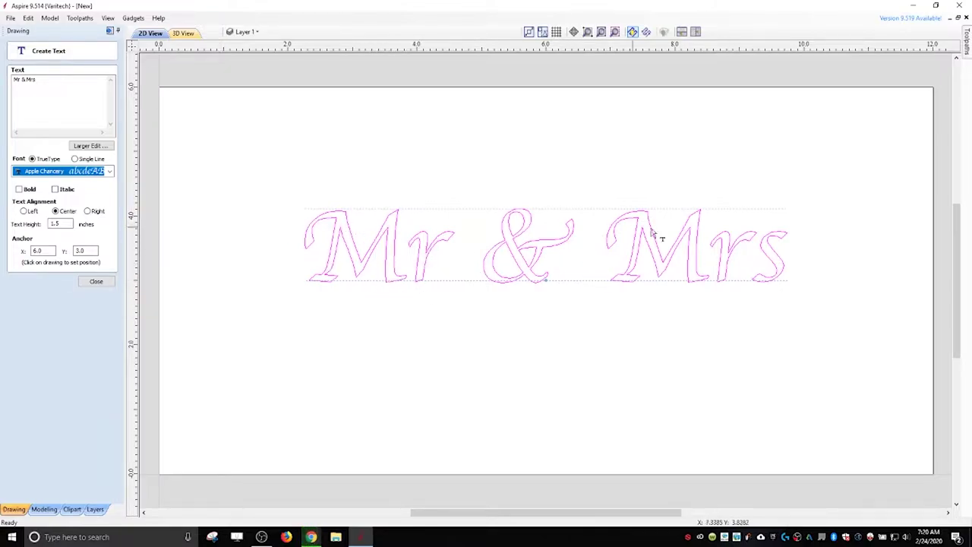
Step: Change the text font to Autogate and make the lettering bold
click(111, 174)
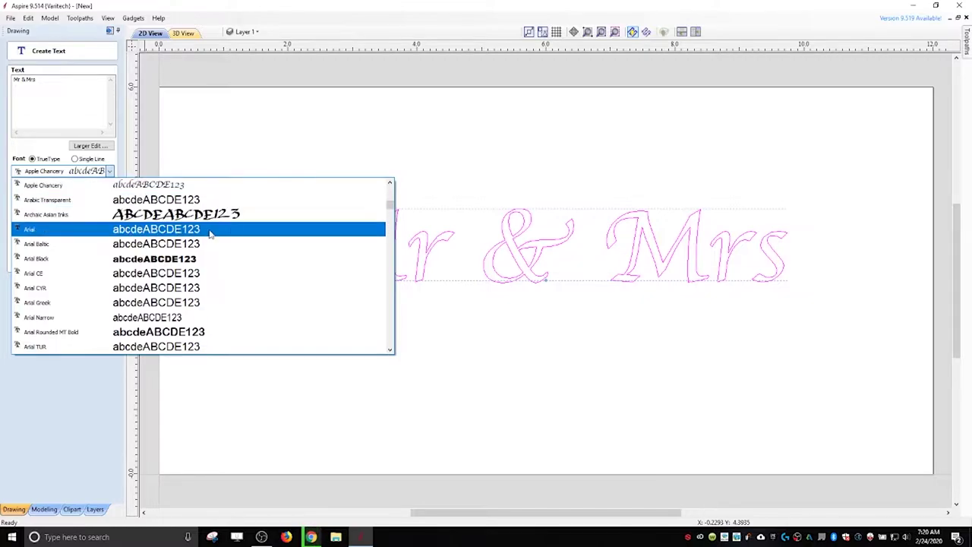
scroll(230, 242, down, 5)
scroll(230, 242, down, 1)
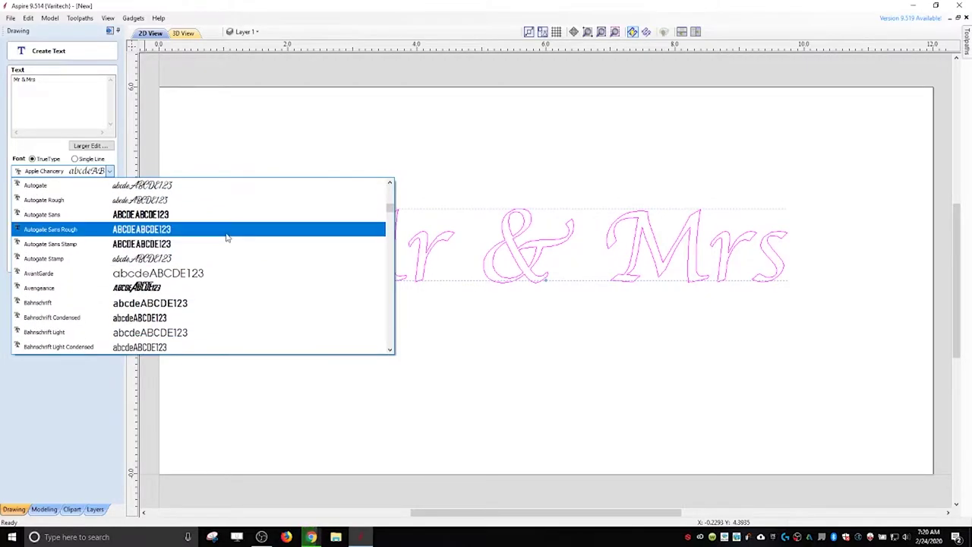
click(170, 188)
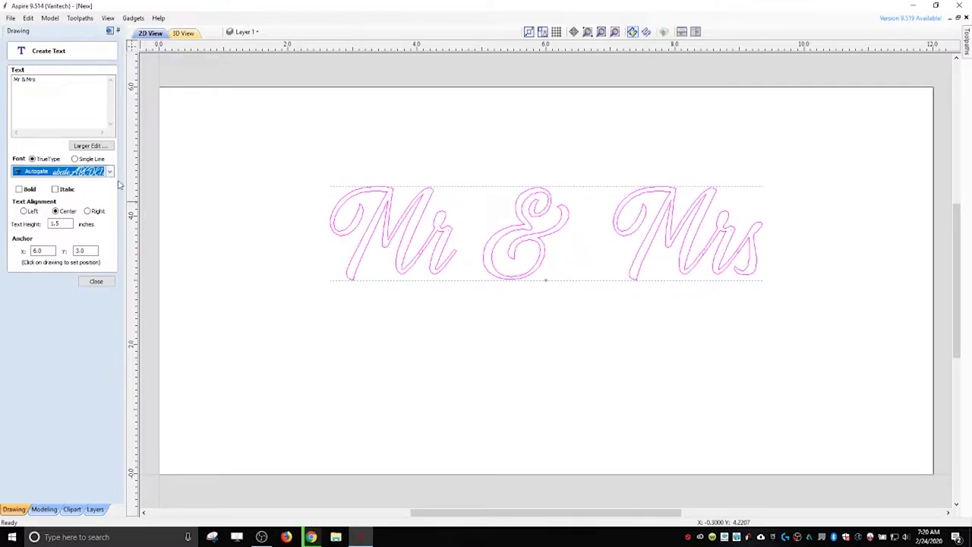
click(18, 189)
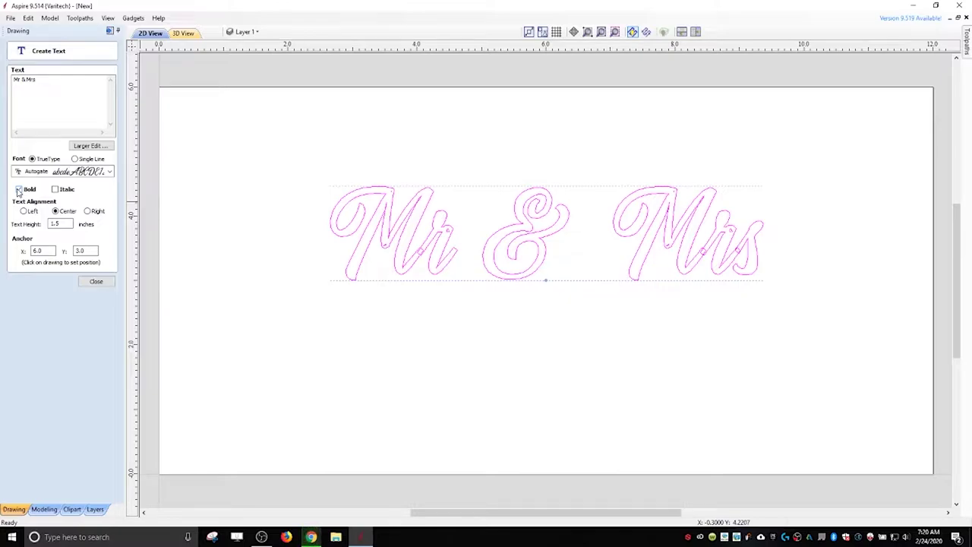
Step: Try the Autogate Stamp font and then the Bello Script font on the bold text
click(110, 172)
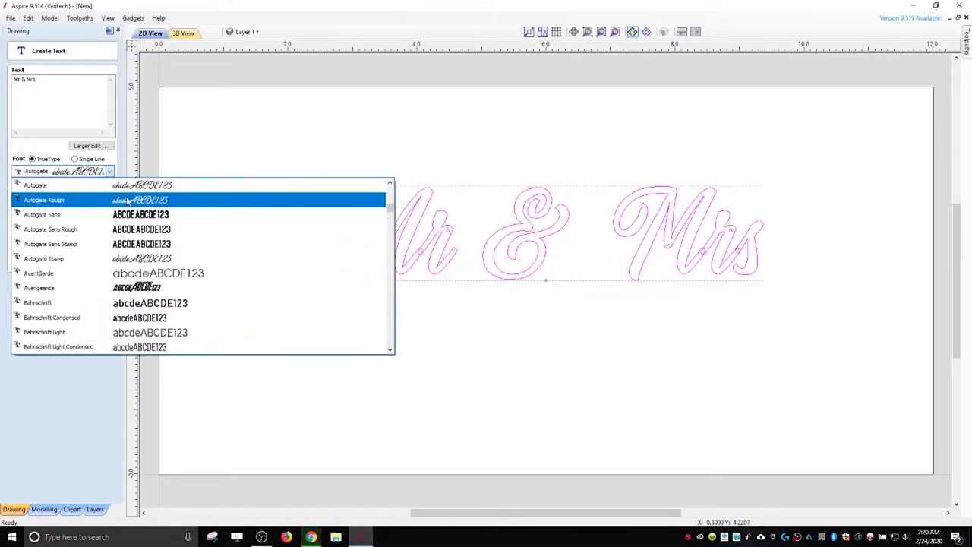
click(152, 259)
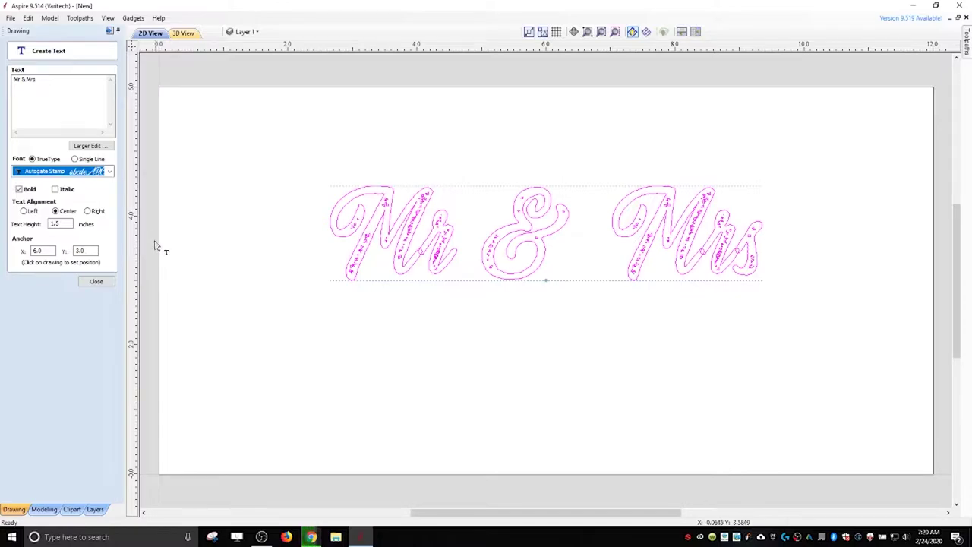
click(110, 172)
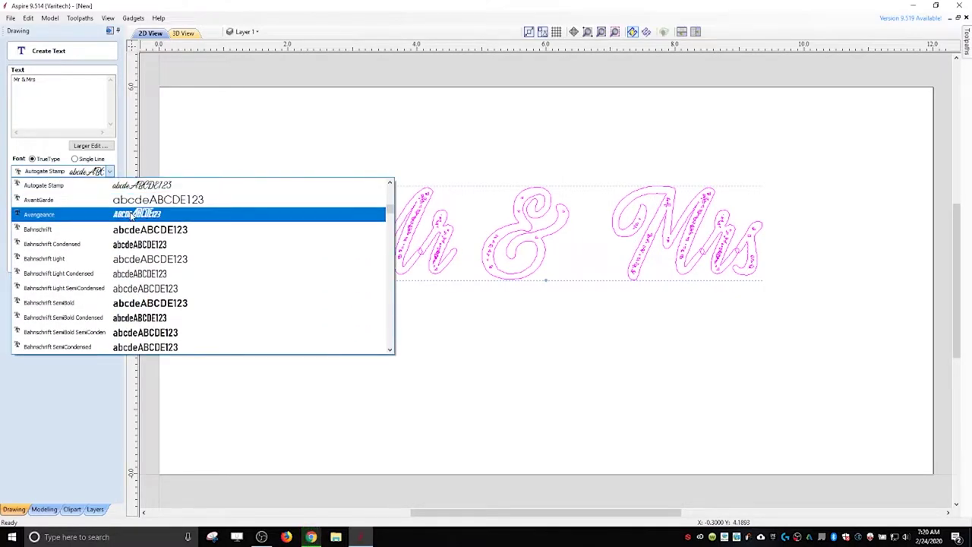
scroll(205, 270, down, 4)
scroll(222, 264, down, 4)
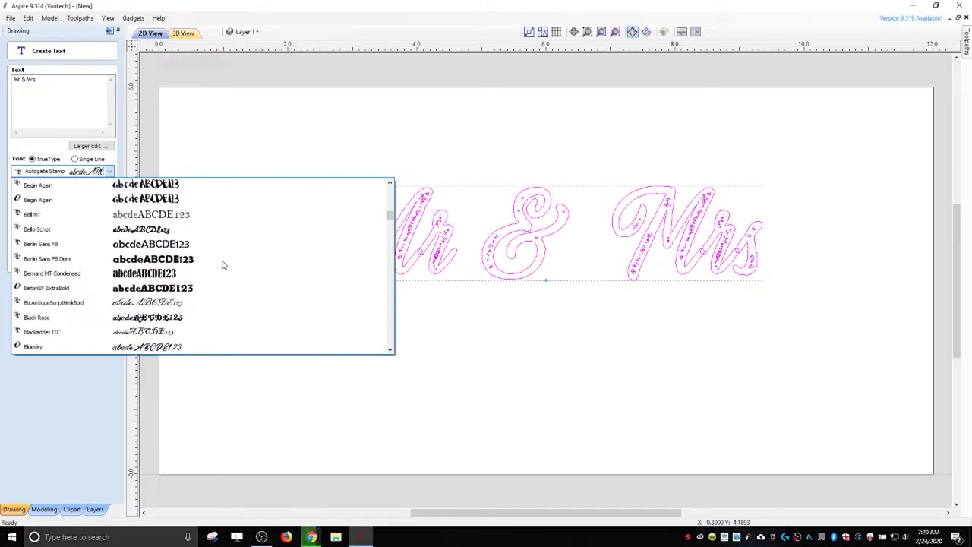
click(243, 228)
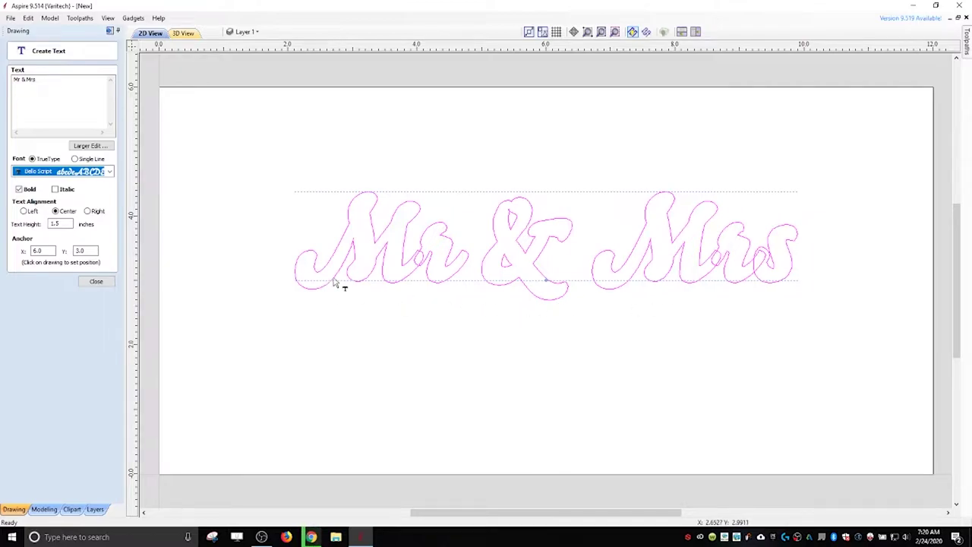
Step: Try the BixAntiqueScriptHmkBold font on the text, then switch it to Bluesky
click(109, 171)
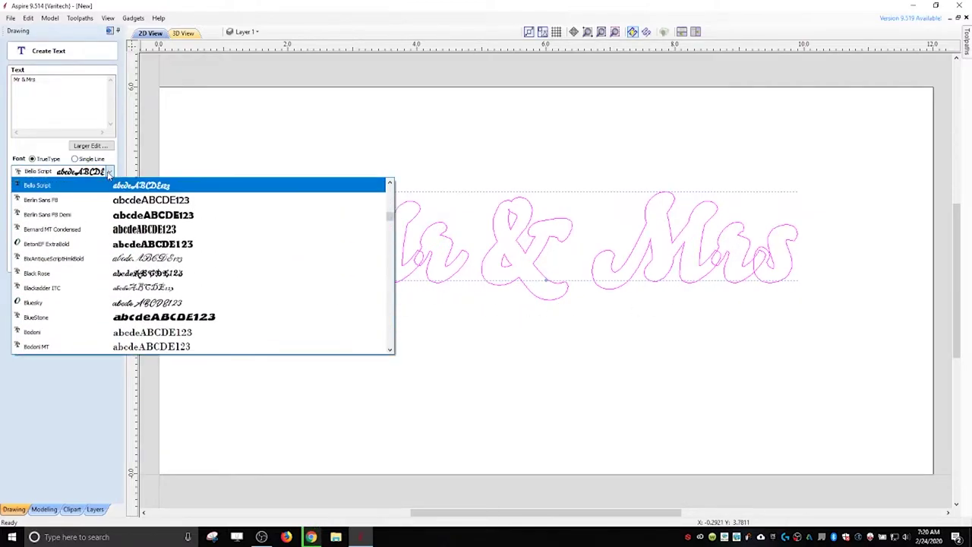
click(160, 258)
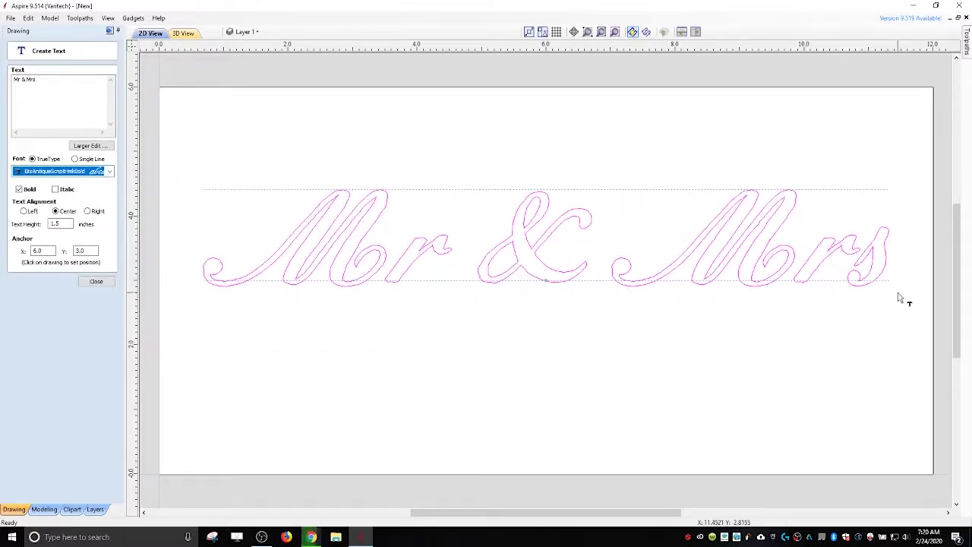
click(109, 170)
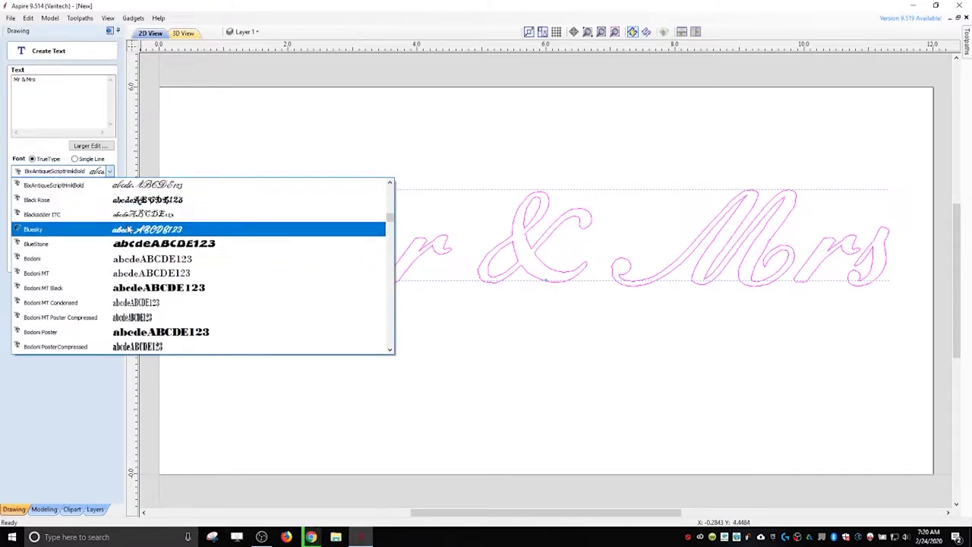
click(130, 230)
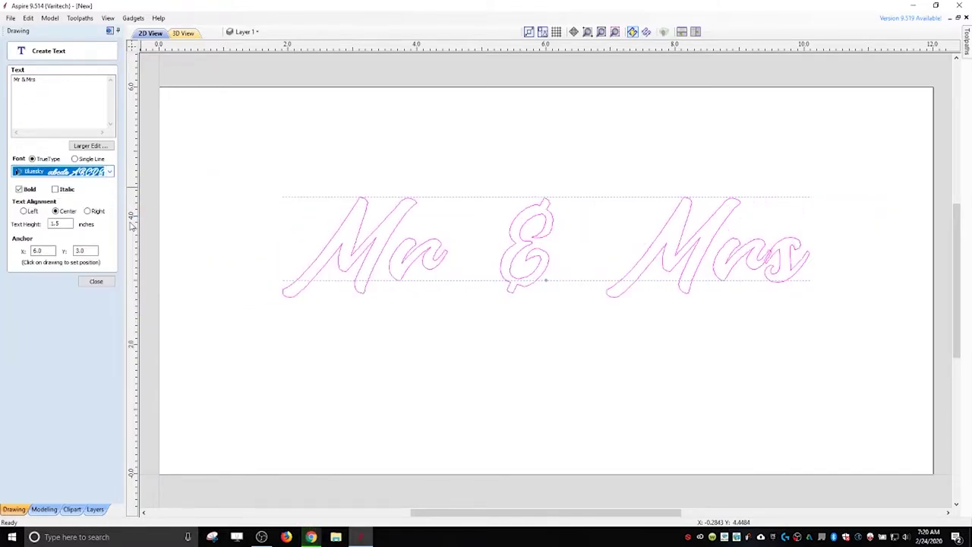
Step: Try the Cantoria MT ExtraBold font on the "Mr & Mrs" text
click(110, 172)
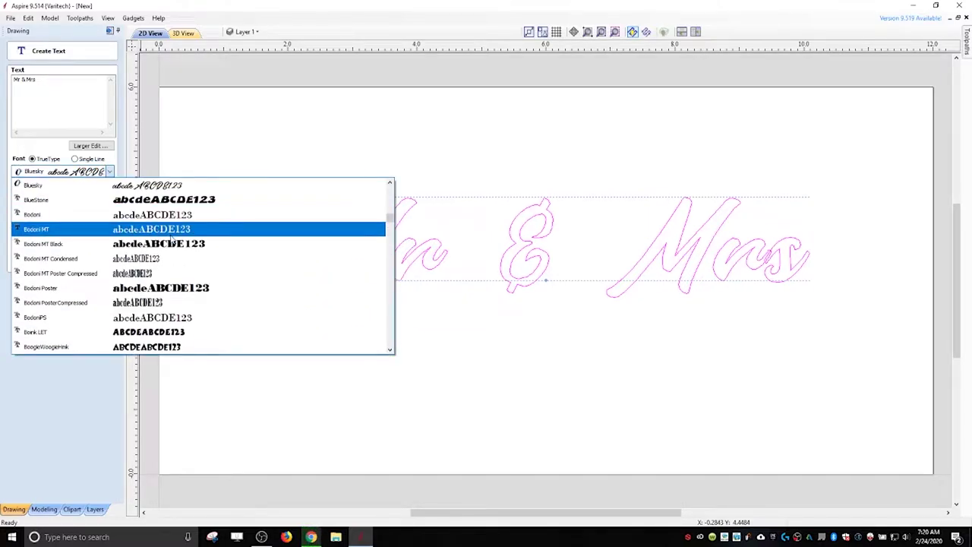
scroll(162, 304, down, 3)
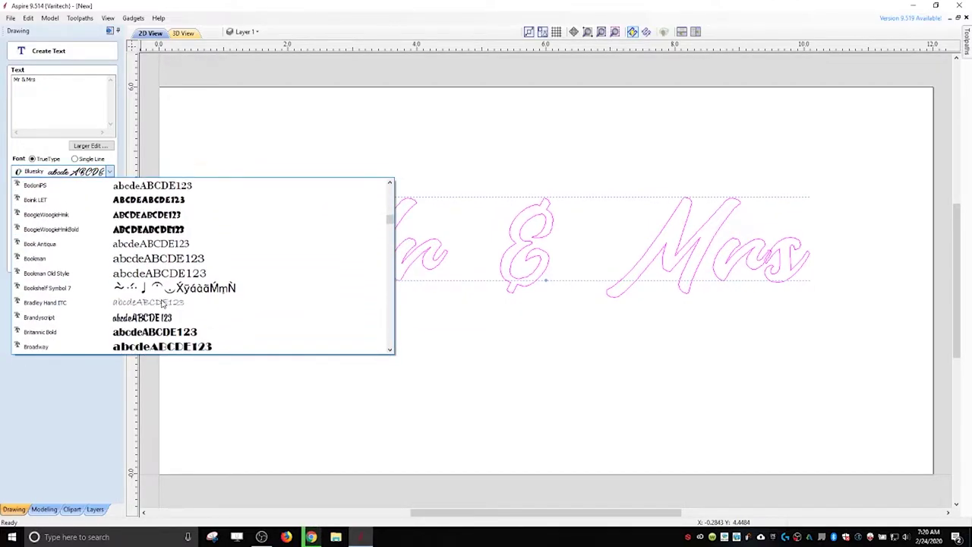
scroll(276, 256, down, 5)
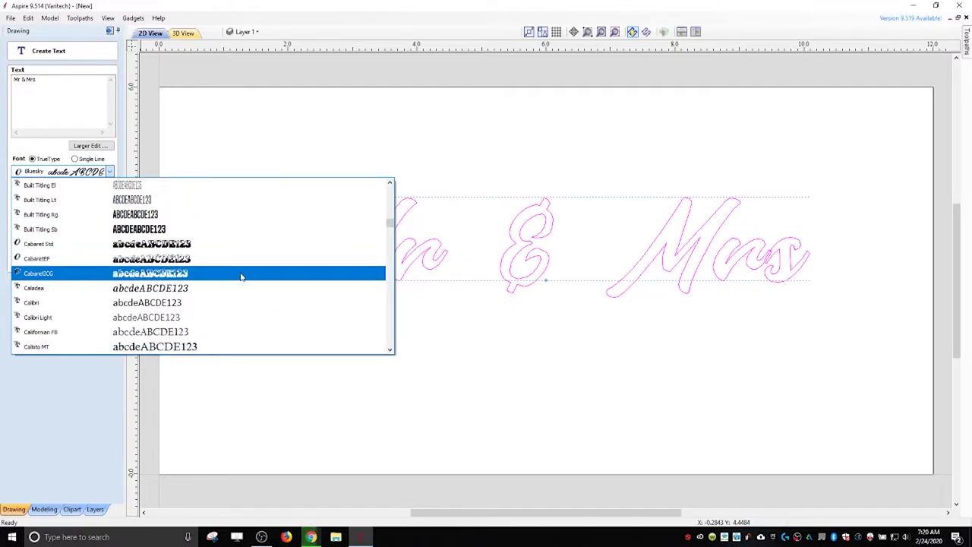
scroll(222, 279, down, 4)
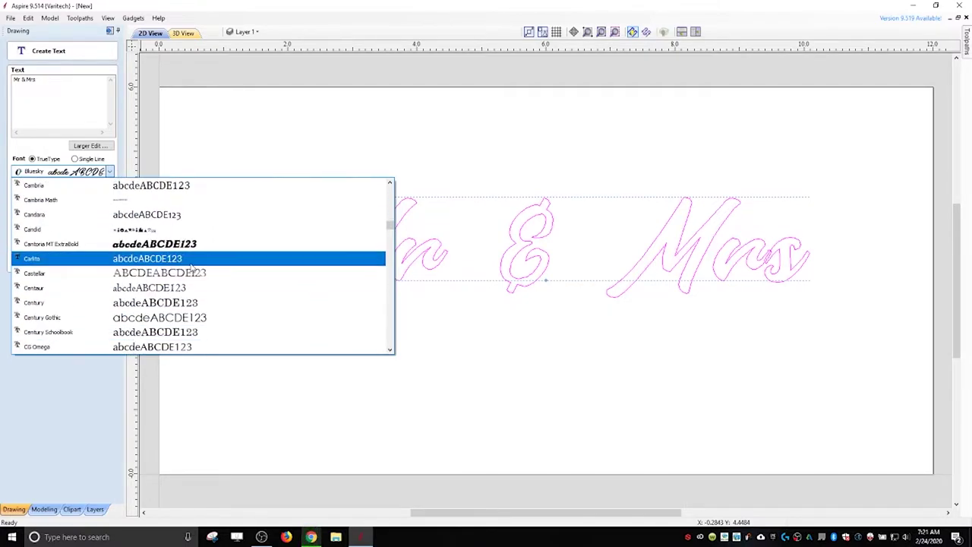
click(188, 245)
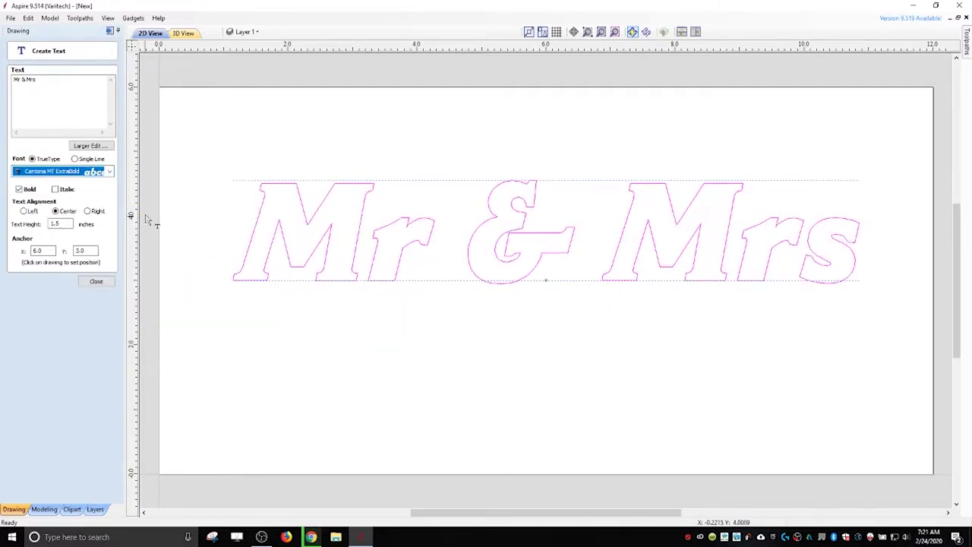
Step: Change the text font to AlexBrush and finish creating the text
click(109, 173)
drag(391, 225, 390, 196)
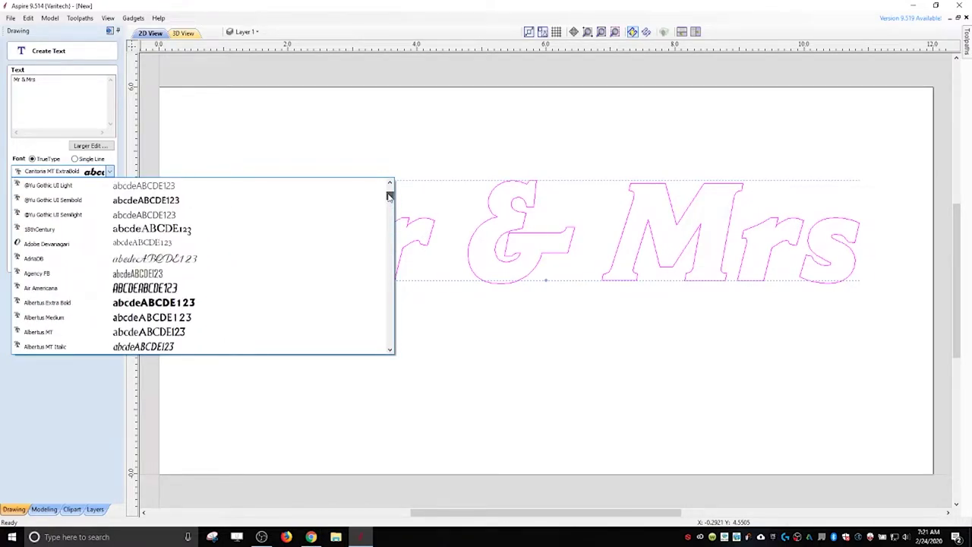
scroll(157, 329, down, 2)
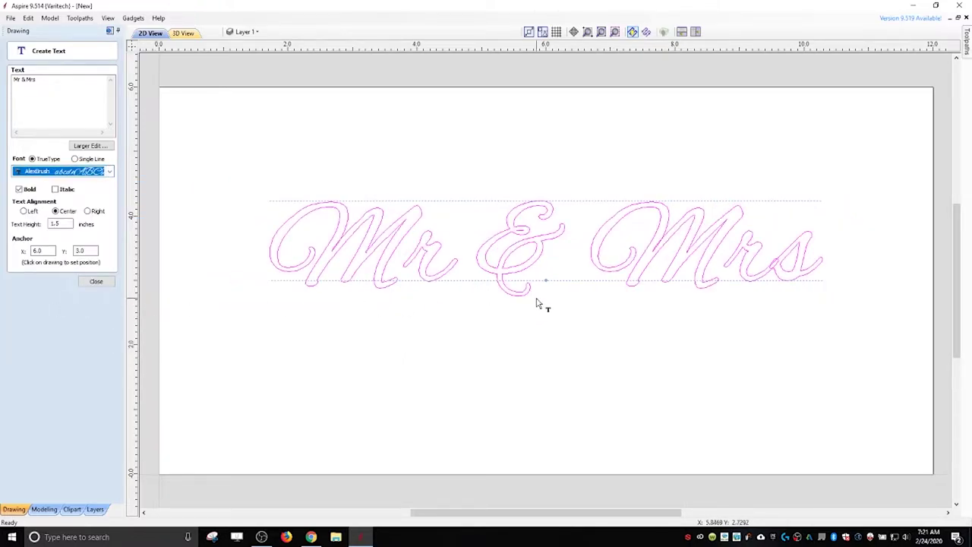
click(95, 281)
Step: Enlarge the text to about 11.93 by 2.06 inches so it spans the job width, and shift it down toward the middle
click(347, 242)
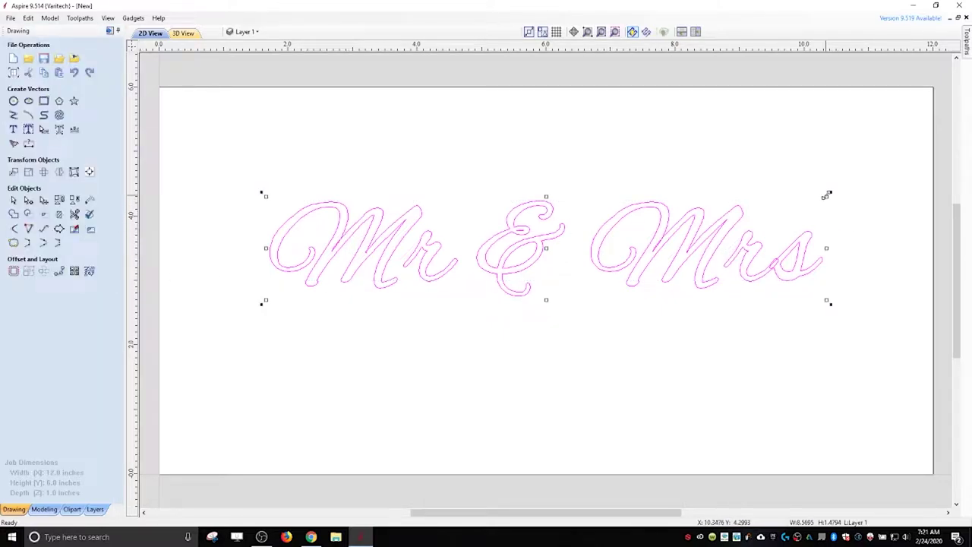
drag(827, 195, 860, 184)
key(Down)
key(Down)
key(Down)
key(Down)
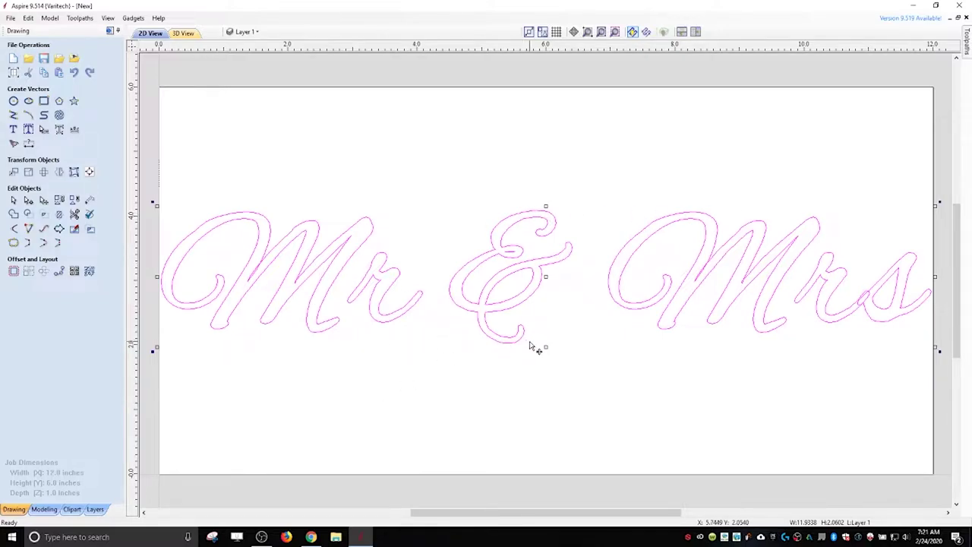
Step: Convert the lettering to curves and trim the two small overlapping loops inside the M of "Mr"
right_click(337, 238)
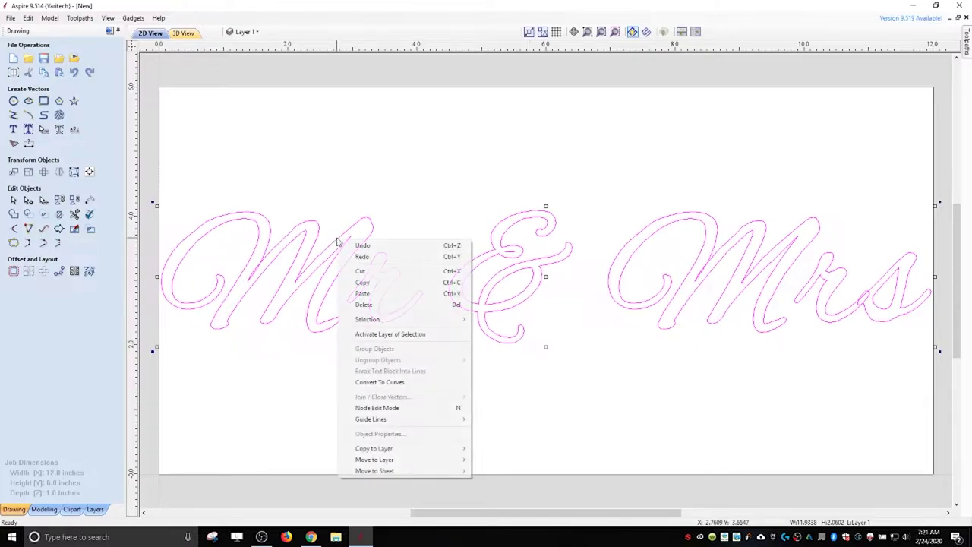
click(416, 382)
scroll(262, 288, up, 6)
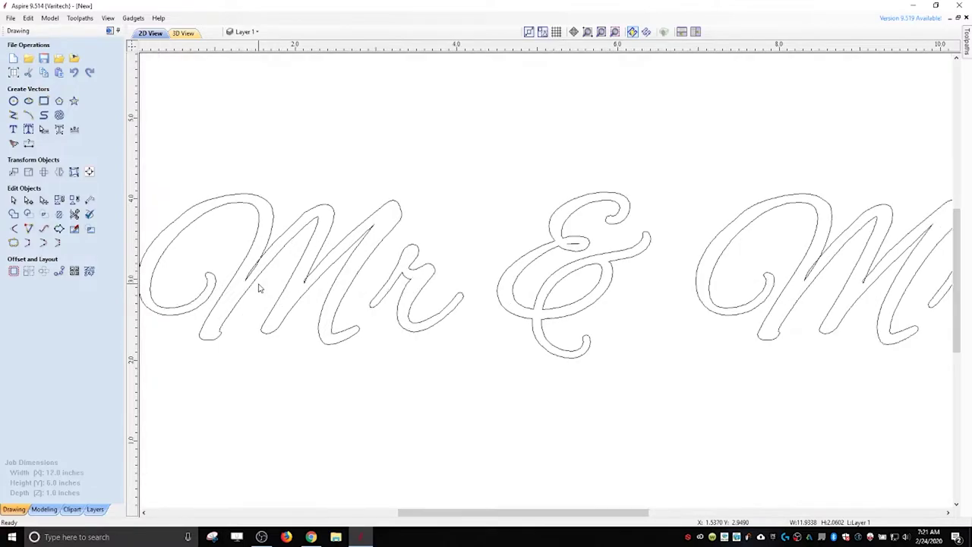
middle_drag(265, 237, 327, 250)
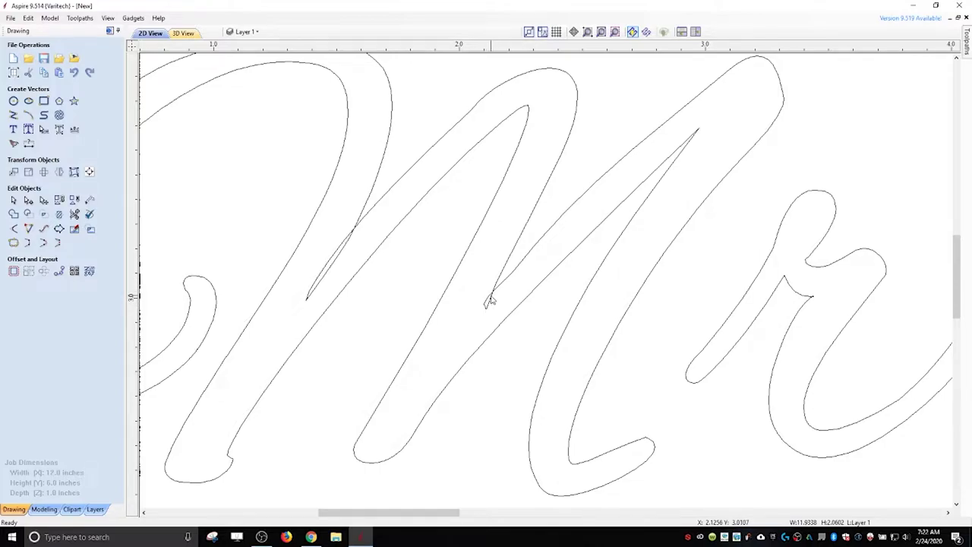
click(74, 215)
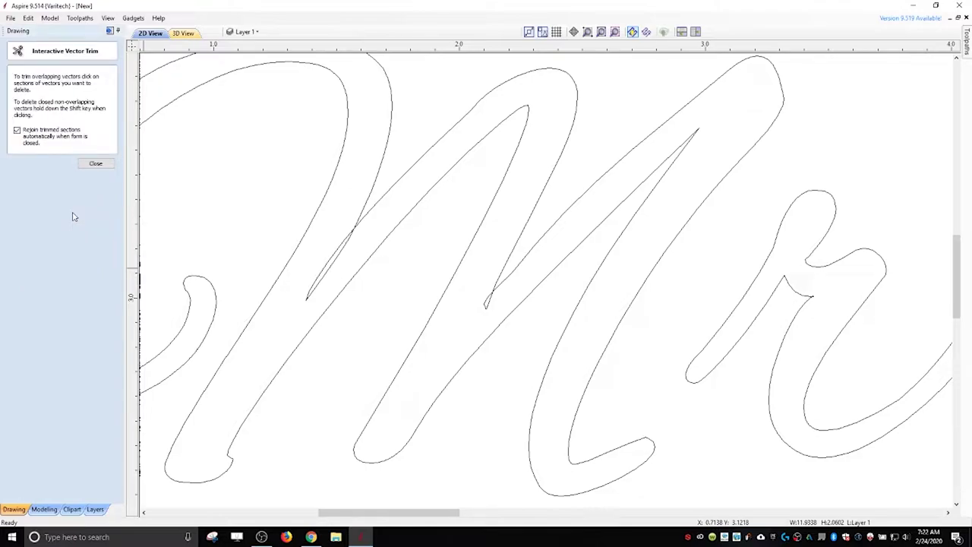
click(322, 280)
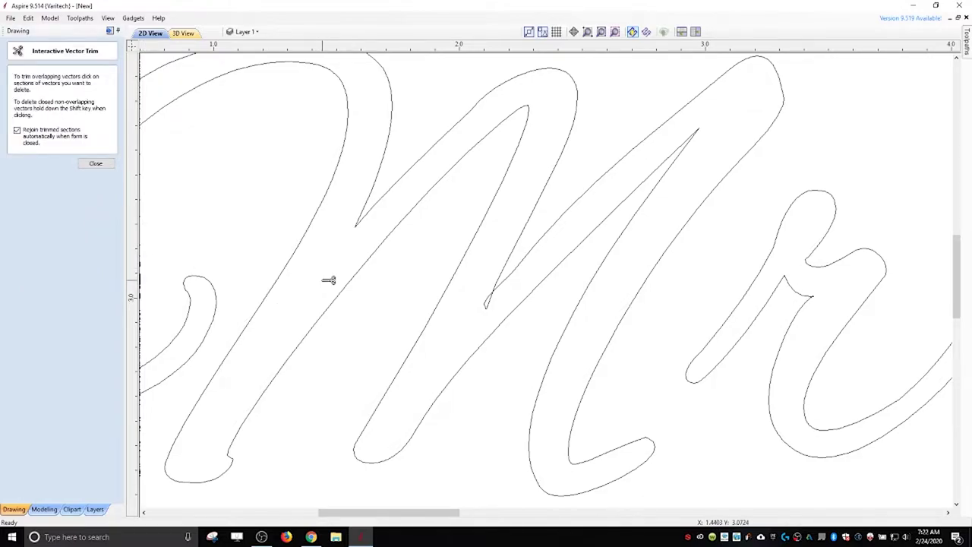
click(489, 303)
Step: Trim the overlapping outline inside the small upper loop of the ampersand
scroll(412, 293, up, 3)
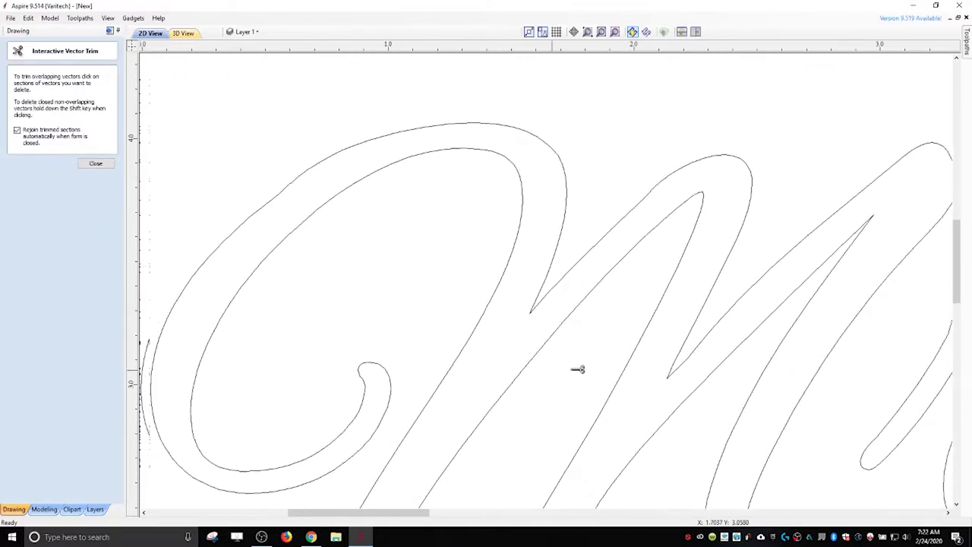
scroll(532, 326, down, 3)
scroll(539, 306, up, 2)
scroll(445, 263, down, 2)
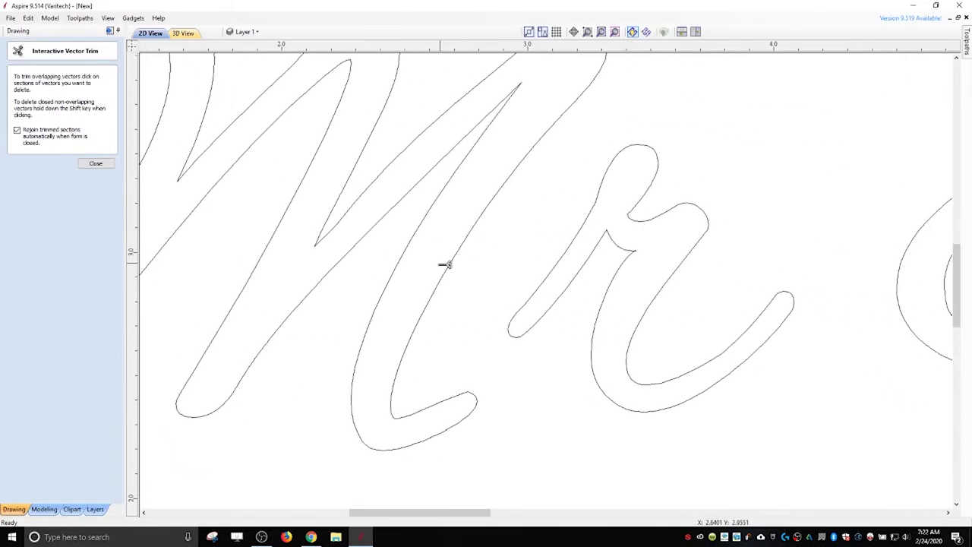
scroll(517, 295, up, 1)
scroll(456, 308, up, 1)
scroll(479, 310, down, 1)
middle_drag(479, 310, 390, 345)
click(515, 265)
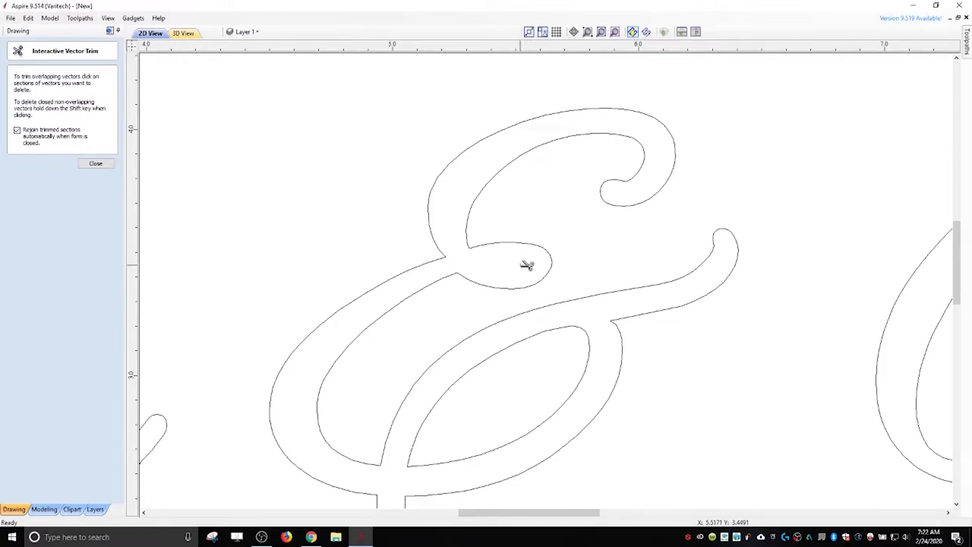
Step: Trim the two small overlapping loops inside the M of "Mrs" and end trimming
middle_drag(627, 375, 593, 297)
click(606, 298)
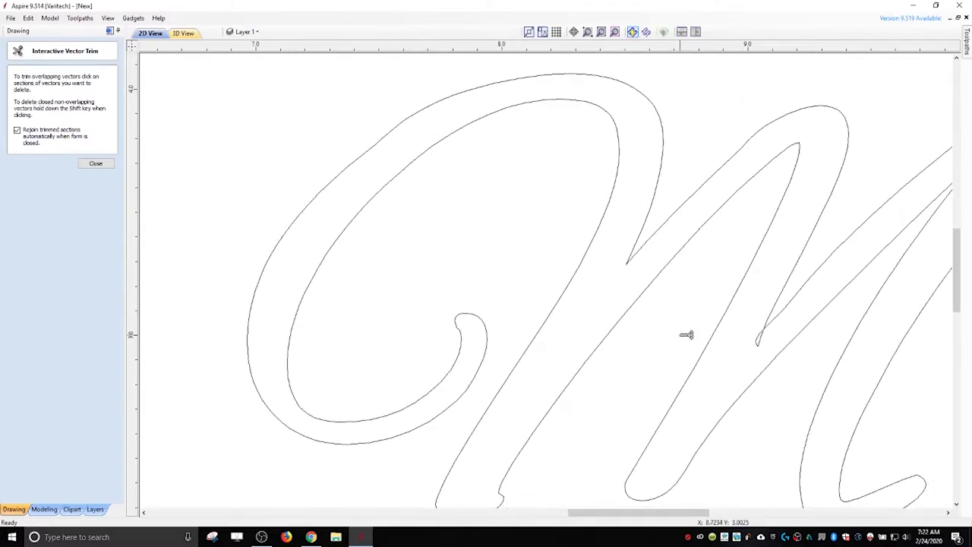
middle_drag(736, 351, 286, 265)
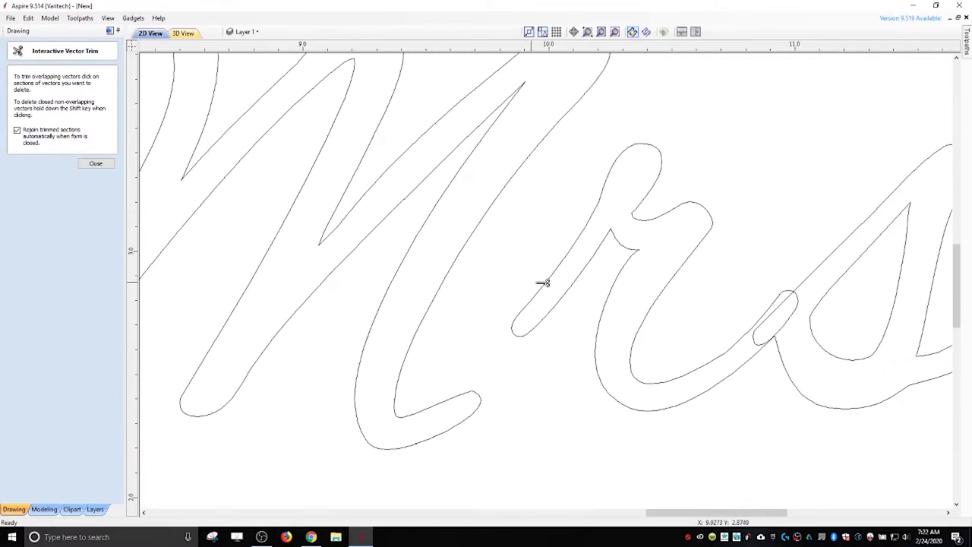
middle_drag(620, 294, 412, 294)
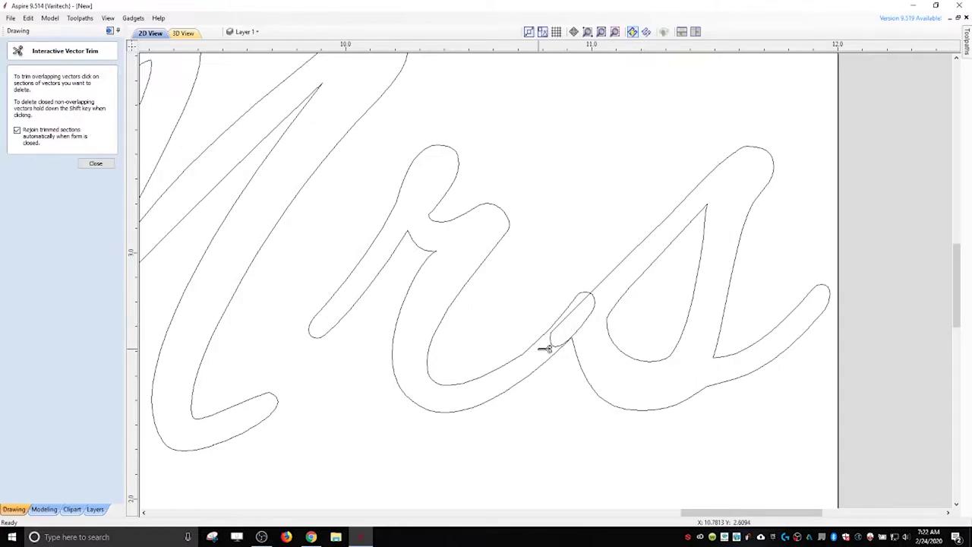
click(96, 163)
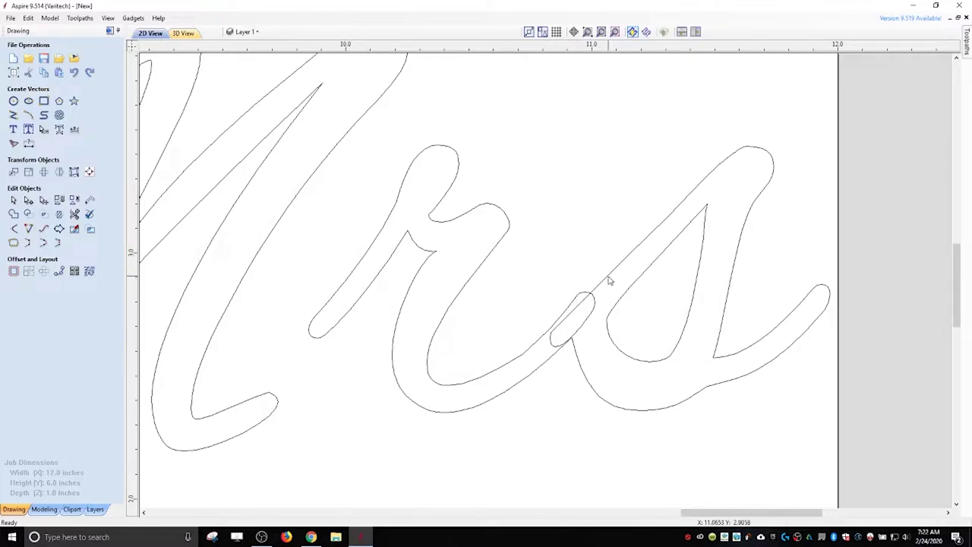
Step: Select the final s of "Mrs" and nudge it left so it overlaps the tail of the r more closely
drag(638, 277, 610, 221)
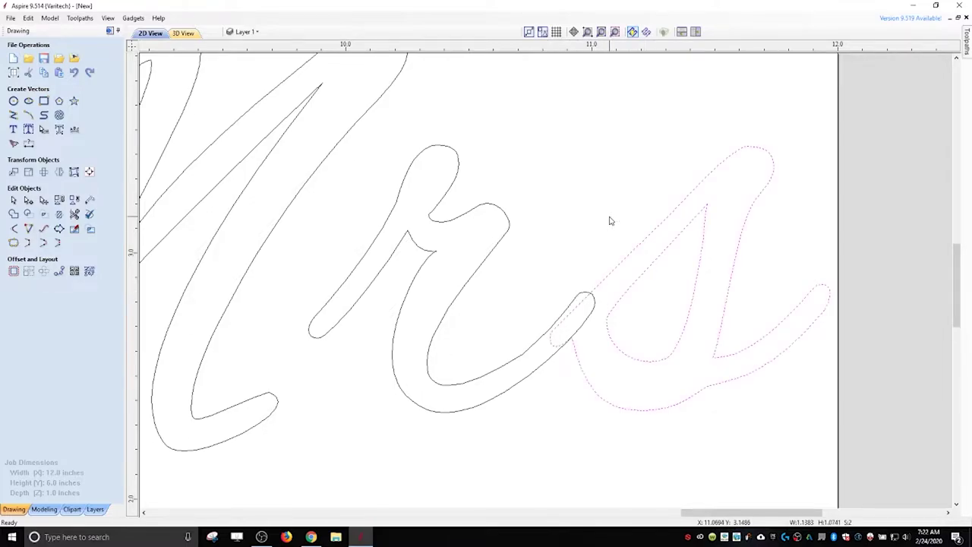
key(Left)
key(Left)
key(Left)
key(Left)
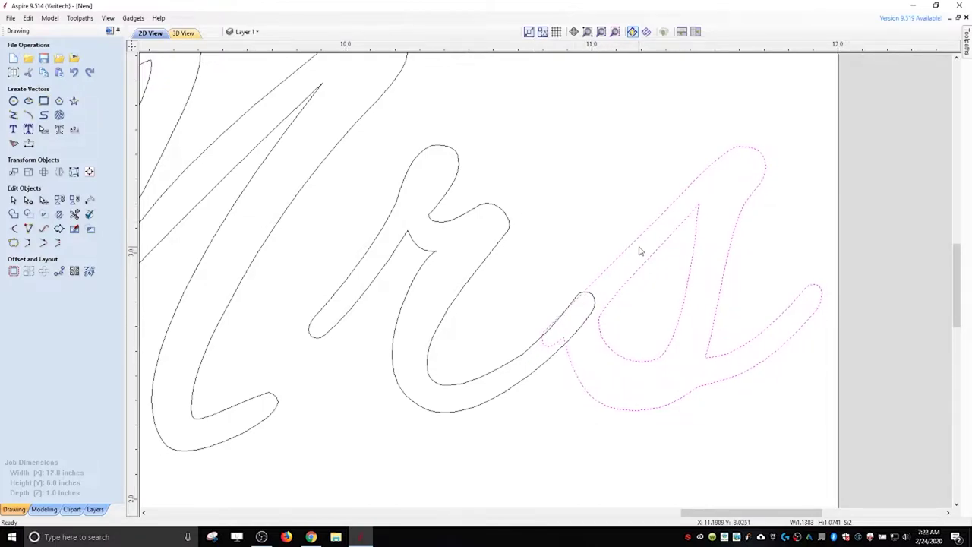
key(Left)
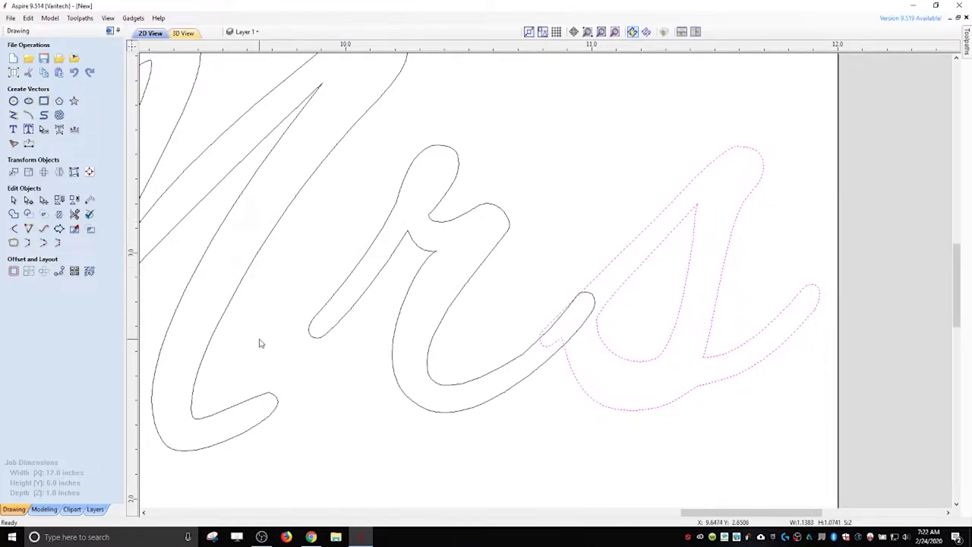
Step: Trim the overlapping segments between the r and the s of "Mrs" so the letters join into one outline
click(74, 214)
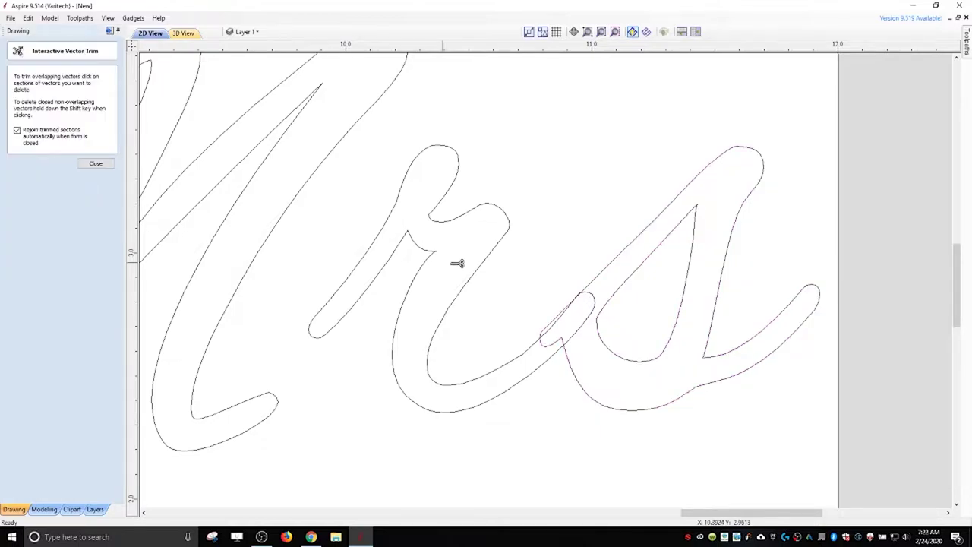
click(583, 306)
click(569, 319)
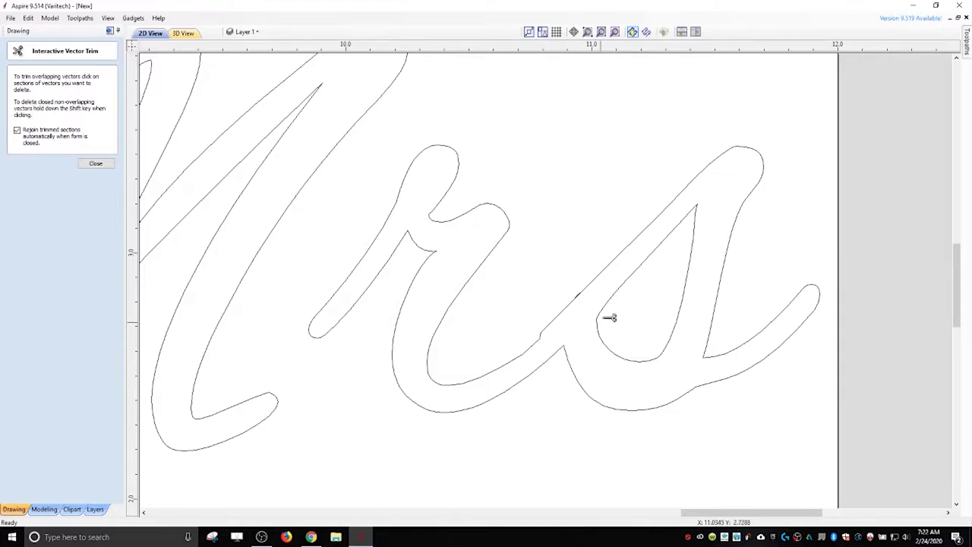
Step: Trim the tiny overlapping loop at the inner corner of the r in "Mrs"
scroll(600, 313, up, 3)
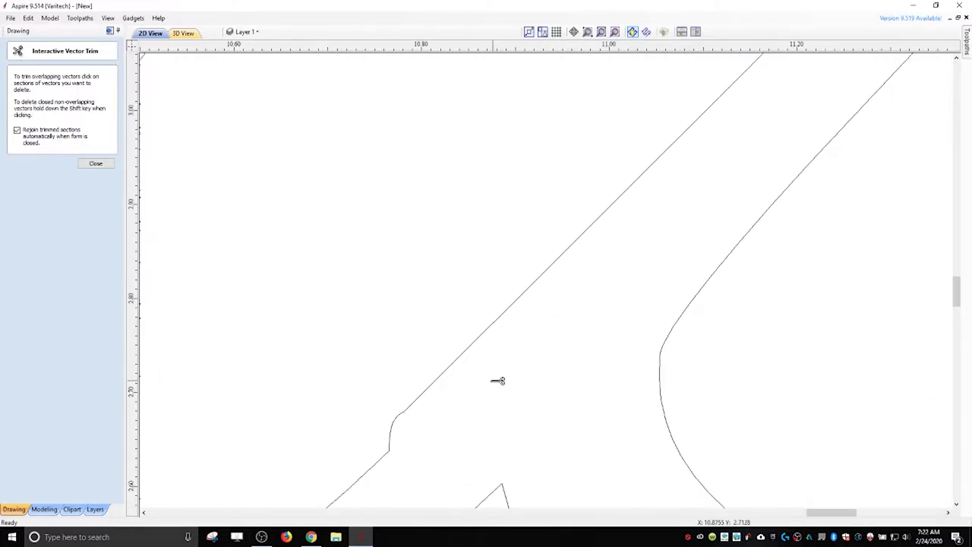
scroll(498, 379, down, 5)
scroll(475, 397, up, 3)
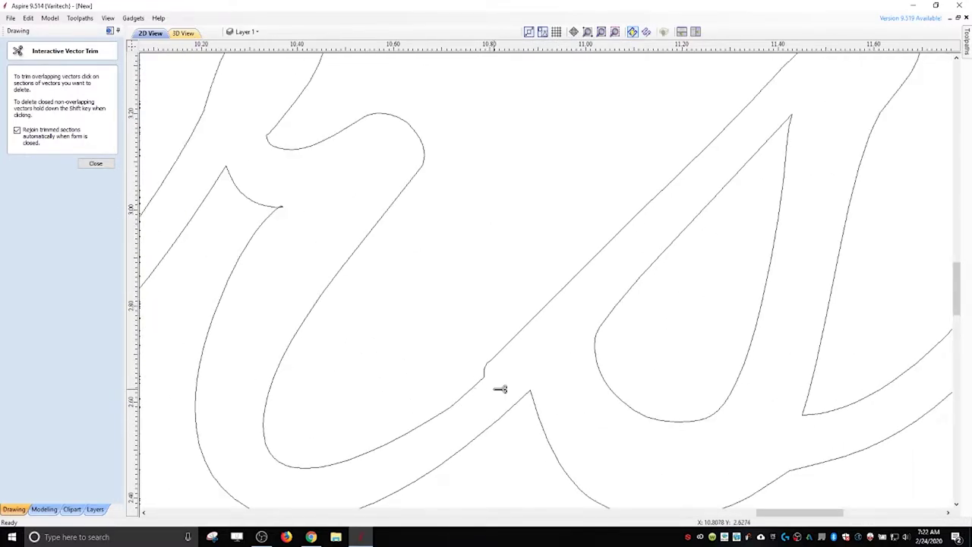
scroll(279, 201, up, 4)
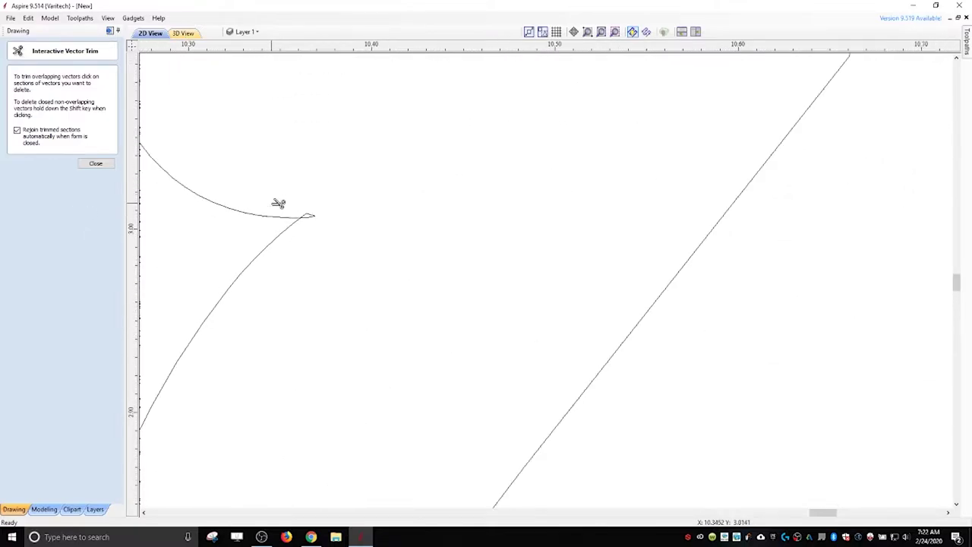
scroll(315, 221, up, 5)
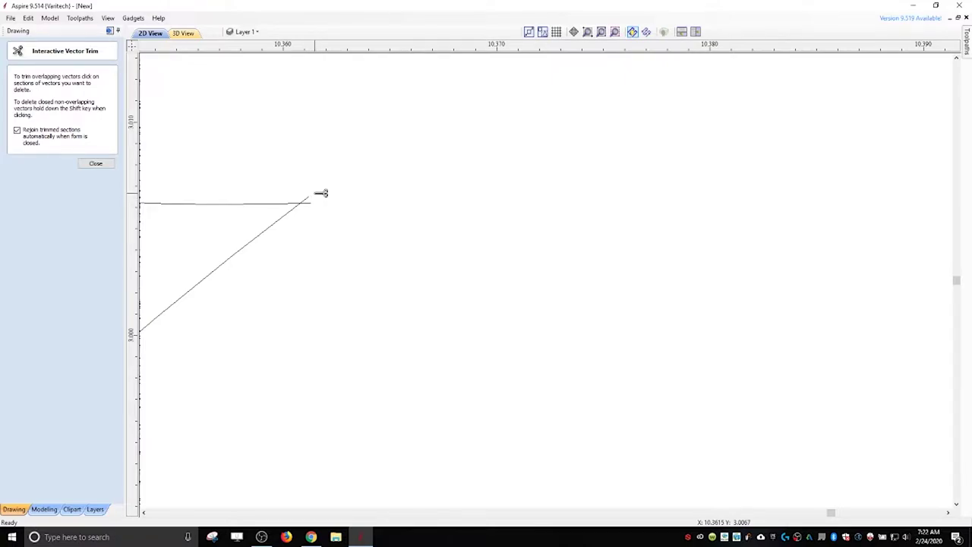
key(F3)
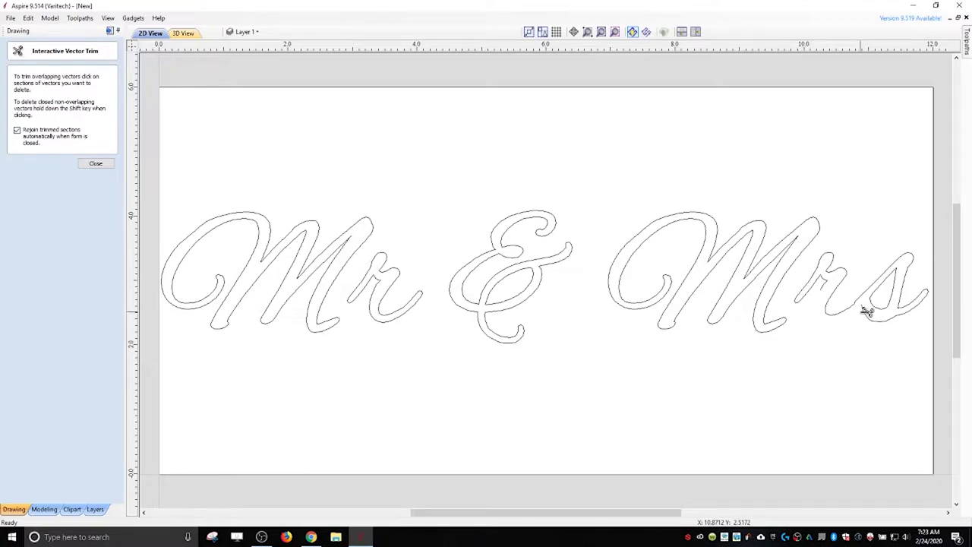
Step: Examine the line ends at the trimmed inner corner of the r in "Mrs" up close
scroll(846, 315, up, 3)
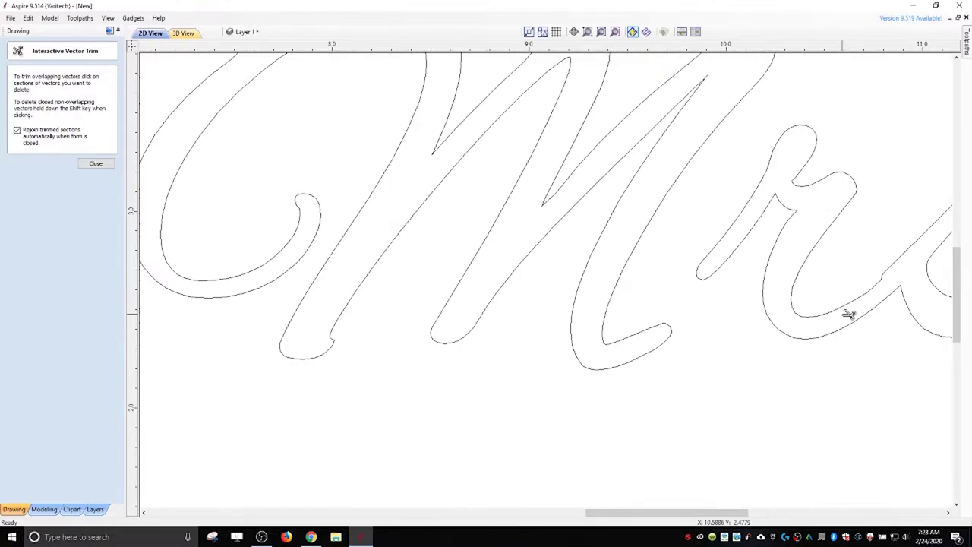
scroll(816, 206, up, 1)
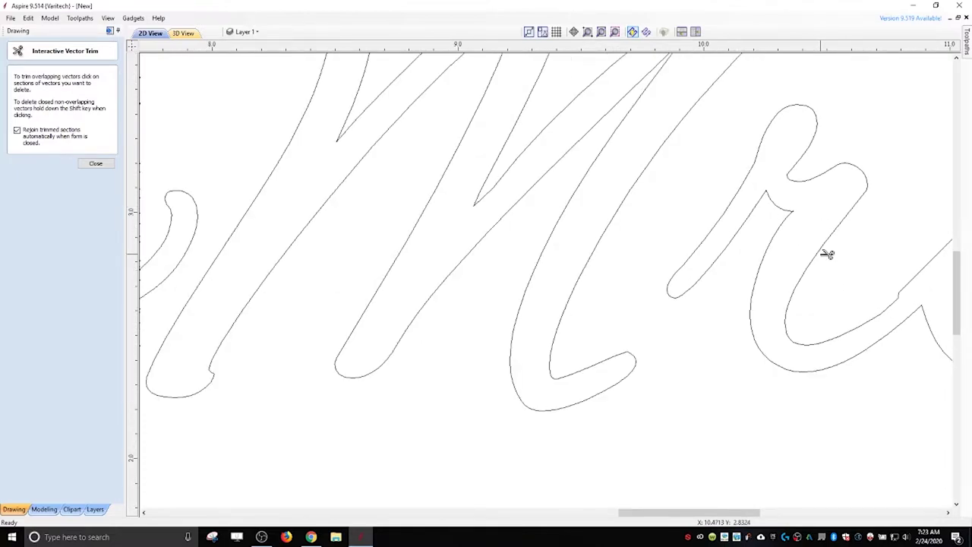
scroll(812, 213, up, 5)
scroll(679, 190, up, 5)
scroll(582, 151, up, 4)
scroll(582, 151, up, 5)
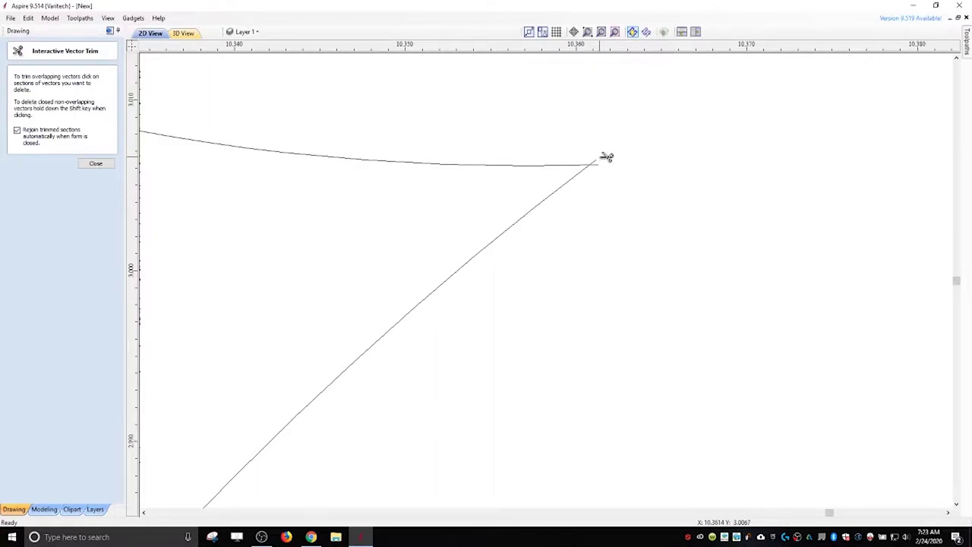
scroll(630, 216, down, 16)
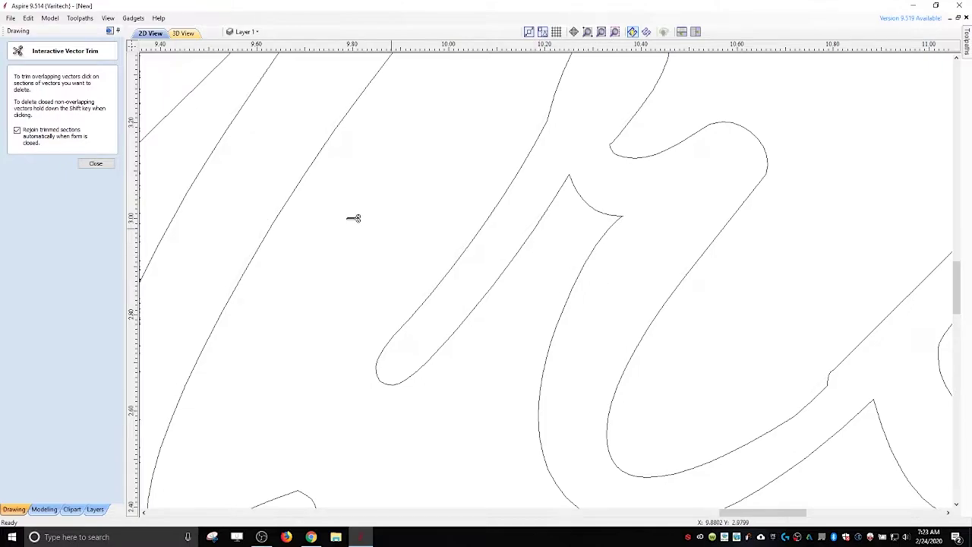
Step: Finish trimming with the cut sections rejoined, then check the joined "rs" outline and the inner corner of the r
click(96, 163)
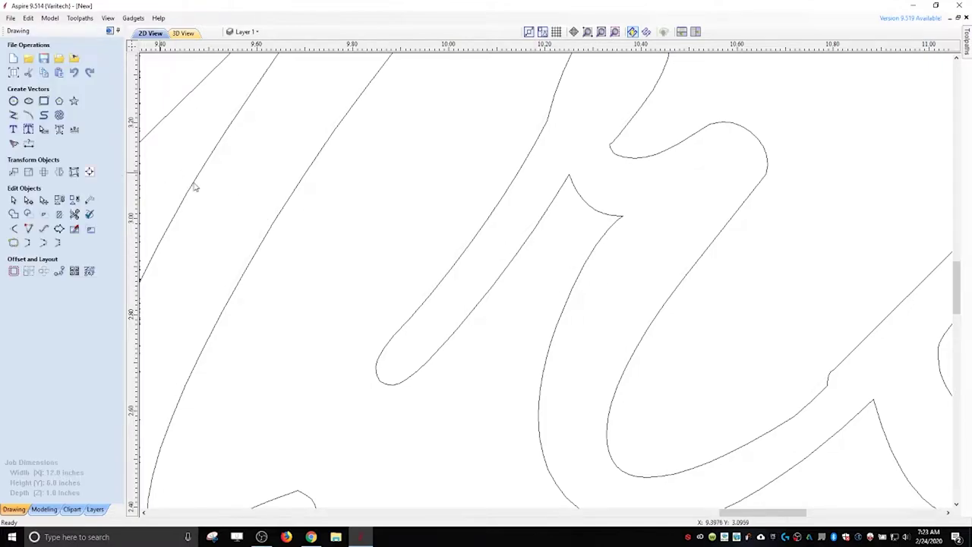
click(576, 286)
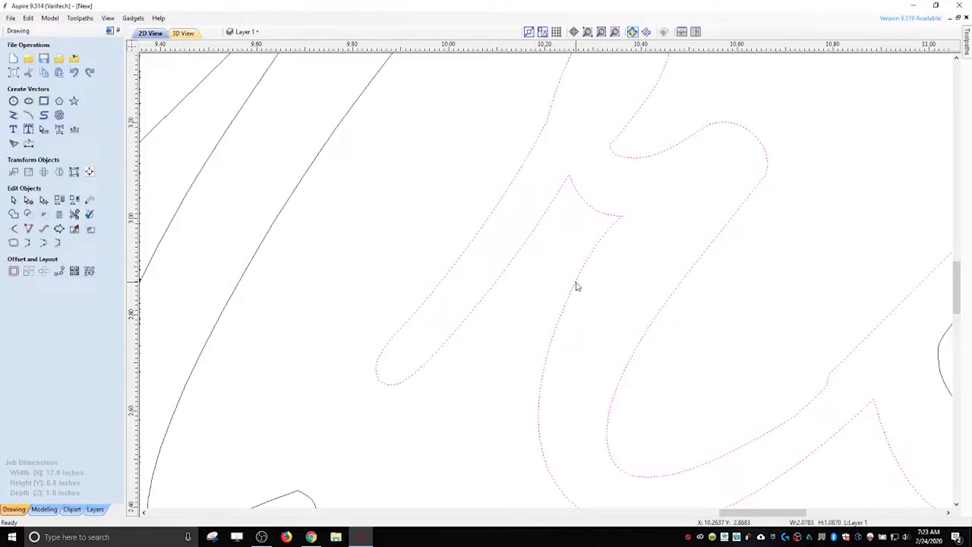
scroll(644, 328, down, 3)
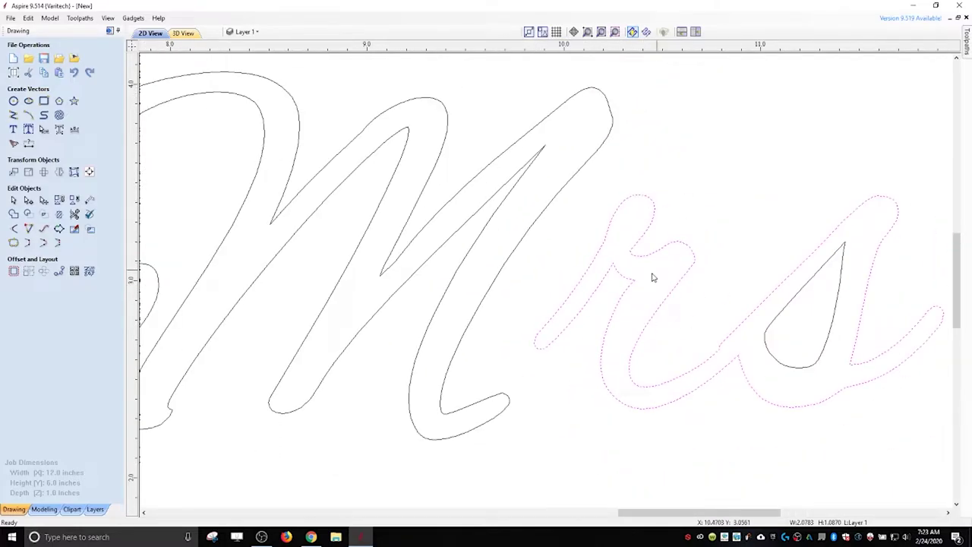
click(545, 294)
scroll(684, 266, up, 10)
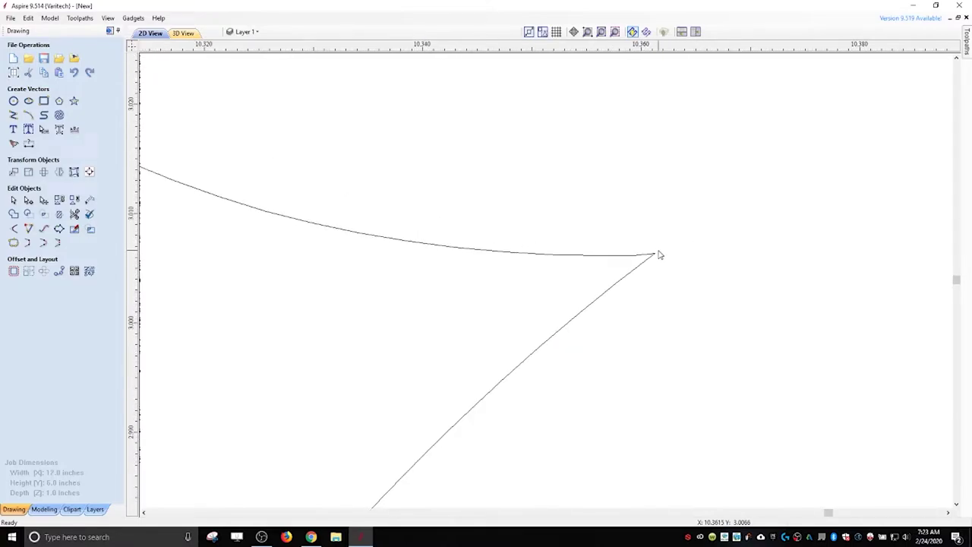
scroll(527, 327, down, 10)
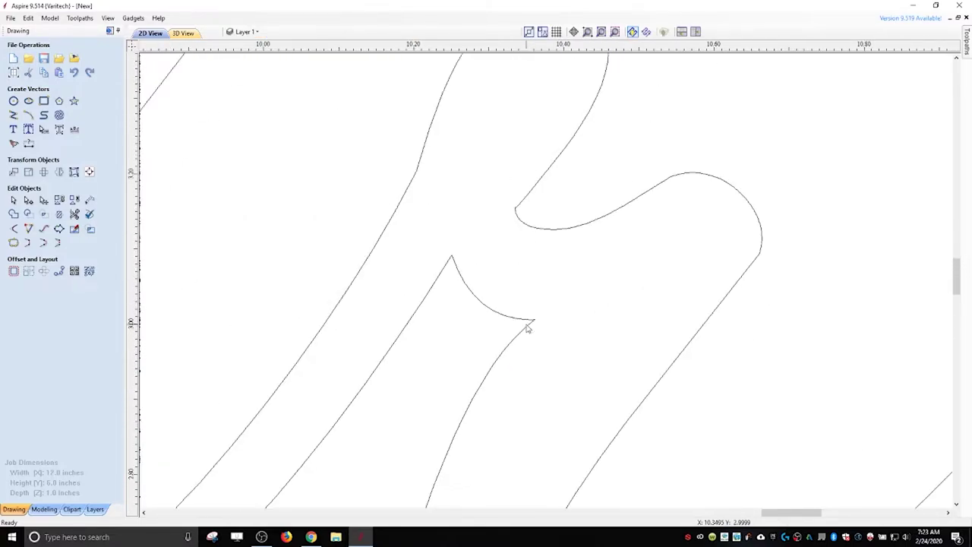
Step: Enter node editing on the "rs" outline and make the sharp node in the notch between the r's loop and shoulder a smooth point
scroll(519, 274, up, 10)
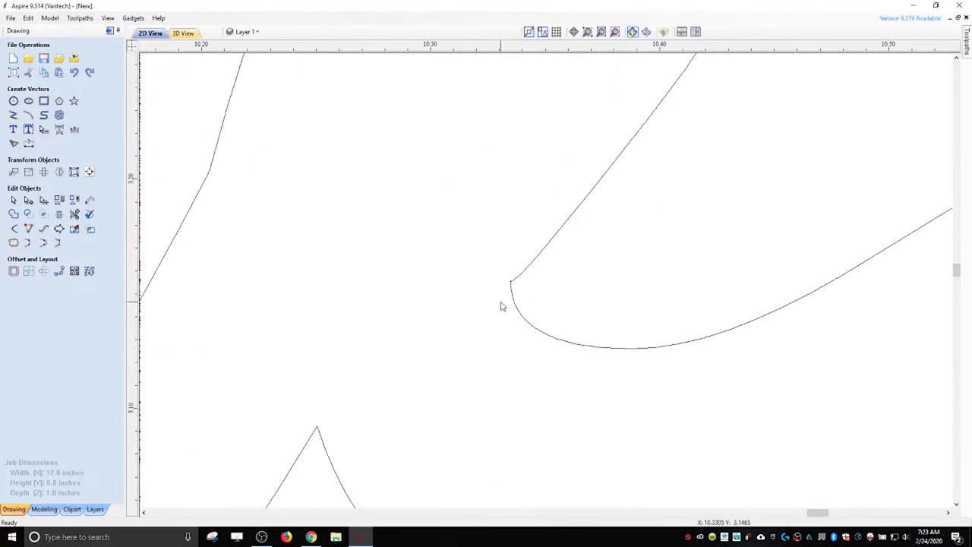
scroll(516, 283, up, 5)
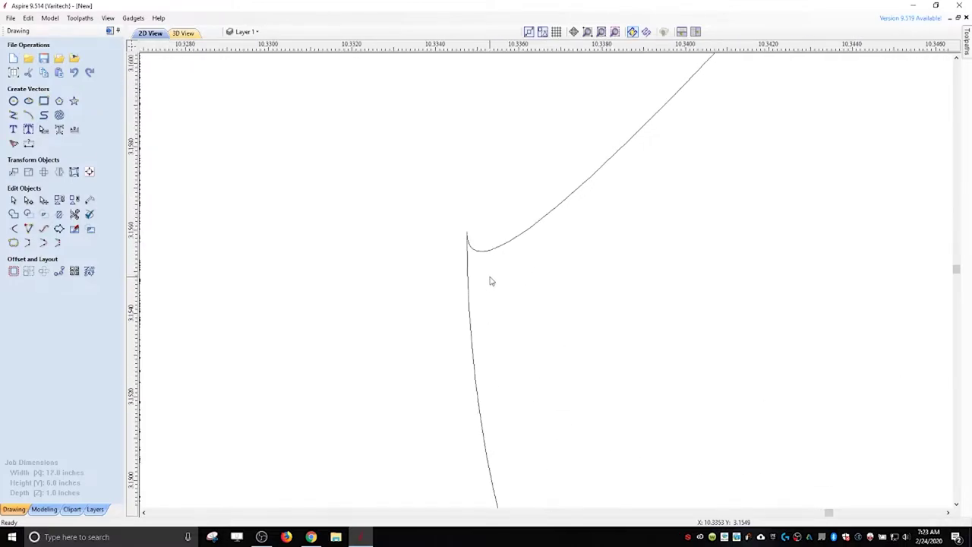
click(487, 253)
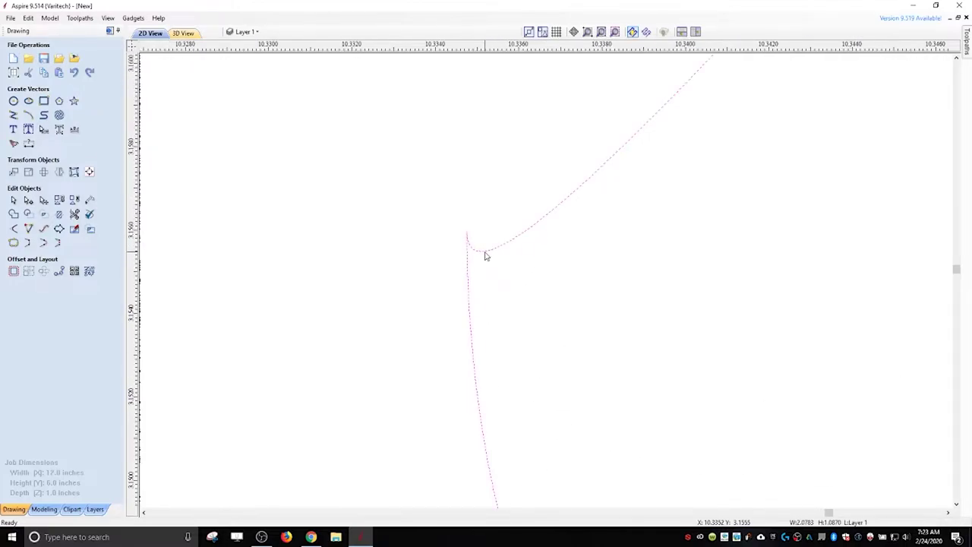
click(28, 200)
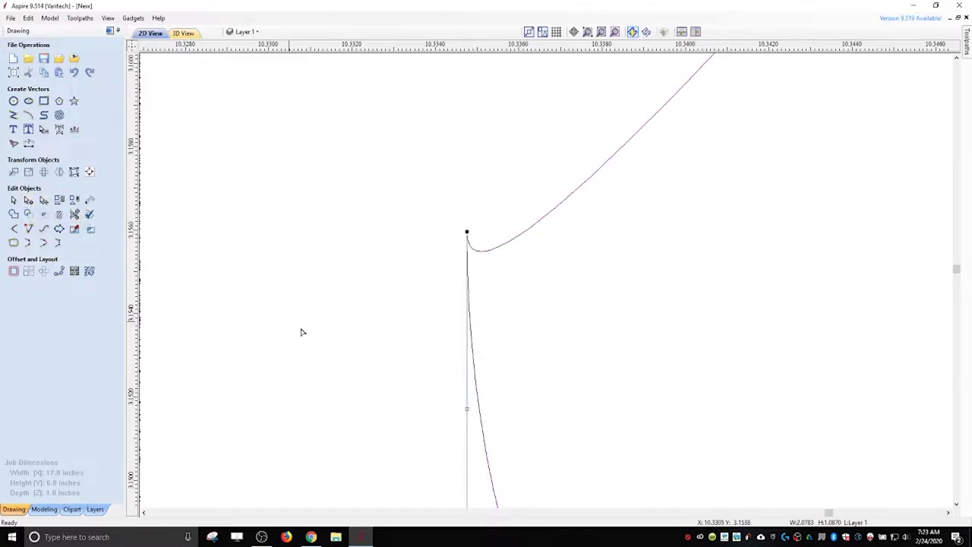
scroll(356, 355, down, 2)
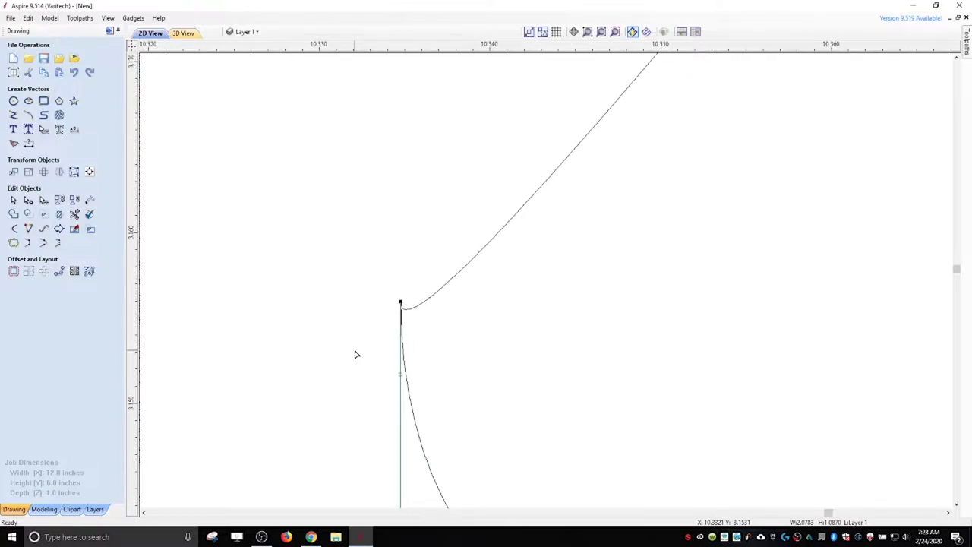
right_click(401, 303)
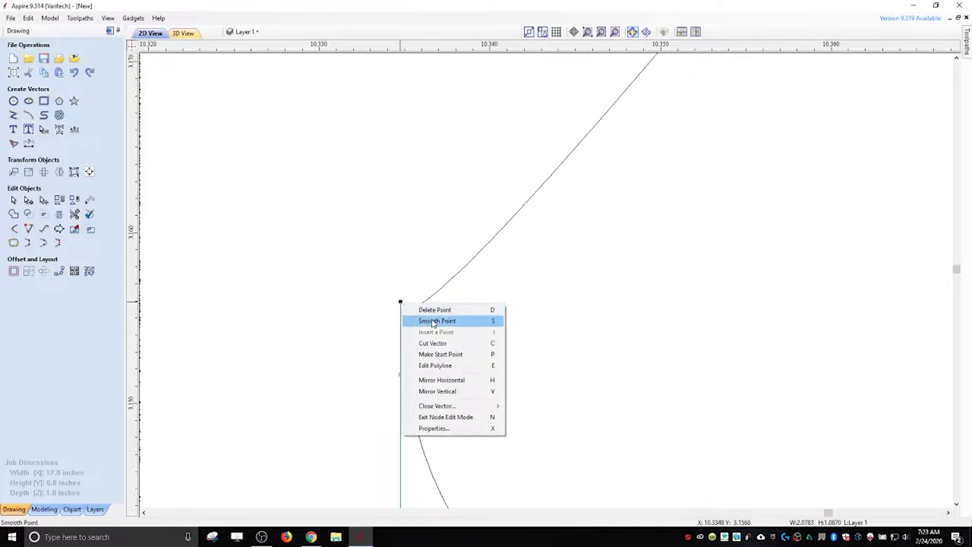
click(436, 321)
Step: Angle the smoothed notch node's outer handle down to follow the r's diagonal stroke, rounding the notch evenly
scroll(406, 341, down, 3)
scroll(391, 358, down, 2)
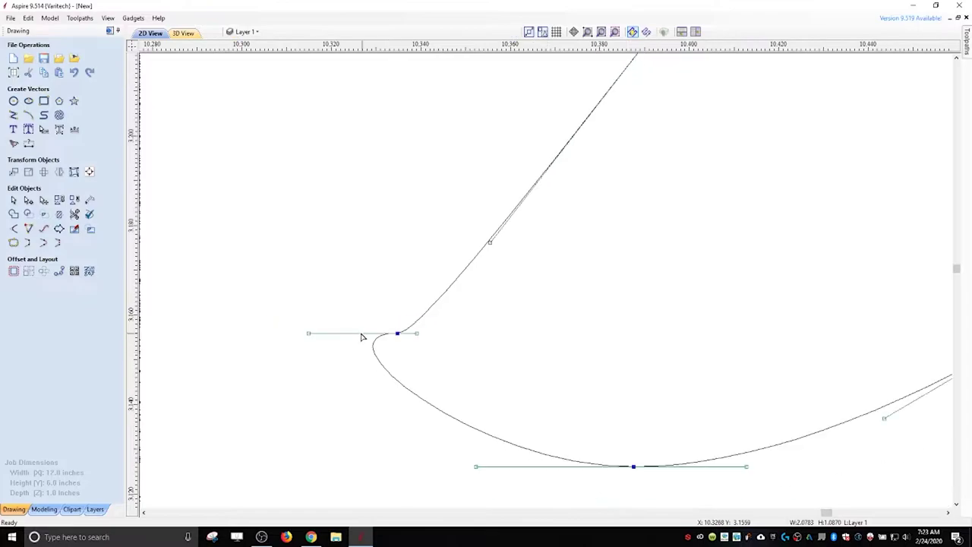
click(308, 332)
drag(308, 332, 367, 370)
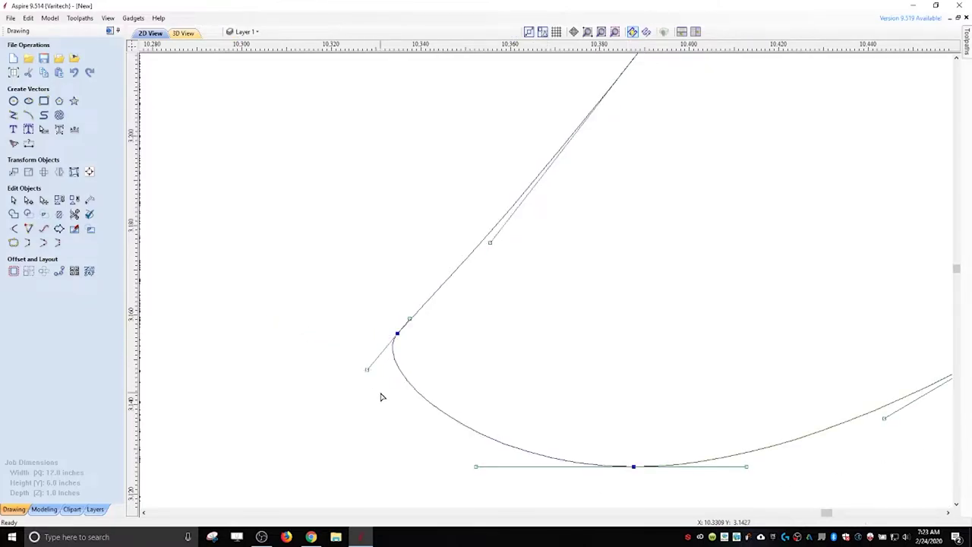
Step: Delete the upper node of the bump where the r meets the s, and angle the remaining node's handle along the s stroke
scroll(456, 410, down, 5)
scroll(465, 416, down, 1)
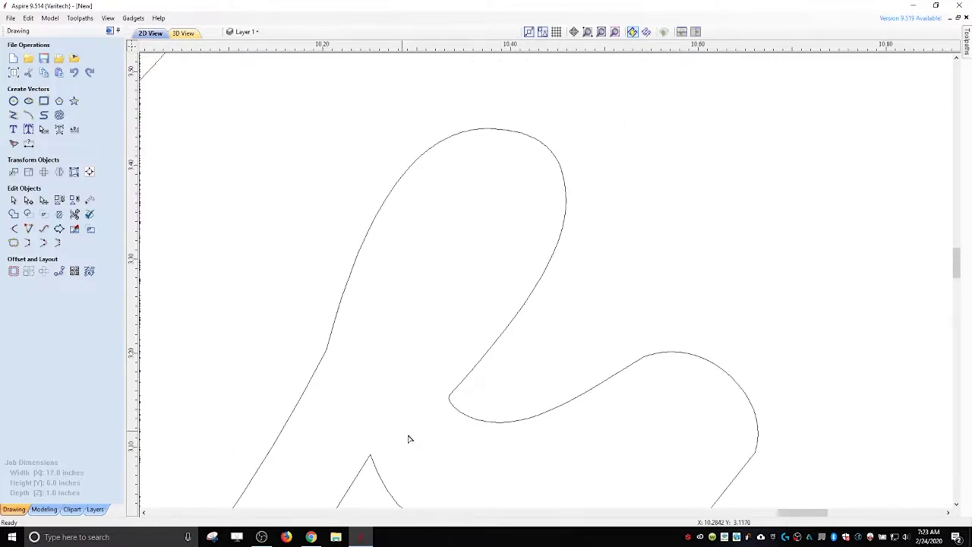
middle_drag(408, 439, 449, 229)
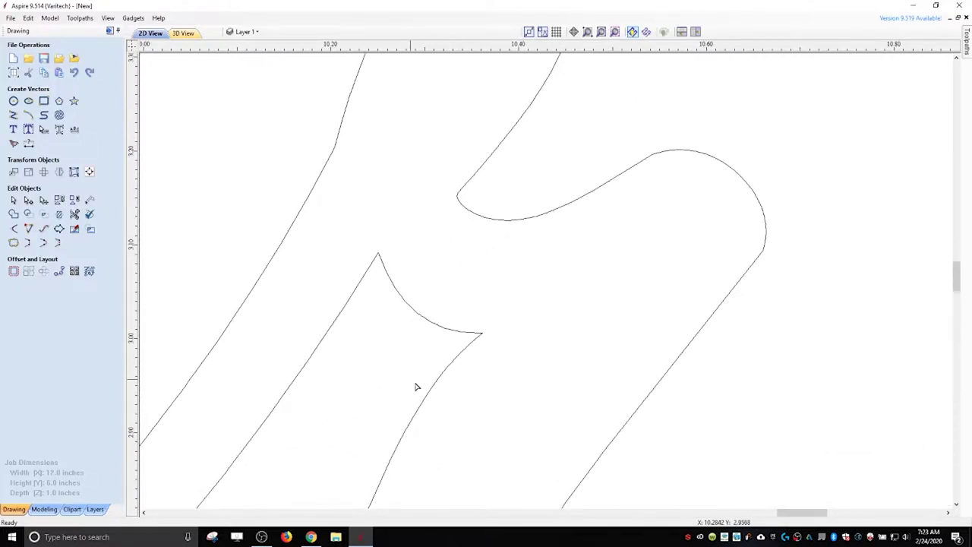
scroll(418, 342, down, 5)
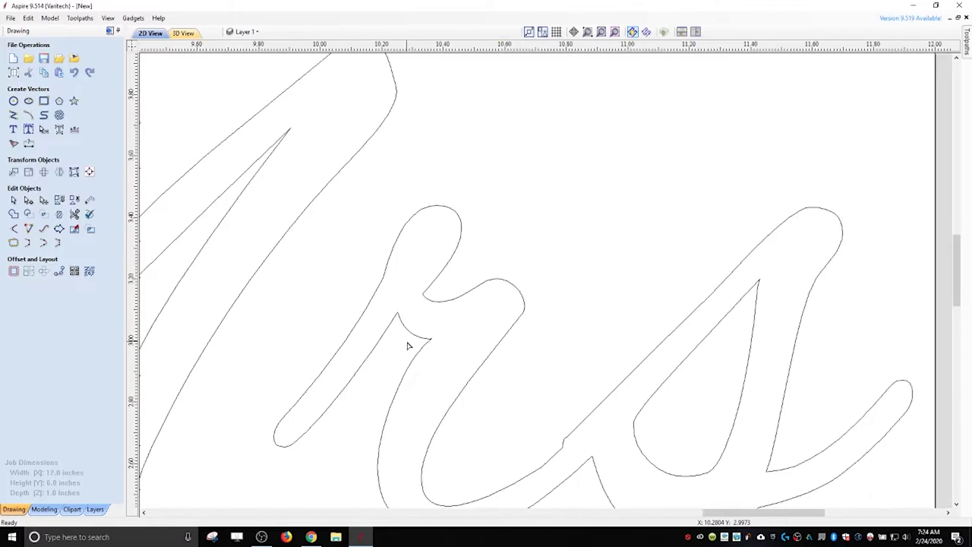
scroll(505, 410, up, 5)
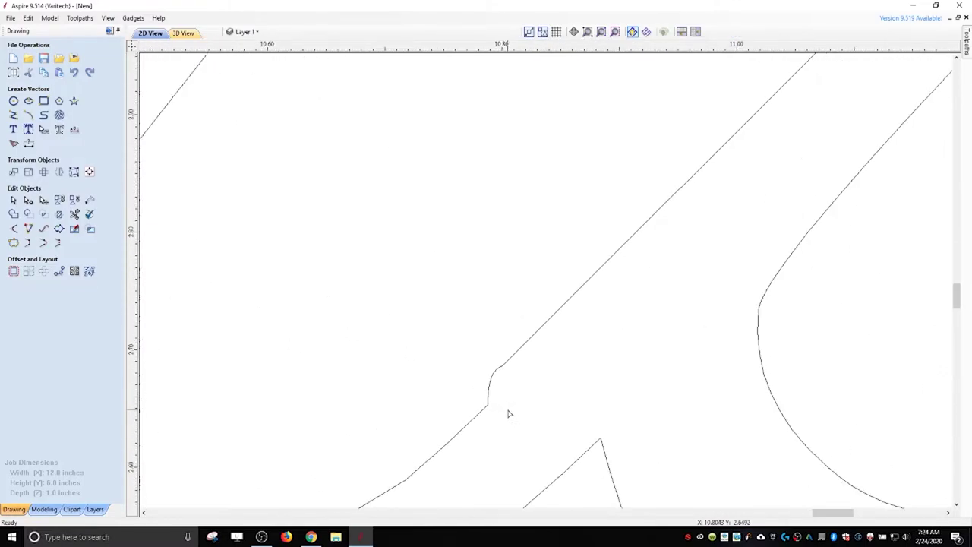
click(477, 397)
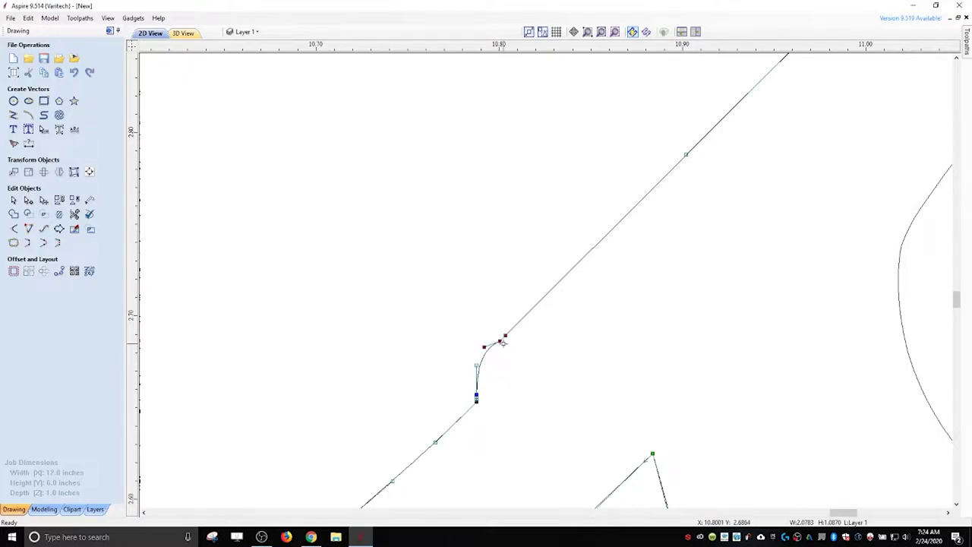
right_click(500, 343)
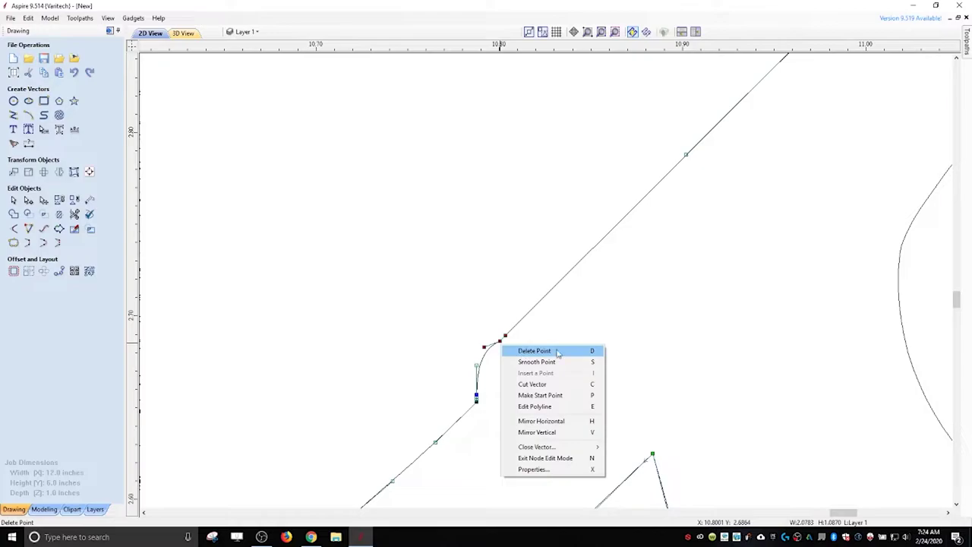
click(535, 351)
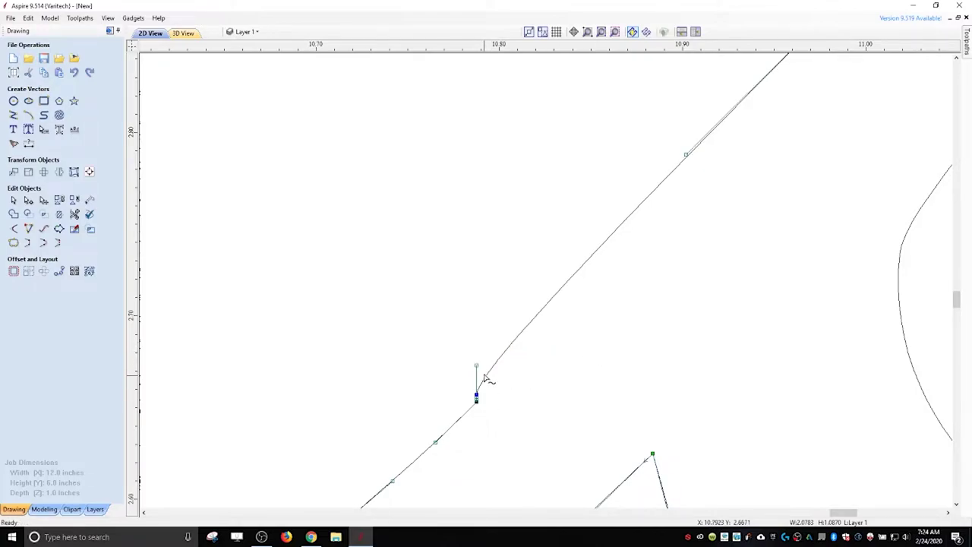
drag(478, 365, 508, 352)
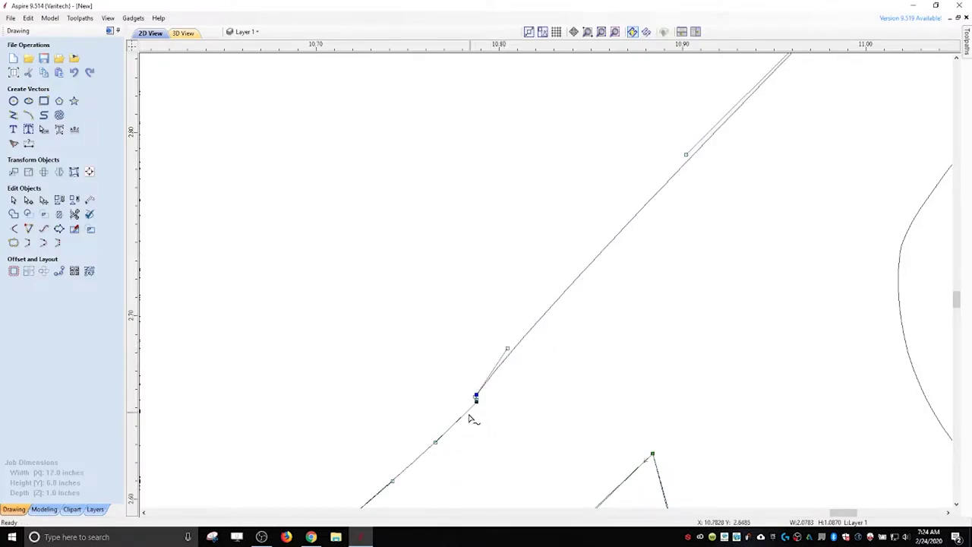
Step: Delete the extra node just below the r–s join and make the remaining join node a smooth point
scroll(472, 418, up, 3)
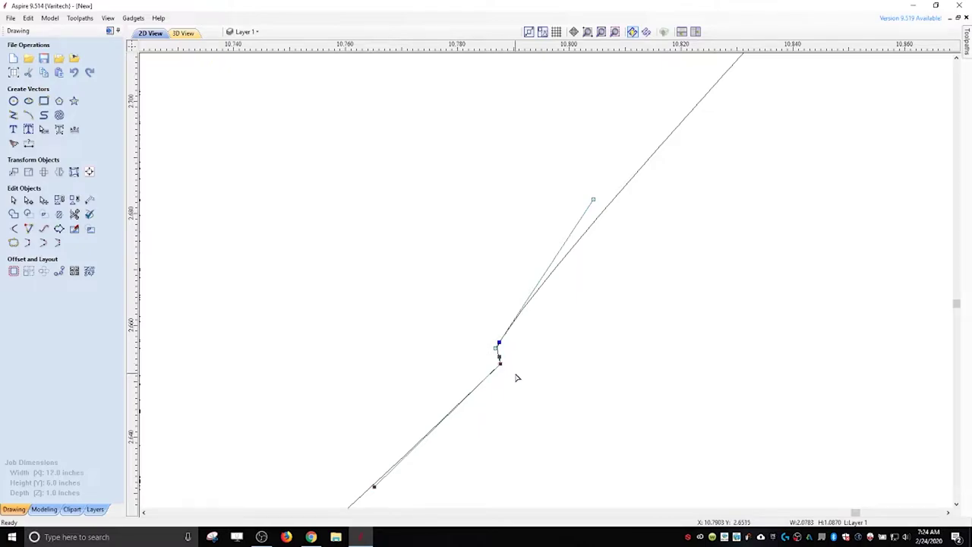
key(Delete)
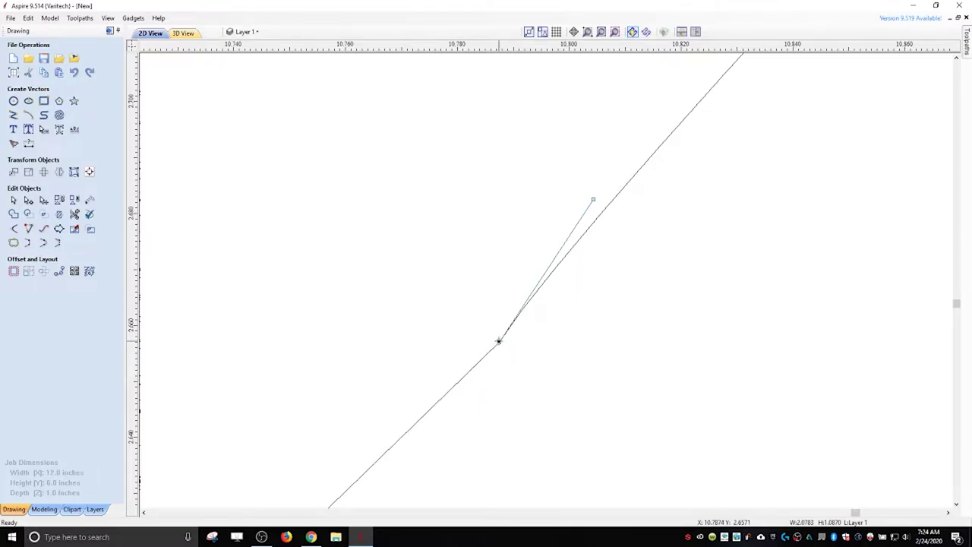
right_click(499, 343)
click(512, 358)
scroll(508, 369, down, 2)
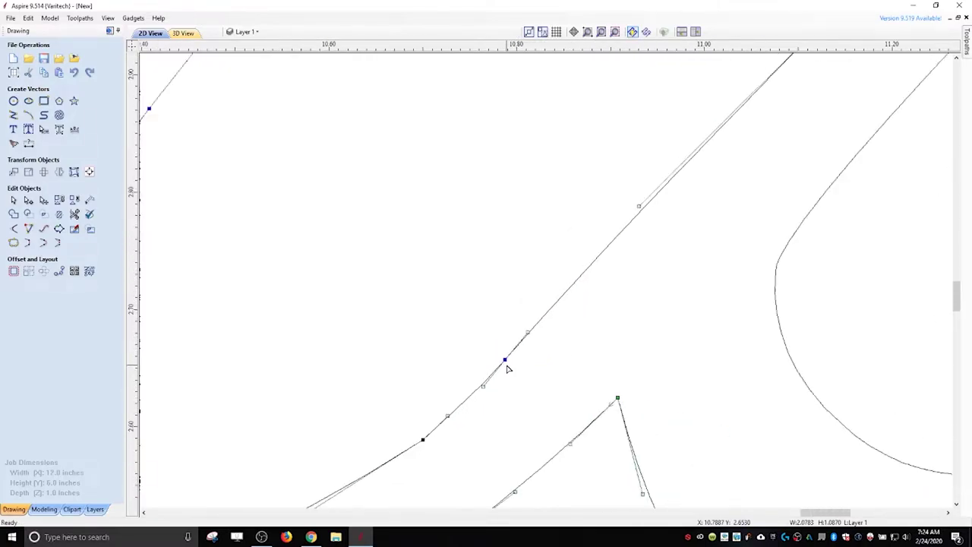
scroll(508, 370, down, 3)
Step: Move the corner node on the upper edge of the r's tail slightly left, then nudge it right and down
key(Escape)
click(488, 391)
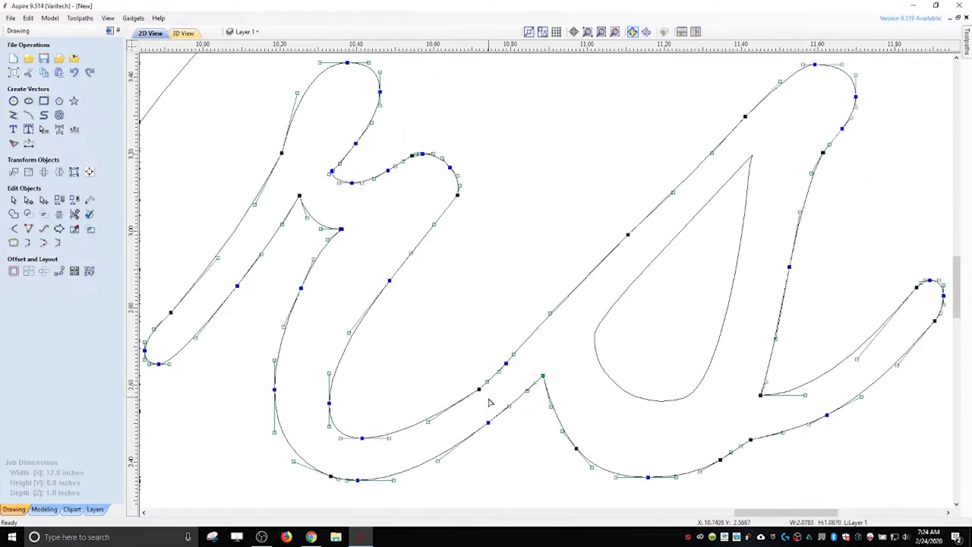
scroll(477, 408, up, 3)
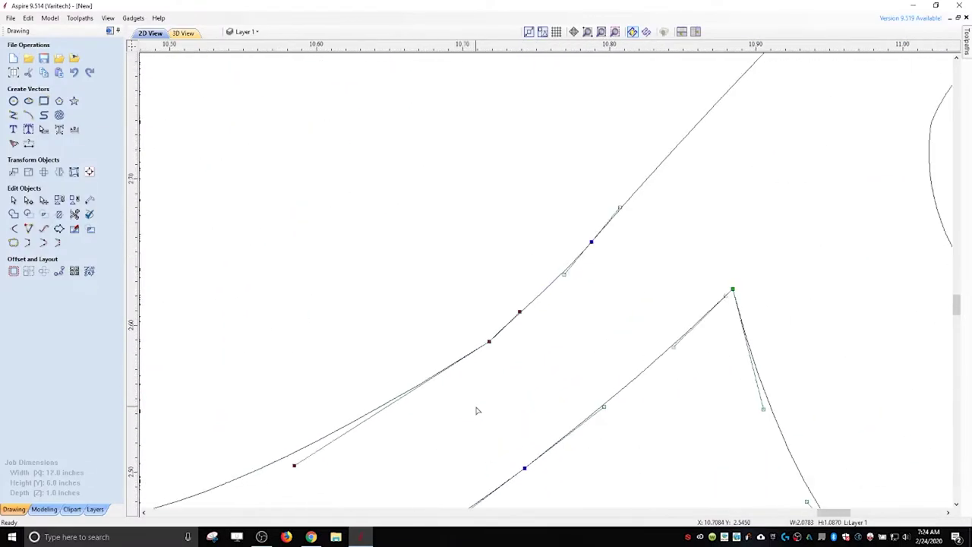
scroll(491, 374, up, 1)
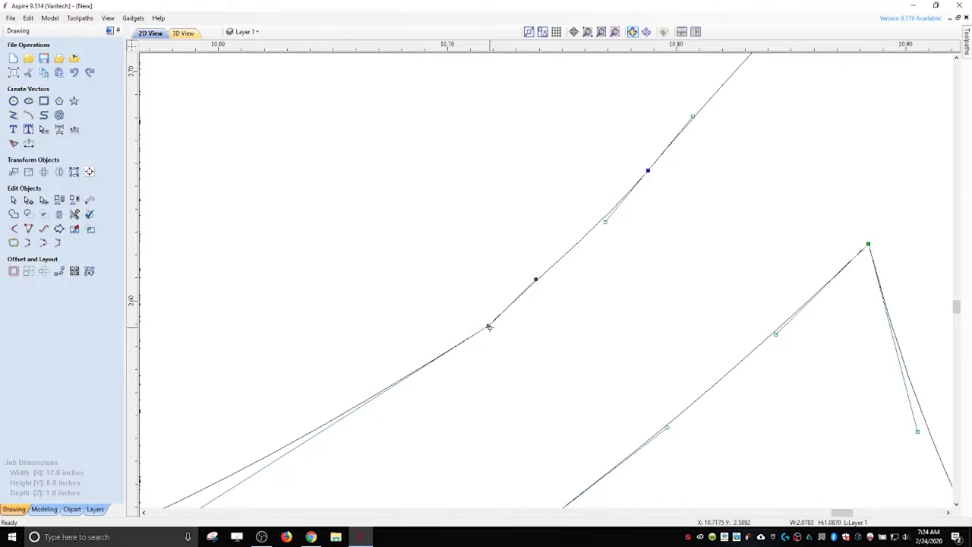
mouse_move(488, 326)
mouse_down()
mouse_move(474, 310)
mouse_move(474, 326)
mouse_up()
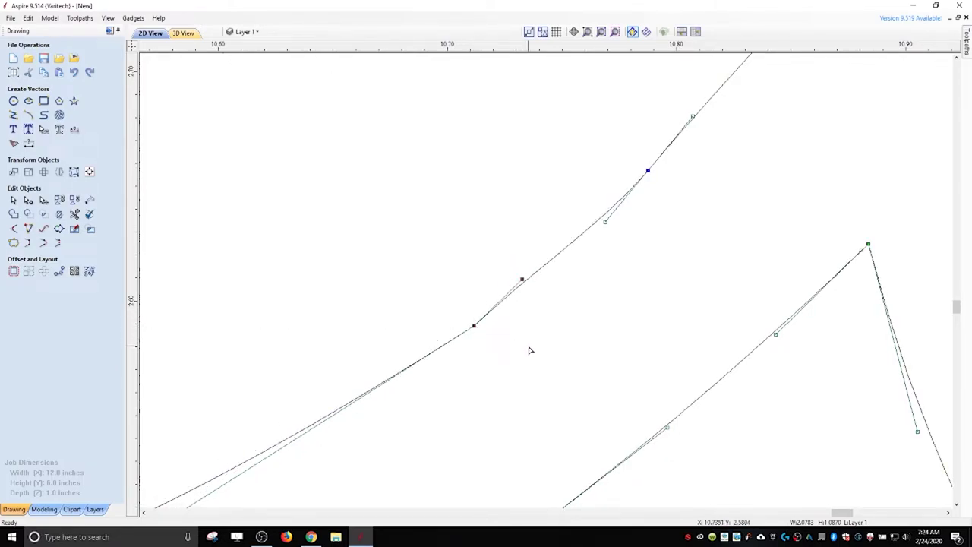
key(Right)
key(Down)
click(476, 299)
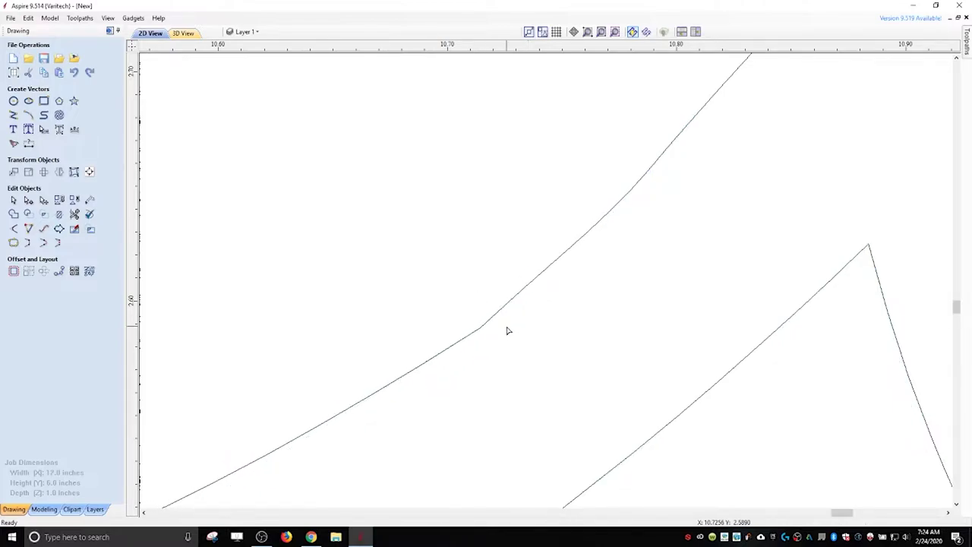
Step: Reselect the corner node on the r's tail and nudge it slightly up and left to even out the curve
scroll(508, 330, down, 1)
scroll(508, 330, down, 1)
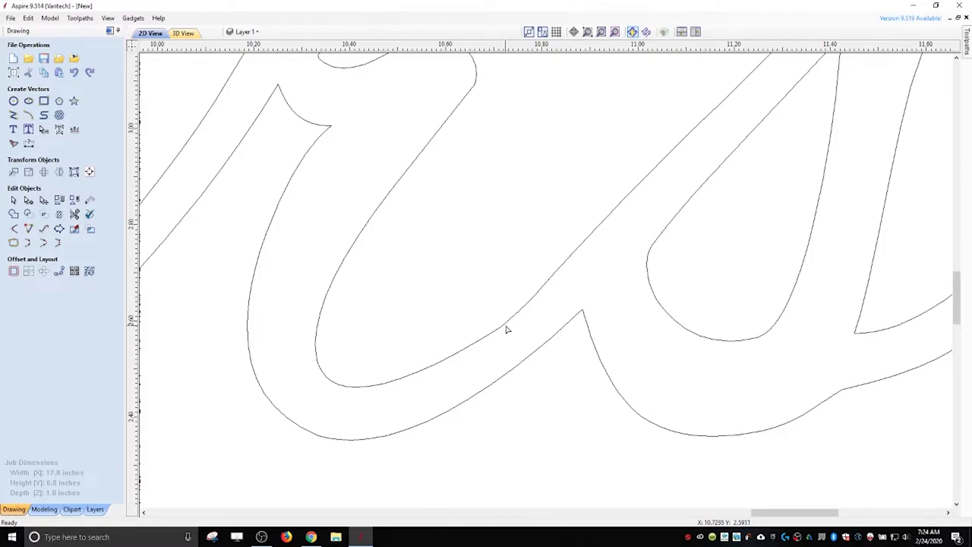
click(503, 328)
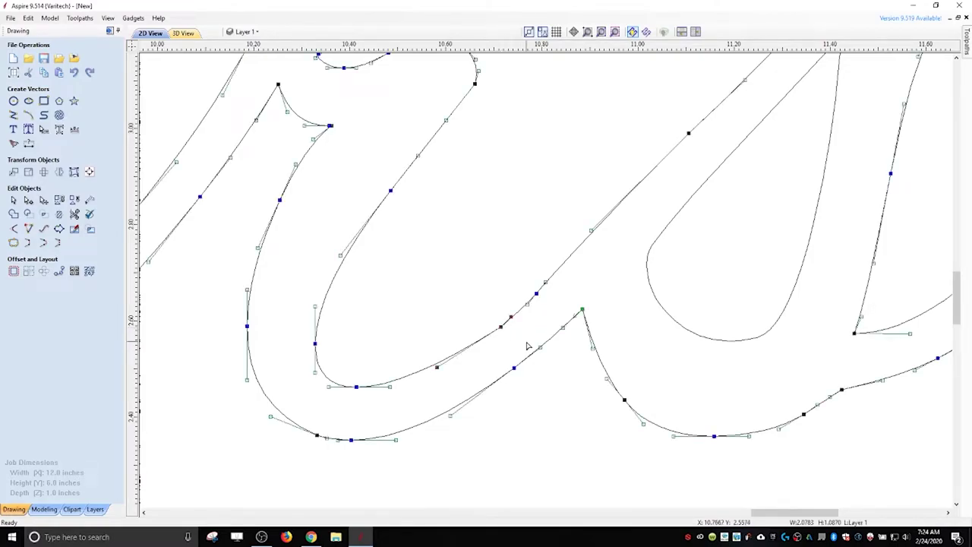
key(Up)
key(Left)
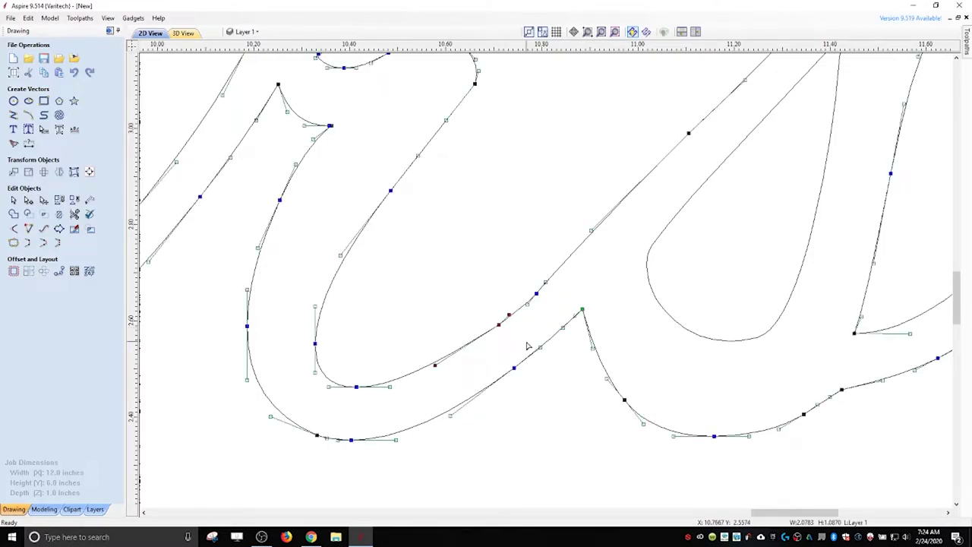
Step: Lengthen the upper handle of the r–s join node along the s stroke and finish node editing on that outline
right_click(536, 293)
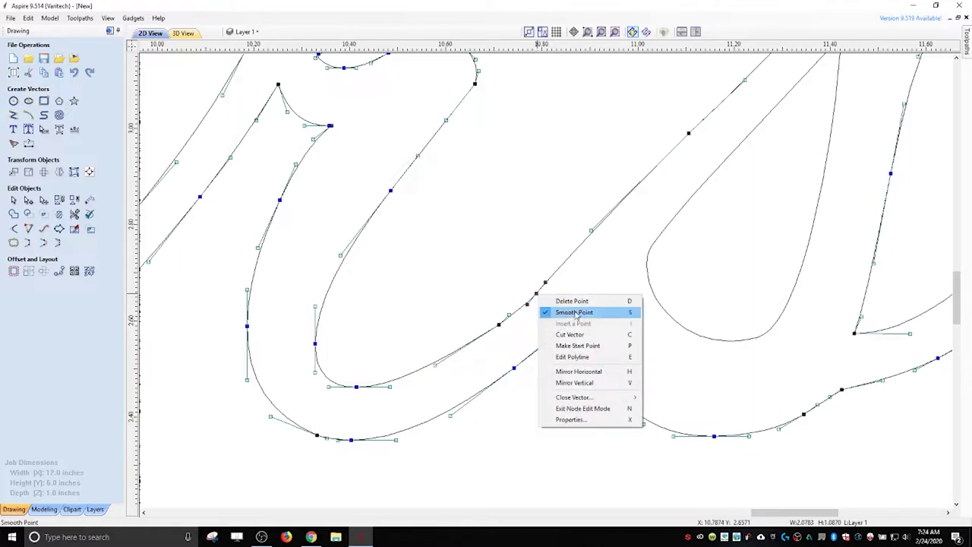
click(552, 284)
click(537, 296)
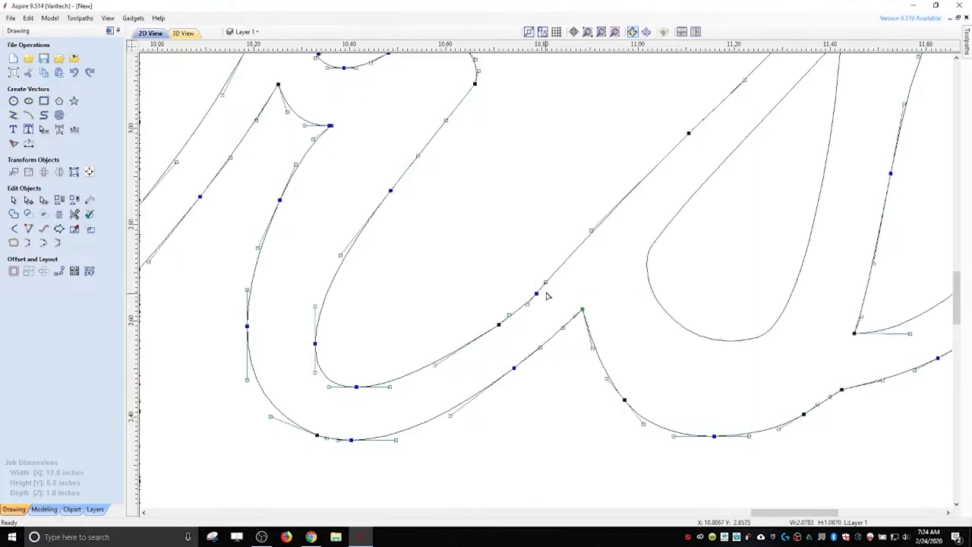
click(545, 283)
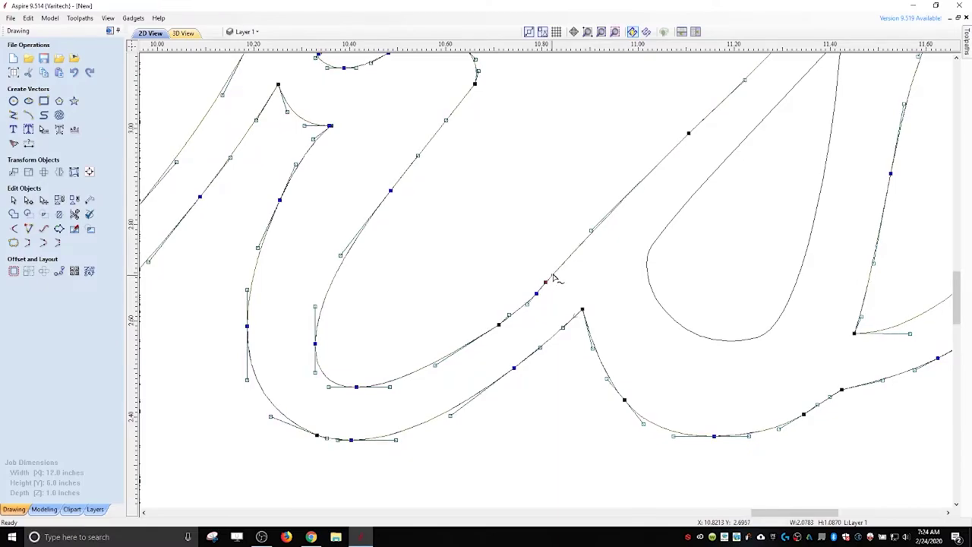
key(Delete)
click(511, 272)
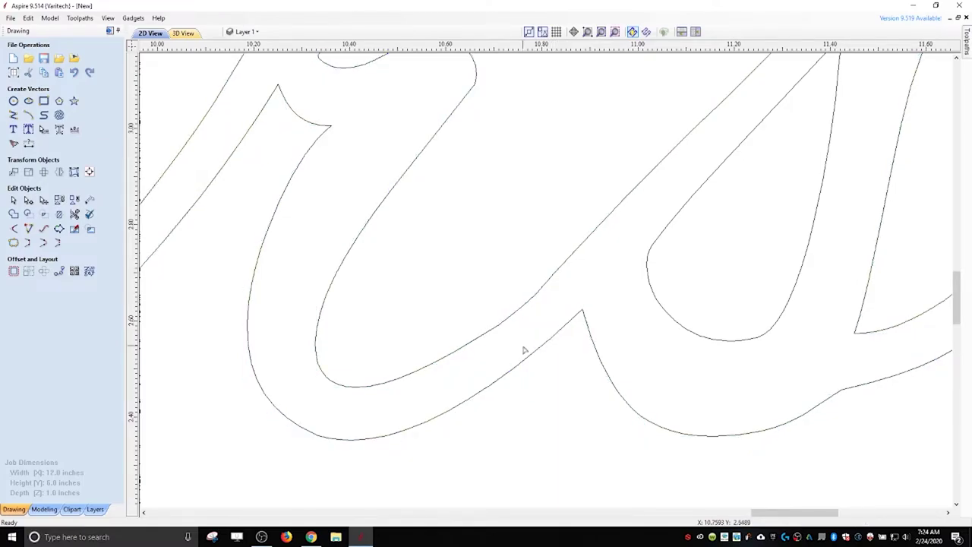
Step: Move the end nodes of the M's tail in "Mrs" up onto the r's starting stroke, then shift them slightly left
scroll(523, 349, down, 3)
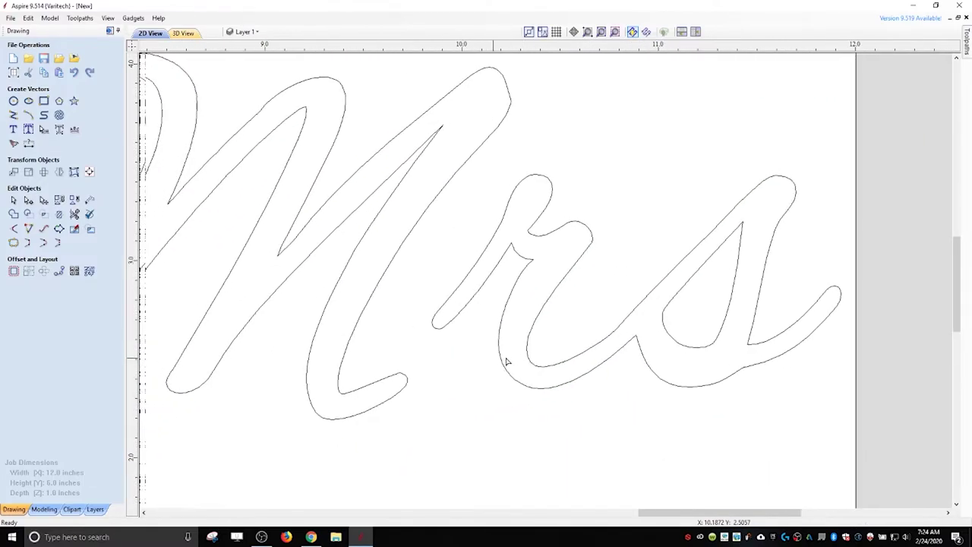
scroll(551, 356, down, 2)
scroll(545, 354, up, 2)
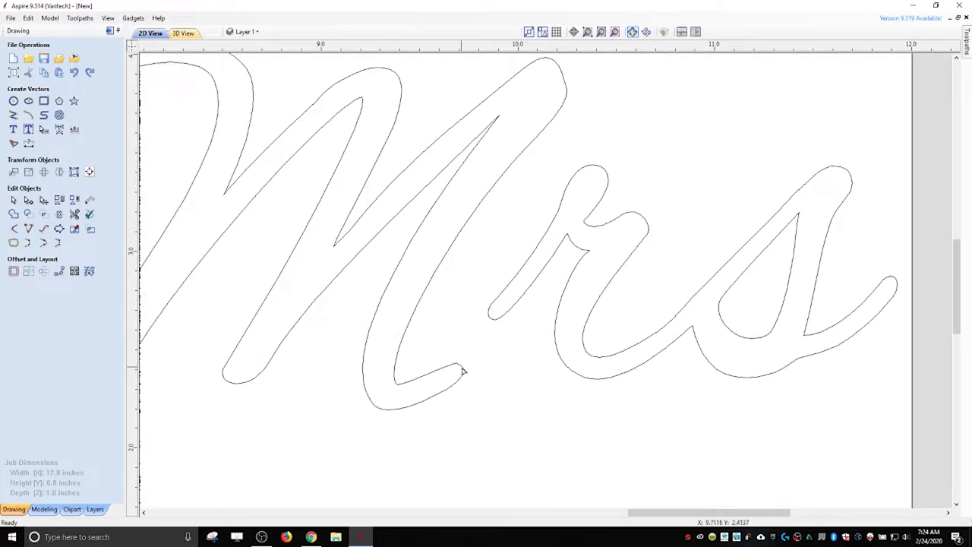
click(461, 371)
scroll(498, 357, up, 2)
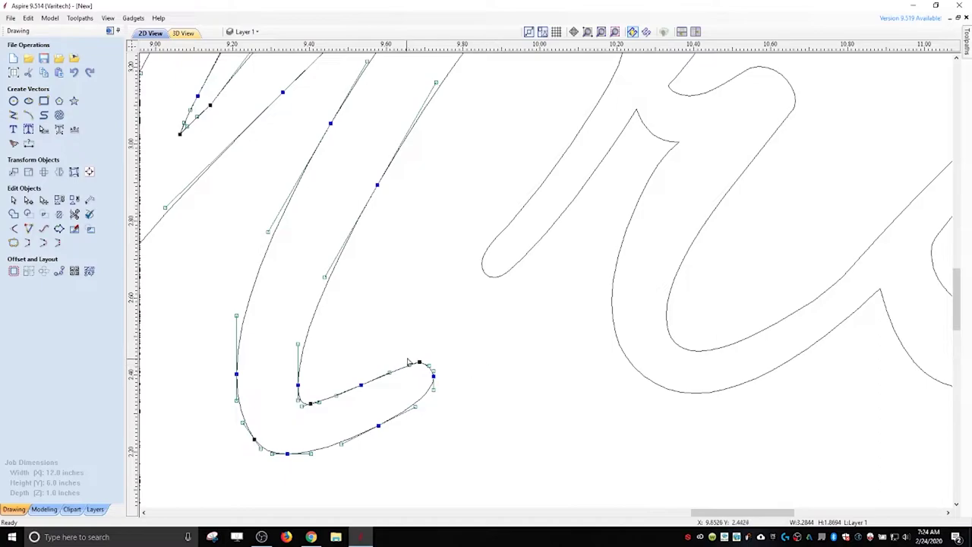
drag(392, 348, 478, 405)
drag(430, 368, 523, 230)
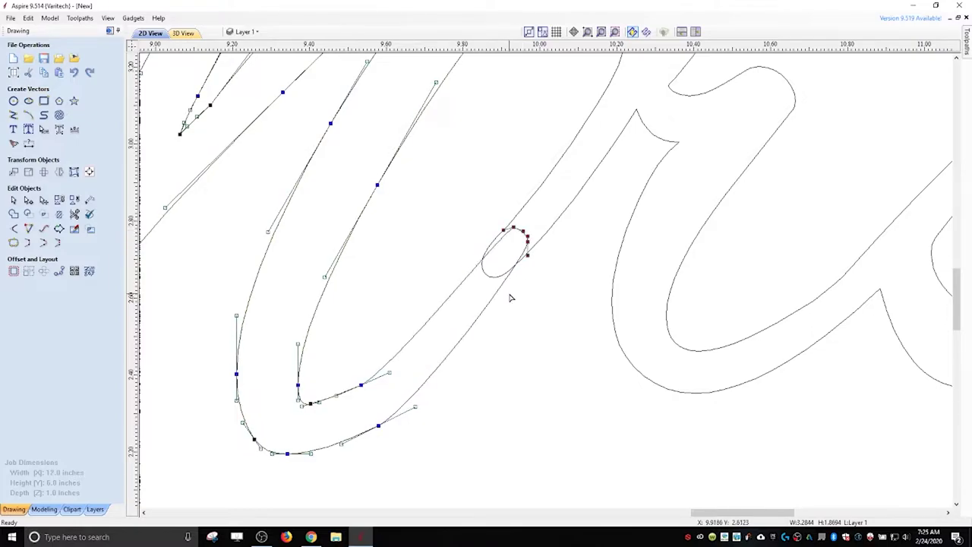
drag(516, 229, 514, 230)
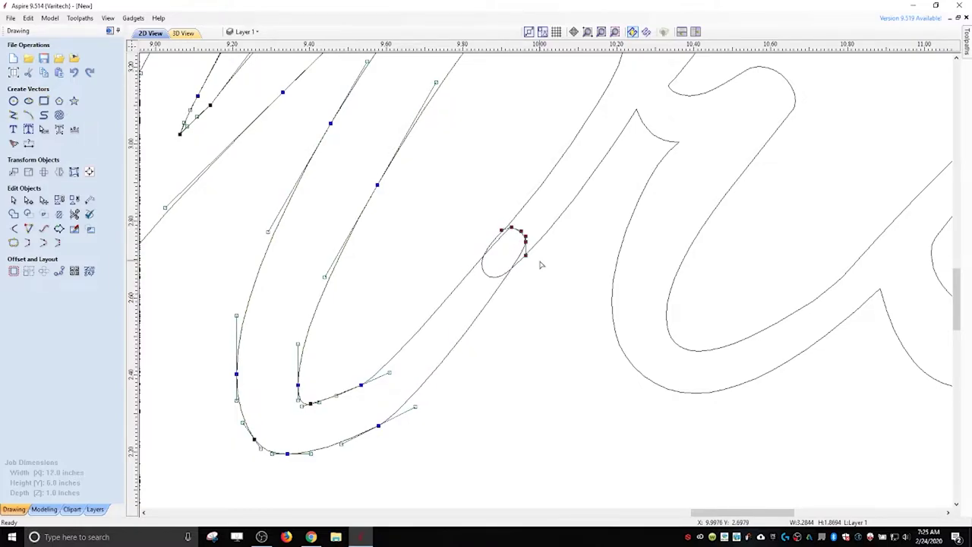
click(541, 265)
Step: Fit the M tail's end to the r stroke by shifting its upper end node slightly left and its lower end node right
click(519, 234)
scroll(519, 232, up, 4)
mouse_move(479, 202)
mouse_down()
mouse_move(469, 205)
mouse_move(477, 209)
mouse_up()
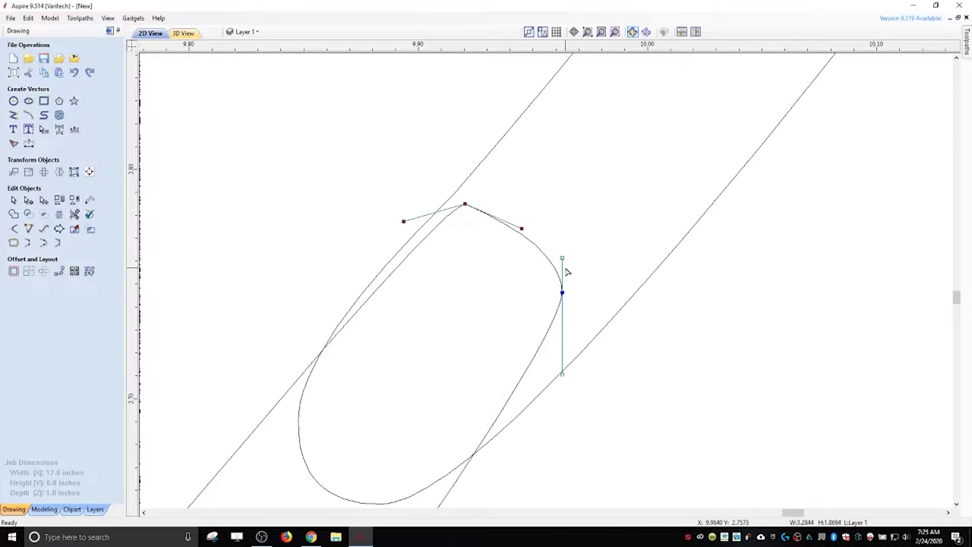
click(564, 291)
key(Right)
key(Right)
key(Right)
key(Right)
key(Right)
key(Right)
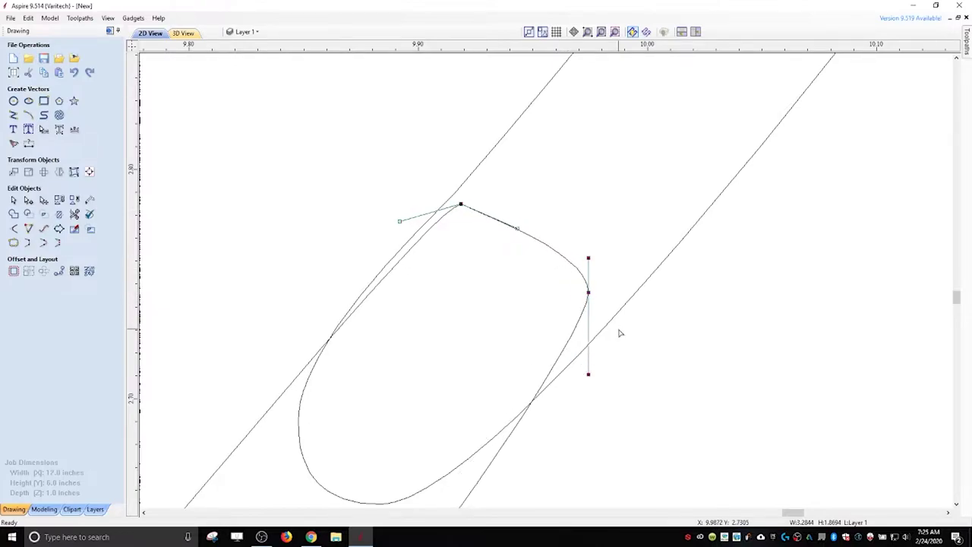
Step: Turn off smoothing on the two bend nodes where the M's tail turns up toward the r
scroll(581, 398, down, 4)
middle_drag(582, 398, 557, 297)
drag(325, 424, 385, 460)
right_click(393, 466)
click(423, 349)
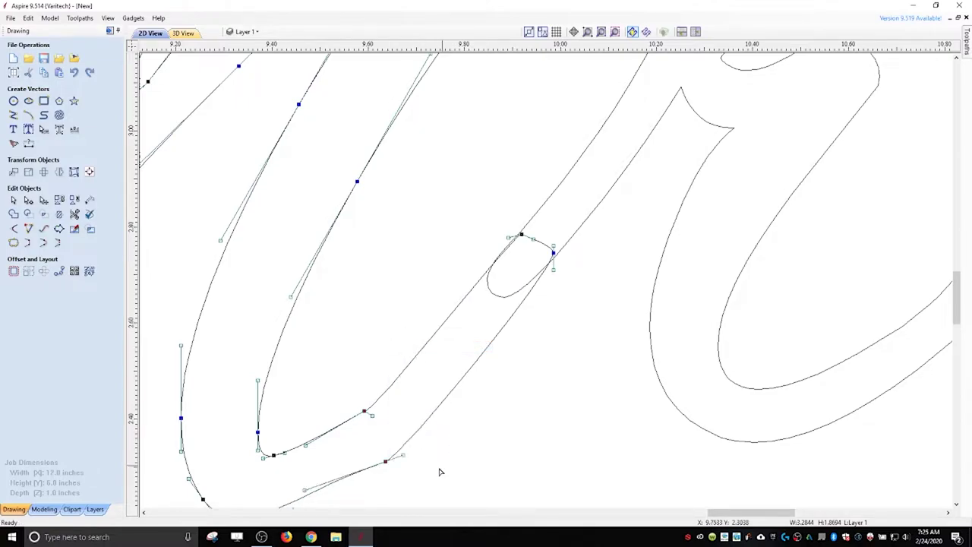
click(432, 475)
Step: Angle the handles of the two bend nodes on the M's tail up toward the r to soften the turn
middle_drag(431, 474, 445, 395)
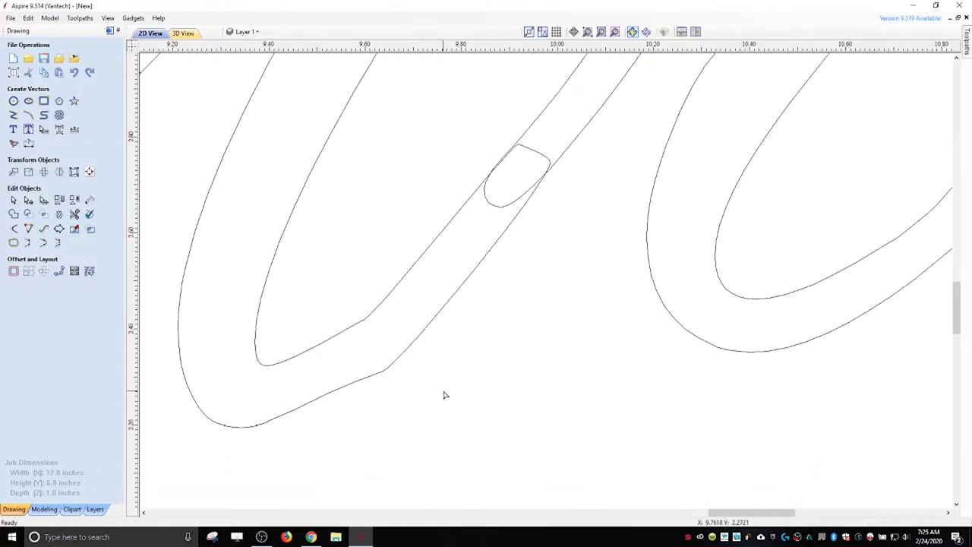
double_click(392, 372)
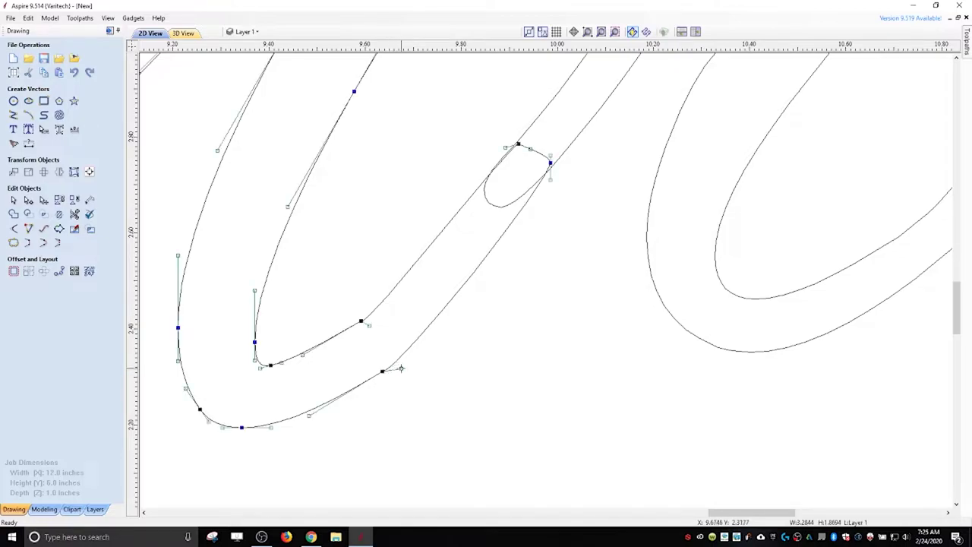
drag(408, 360, 411, 353)
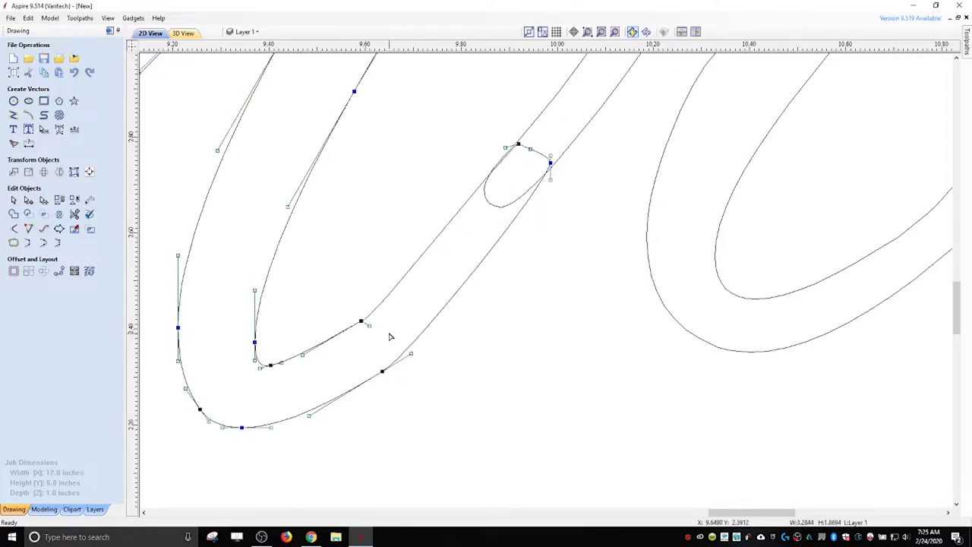
drag(366, 324, 382, 310)
click(175, 169)
Step: Trim away the overlapping sections where the M's tail meets the r so both letters form one joined outline
click(73, 214)
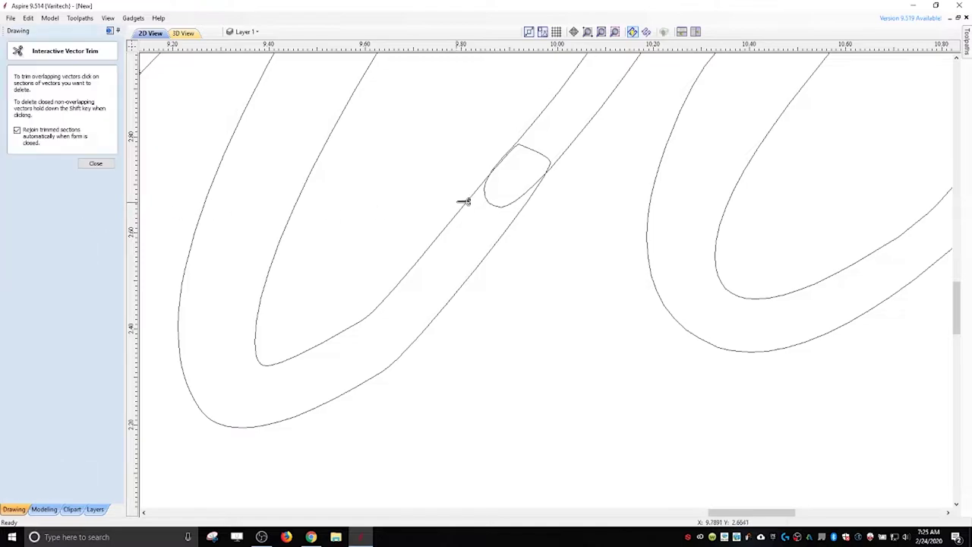
click(498, 204)
click(537, 150)
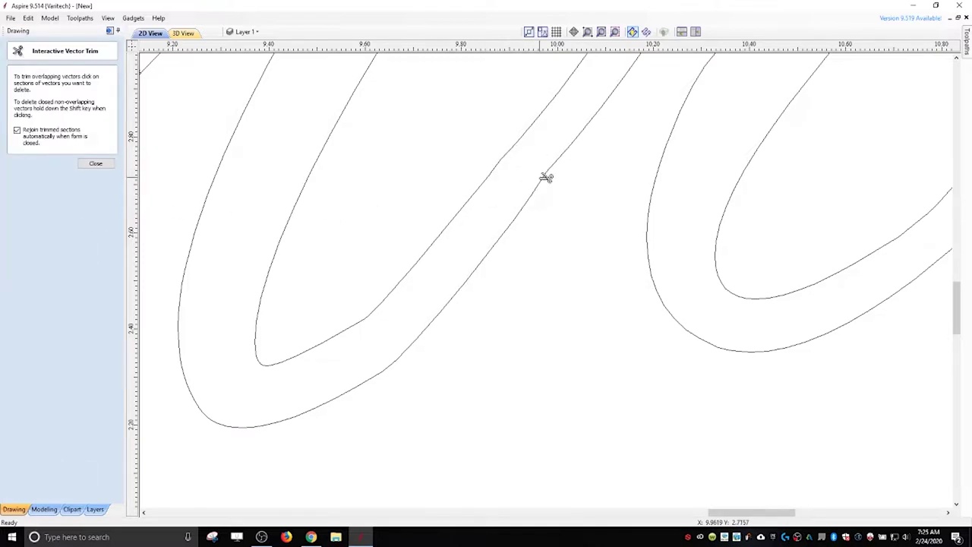
scroll(498, 192, up, 3)
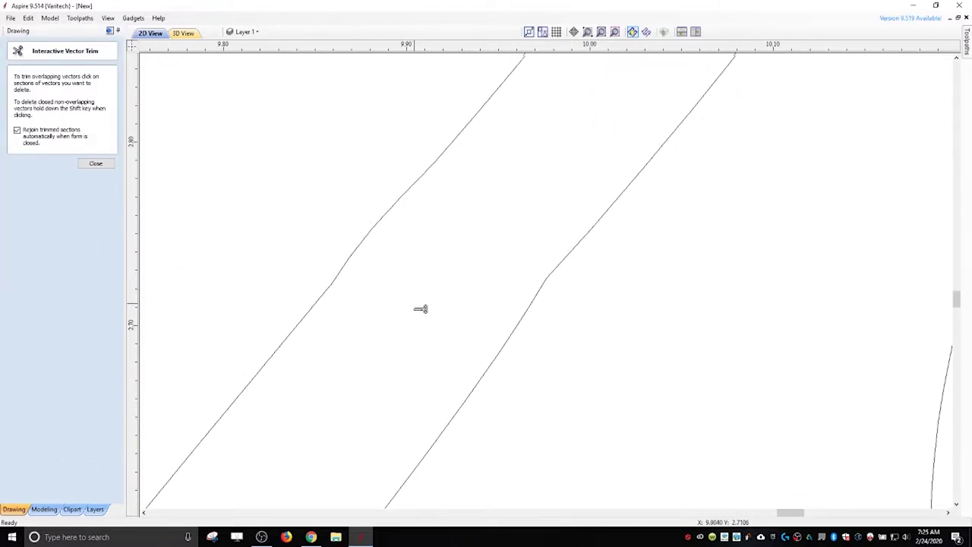
click(95, 163)
Step: Make the kink node on the lower edge of the M–r join a smooth point and shift it slightly down and right
click(544, 289)
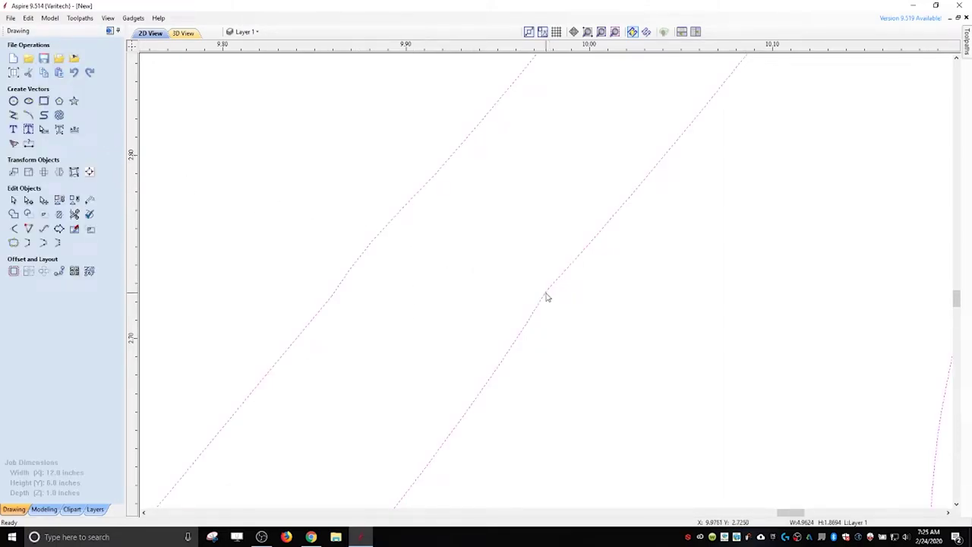
double_click(546, 294)
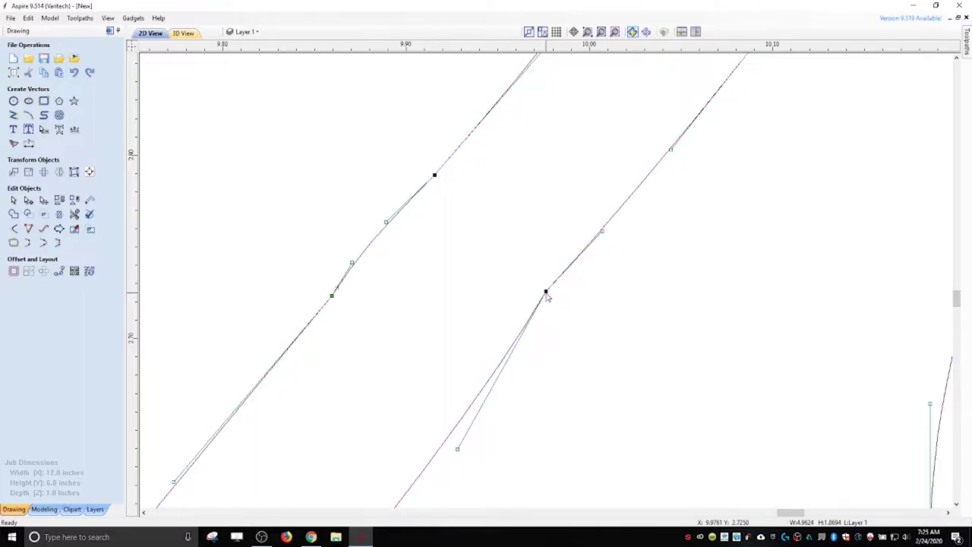
right_click(546, 293)
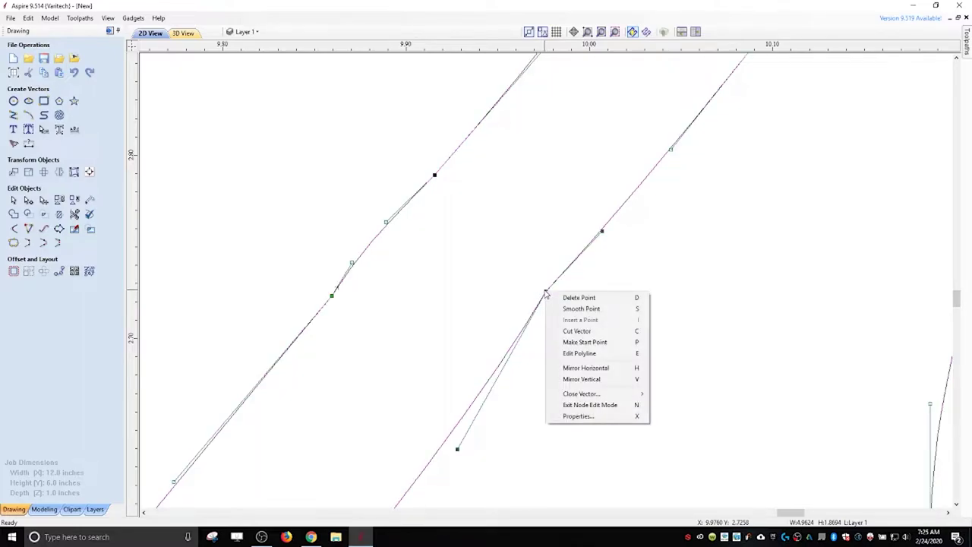
click(584, 311)
drag(548, 291, 553, 297)
click(503, 257)
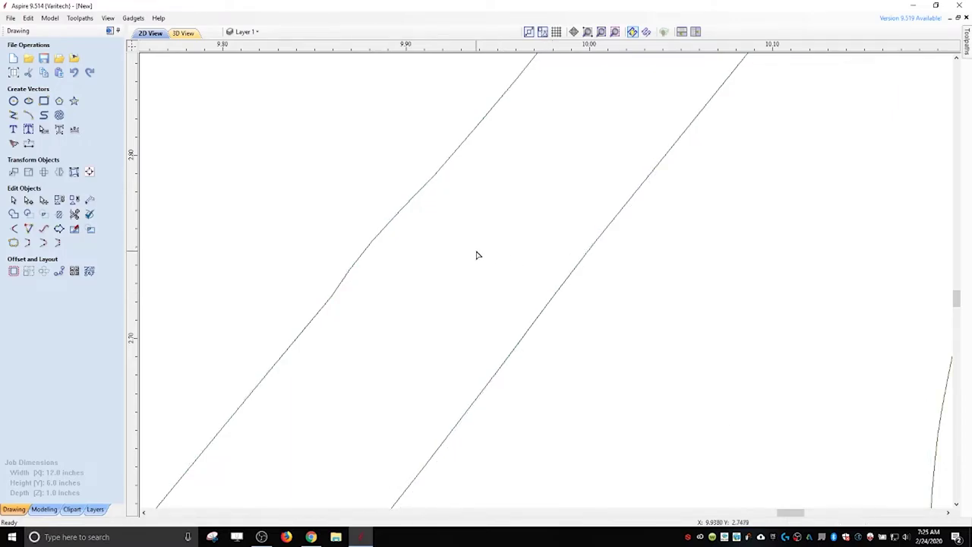
Step: Even out the upper edge of the M–r join by aligning the start node's handle with the stroke
scroll(475, 262, down, 4)
click(459, 246)
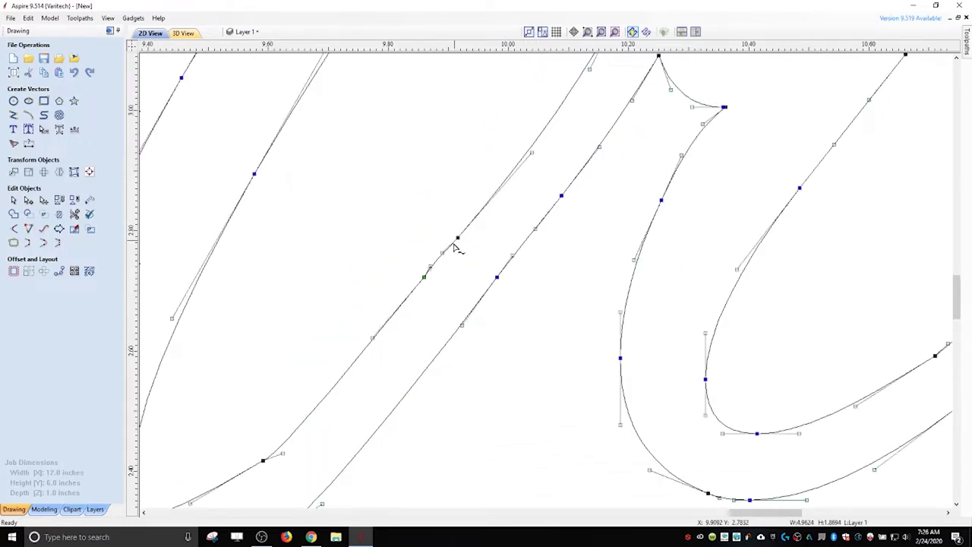
scroll(437, 270, up, 4)
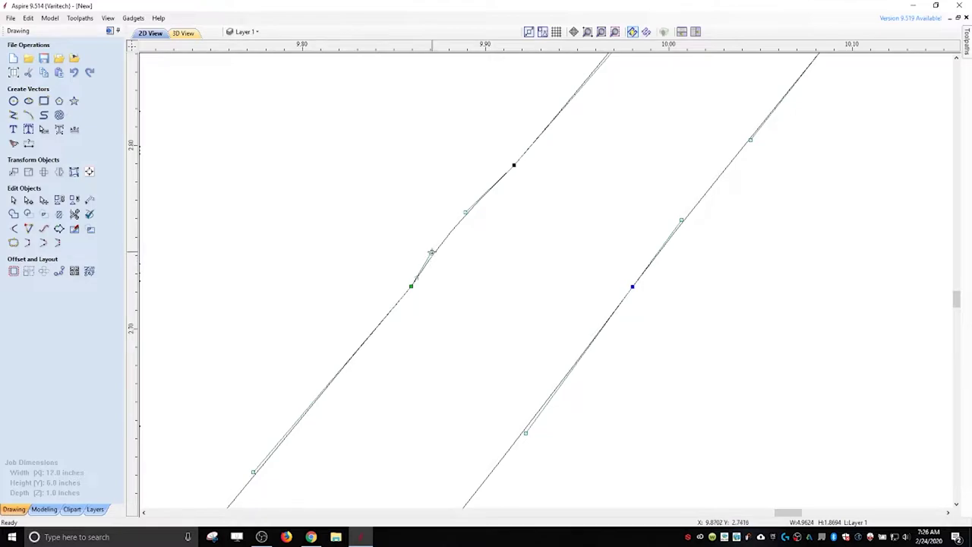
drag(432, 252, 444, 250)
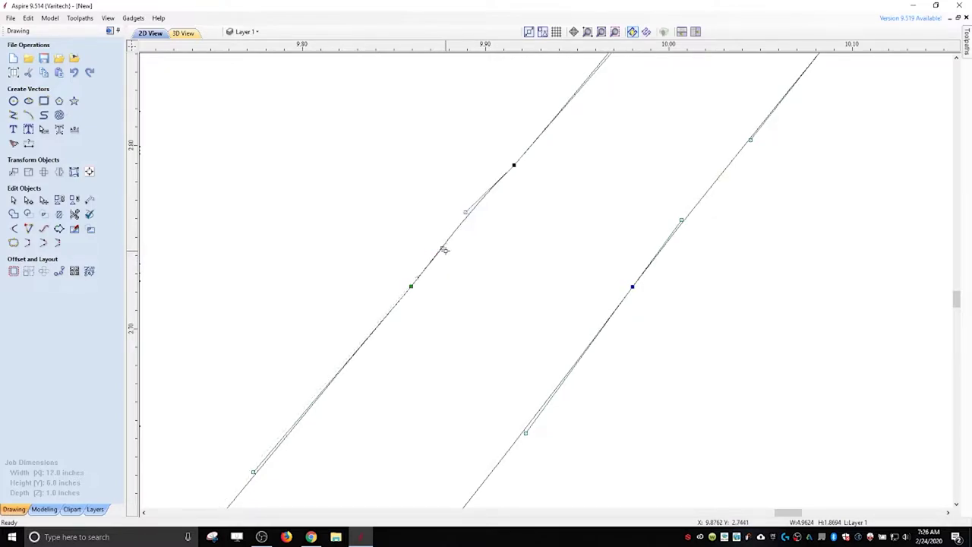
click(478, 273)
Step: Extend the inner bend node's handle on the M's tail toward the r and make that node a smooth point
key(F3)
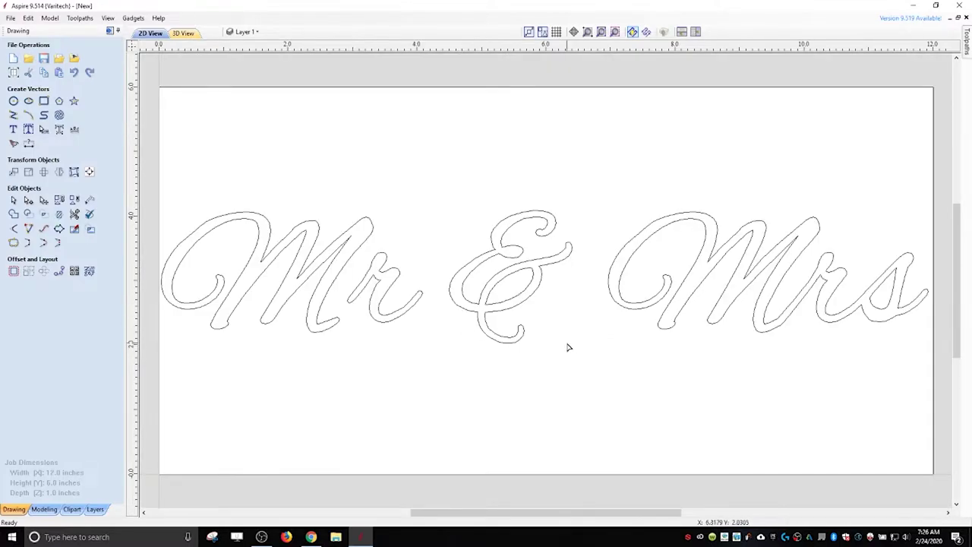
scroll(798, 303, up, 5)
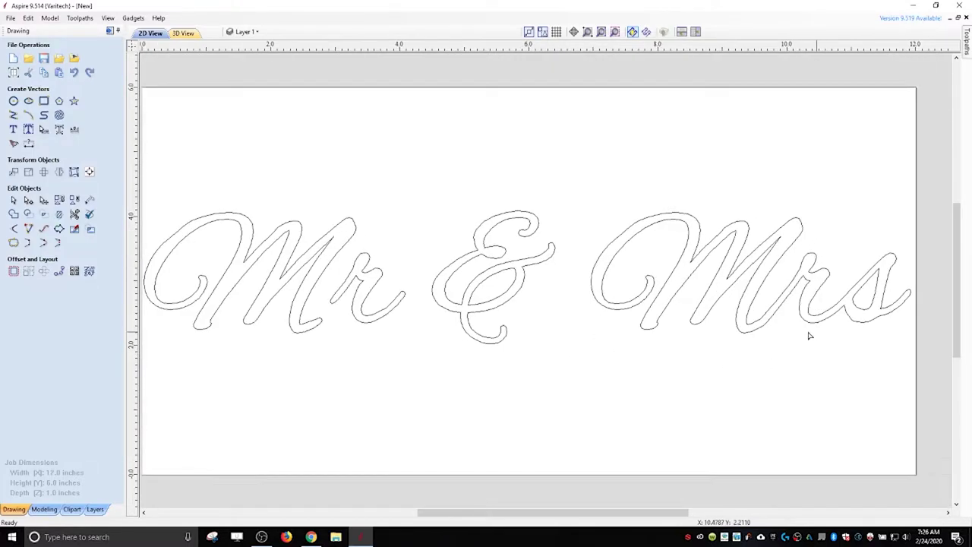
scroll(530, 262, up, 1)
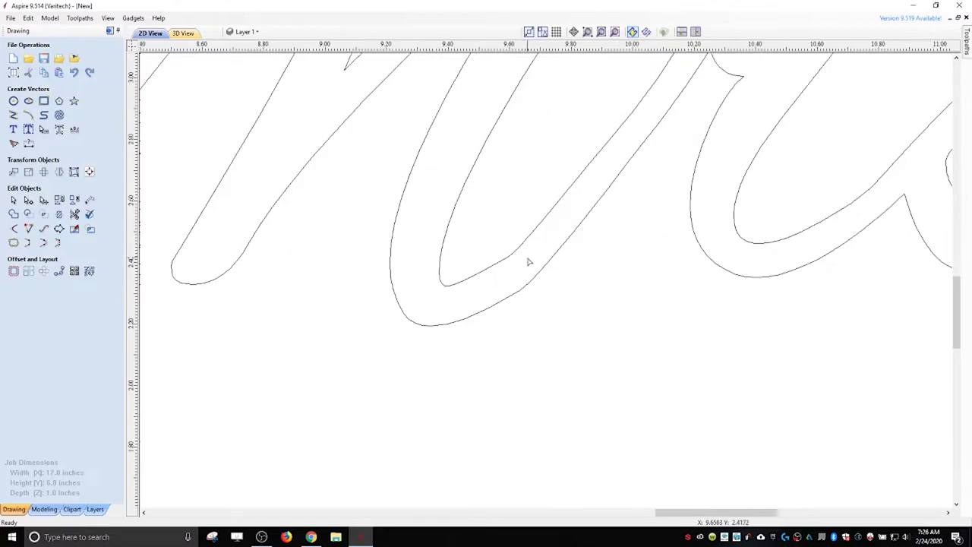
double_click(515, 255)
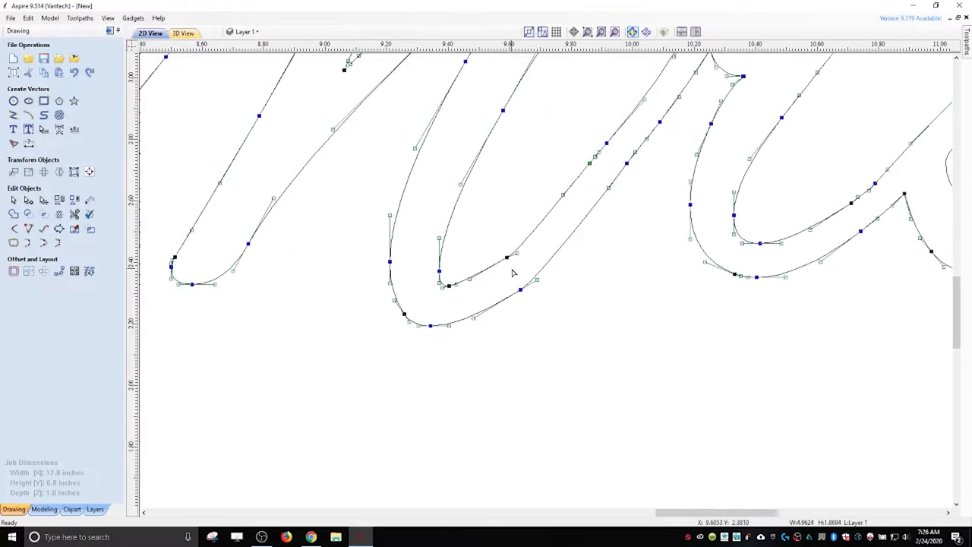
scroll(513, 267, up, 2)
drag(530, 221, 539, 197)
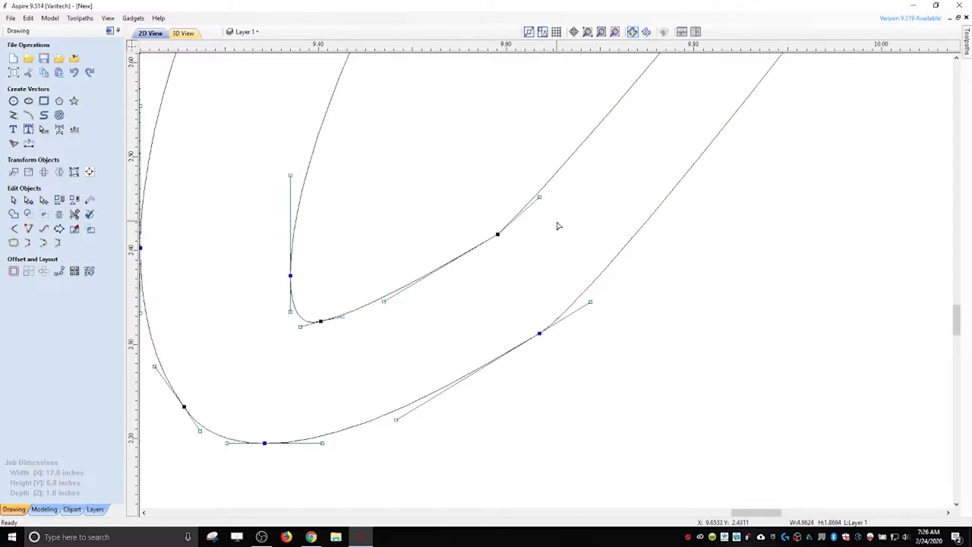
right_click(496, 234)
click(524, 253)
click(552, 267)
Step: Lengthen the upper handle of the outer bend node on the M's tail to round the turn toward the r
click(553, 327)
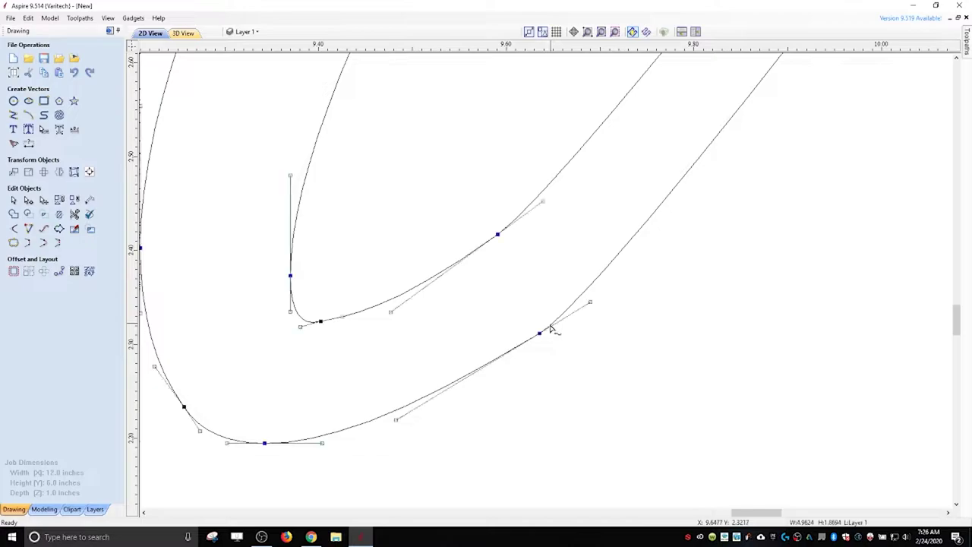
right_click(540, 332)
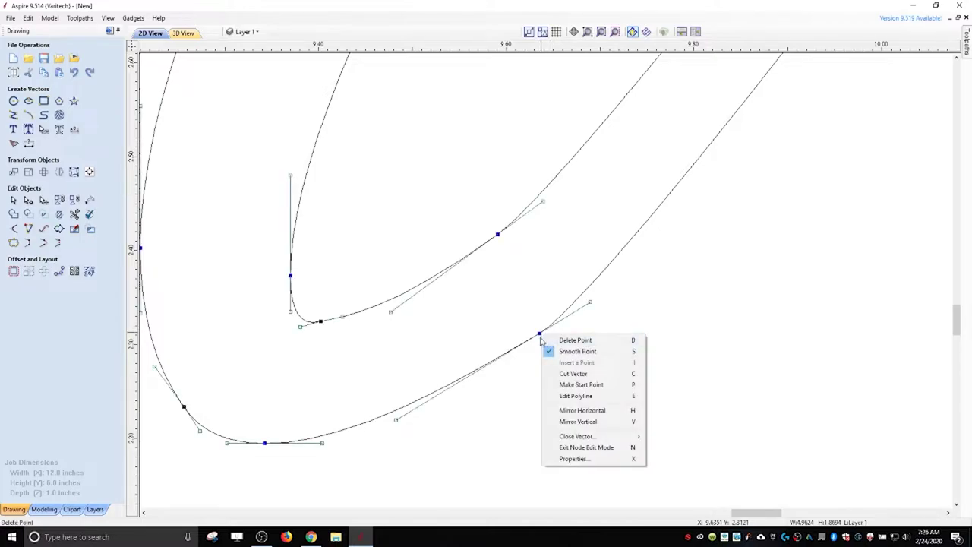
click(567, 350)
right_click(539, 332)
click(539, 332)
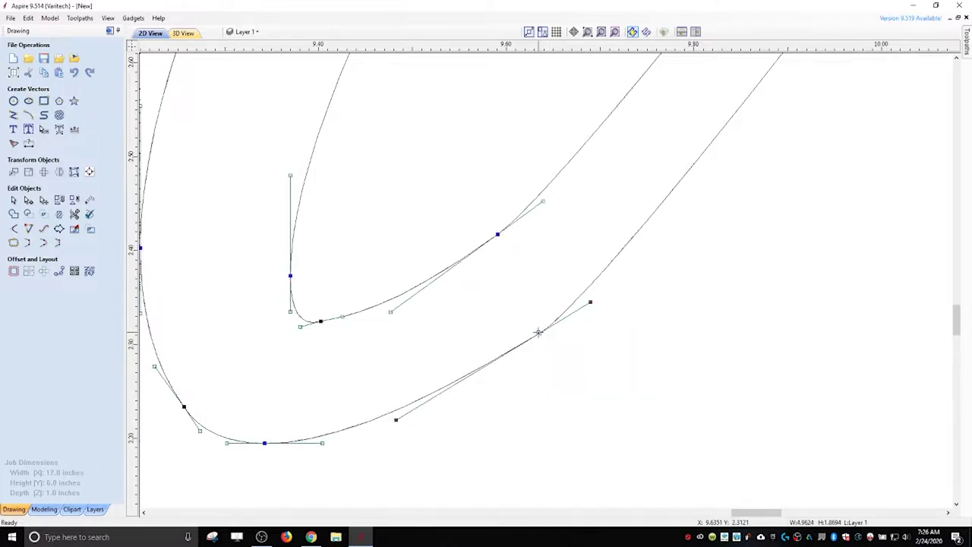
click(603, 314)
click(544, 333)
drag(591, 302, 613, 289)
click(634, 347)
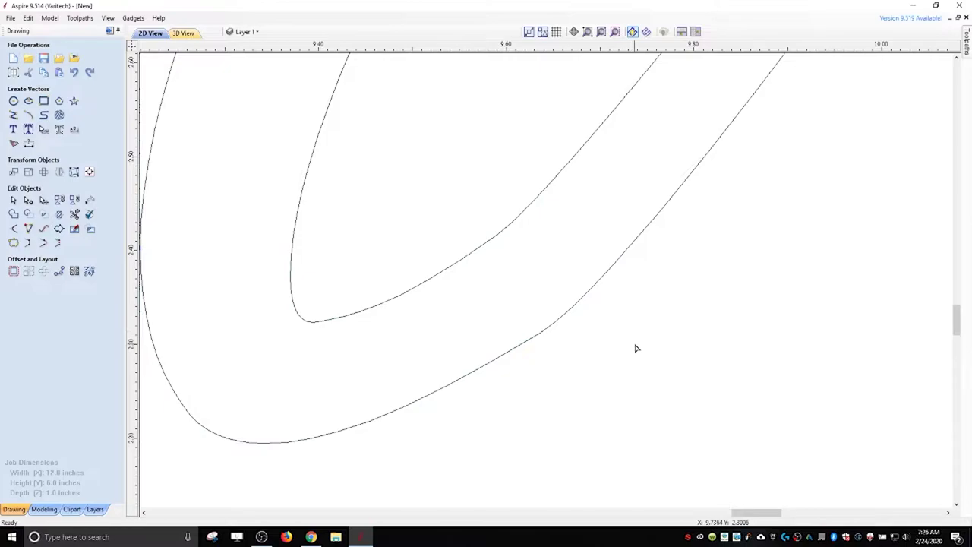
Step: Nudge the outer bend node on the tail of the M in Mrs slightly up to even out the turn
scroll(635, 348, down, 2)
click(596, 337)
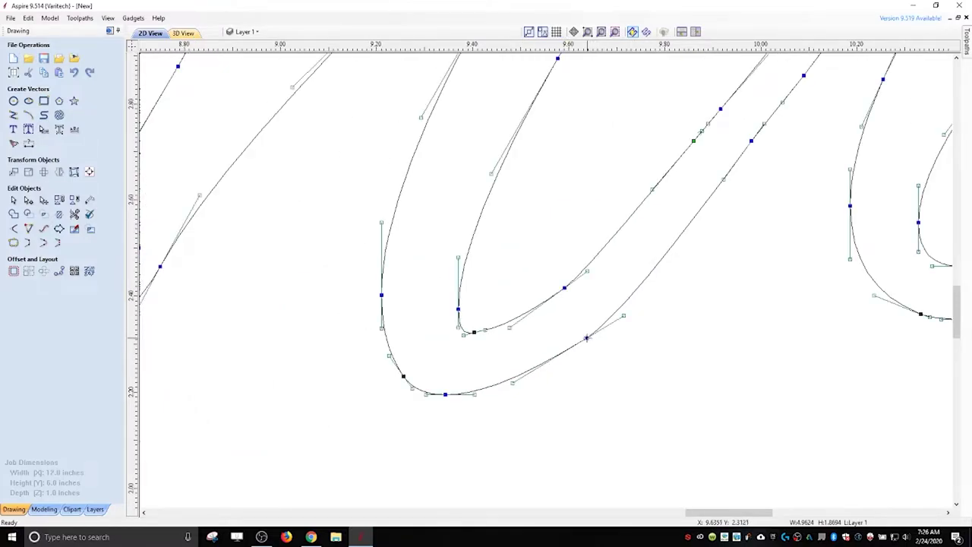
key(Up)
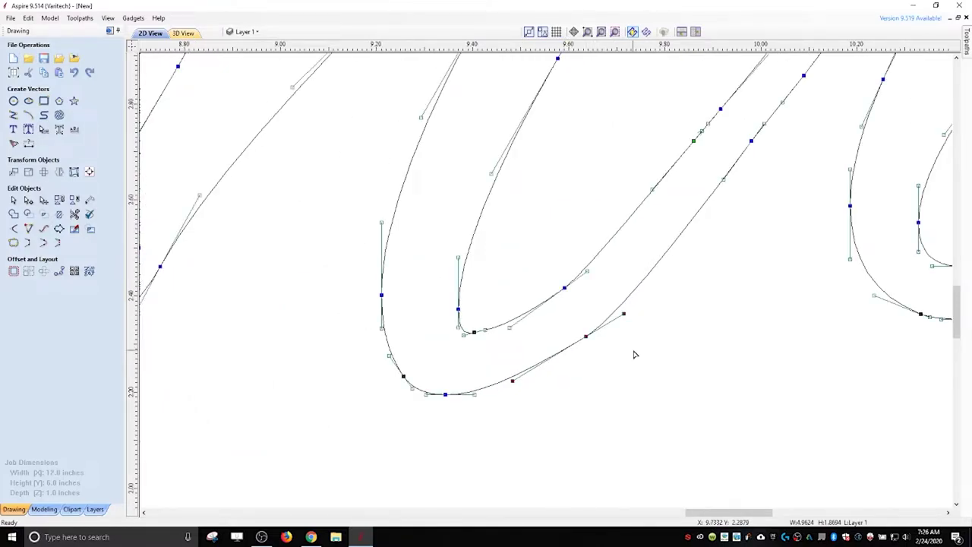
click(635, 355)
scroll(631, 376, down, 2)
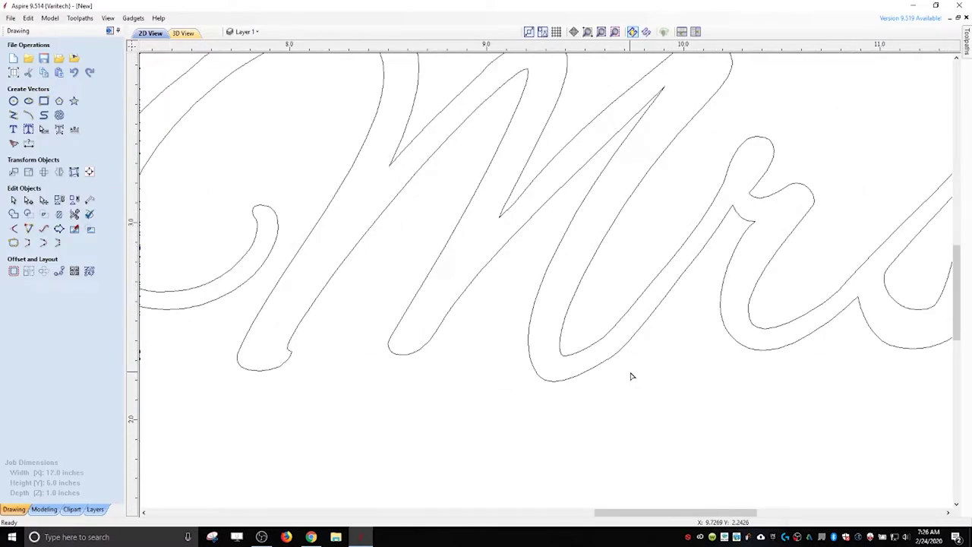
scroll(630, 376, down, 2)
scroll(631, 376, down, 2)
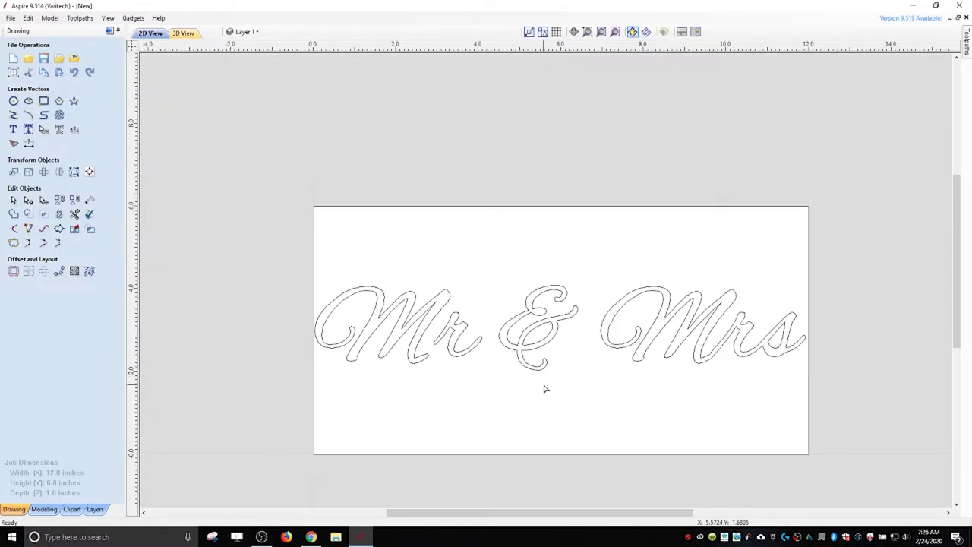
Step: Extend the tail of the M in Mr onto the r's lead-in stroke, aligning its end nodes with the stroke's edges
scroll(544, 389, up, 1)
scroll(354, 344, up, 2)
double_click(367, 341)
scroll(367, 342, up, 2)
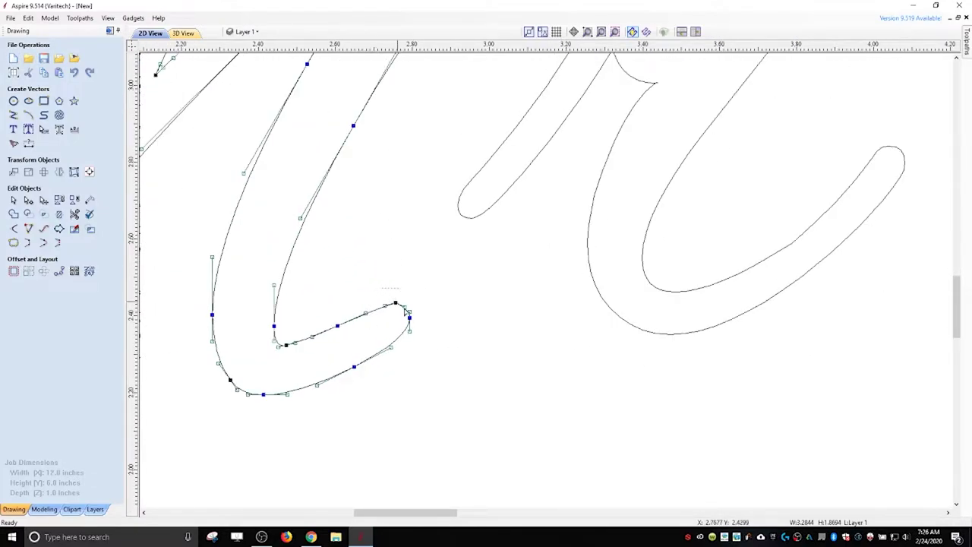
mouse_move(406, 309)
mouse_down()
mouse_move(413, 283)
mouse_move(489, 191)
mouse_move(491, 169)
mouse_move(493, 179)
mouse_up()
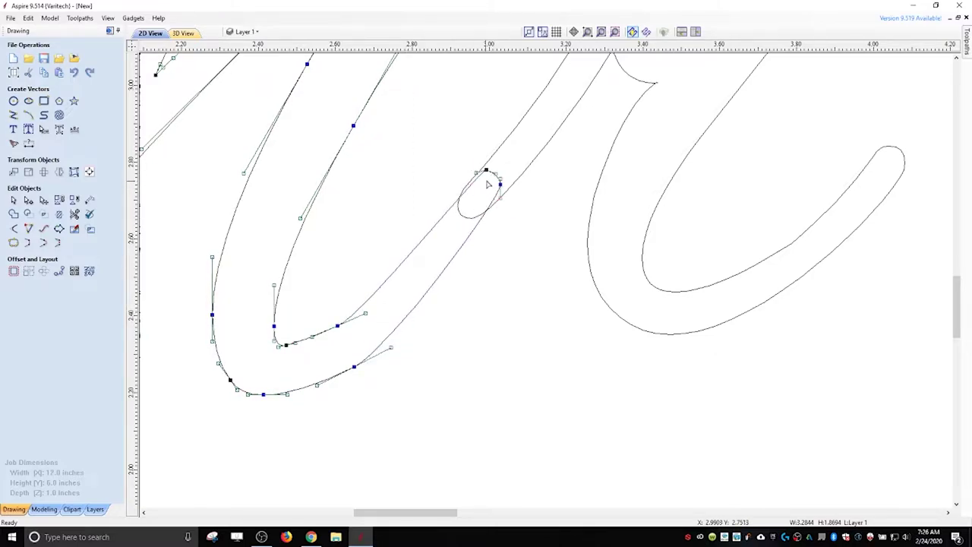
drag(486, 172, 505, 191)
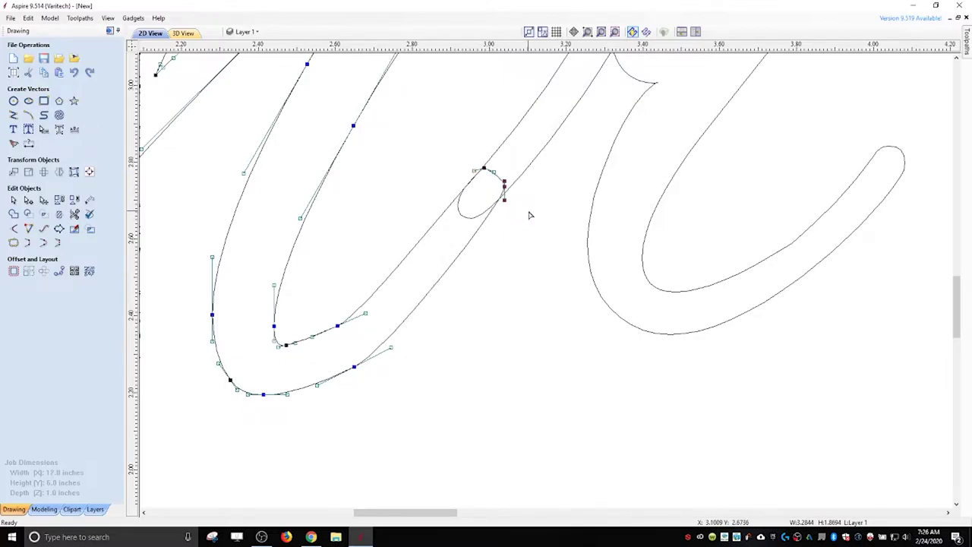
key(Right)
key(Up)
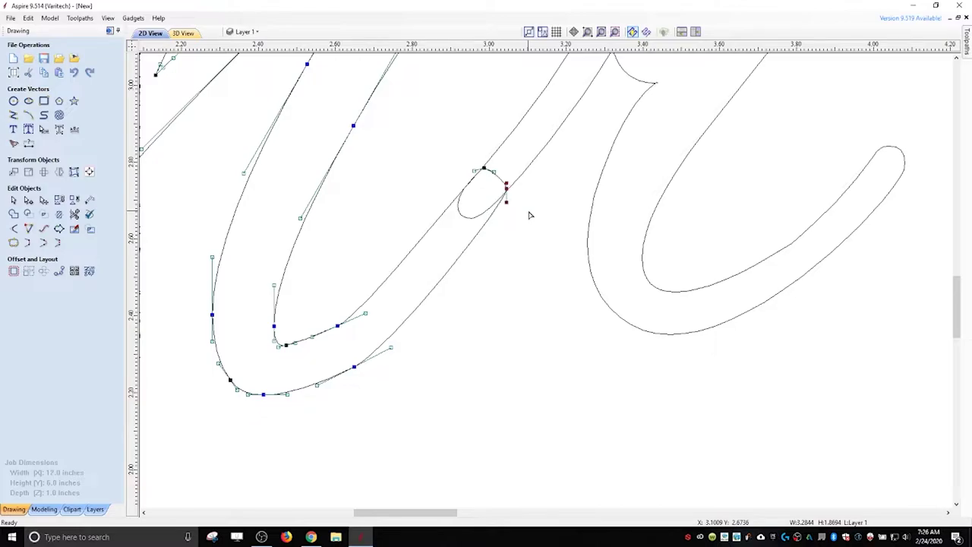
key(Escape)
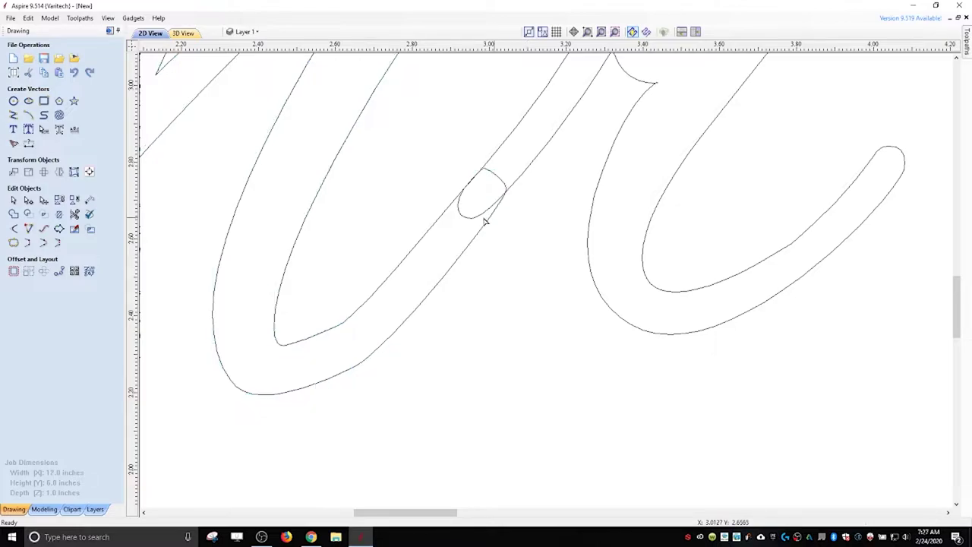
Step: Trim away the overlapping end curves inside the M–r join of Mr and rejoin the trimmed sections
click(74, 214)
click(469, 216)
click(493, 176)
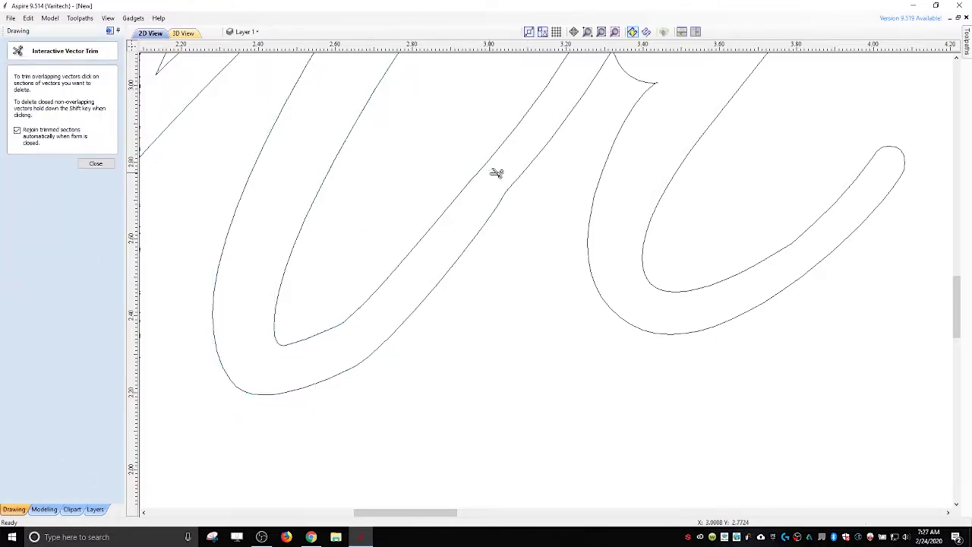
click(96, 163)
Step: Make the kink node on the lower edge of the M–r join in Mr a smooth point and shift it slightly right
scroll(474, 203, up, 3)
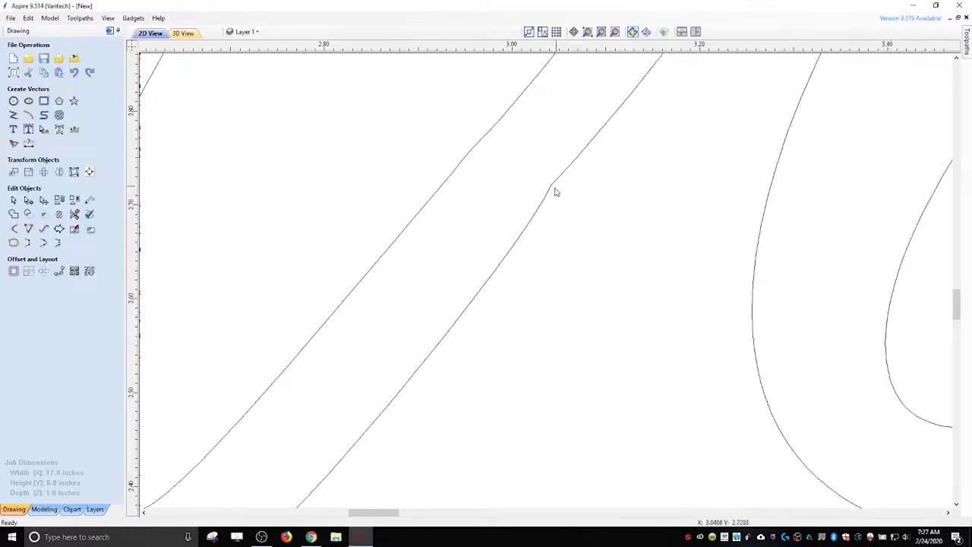
key(ctrl+a)
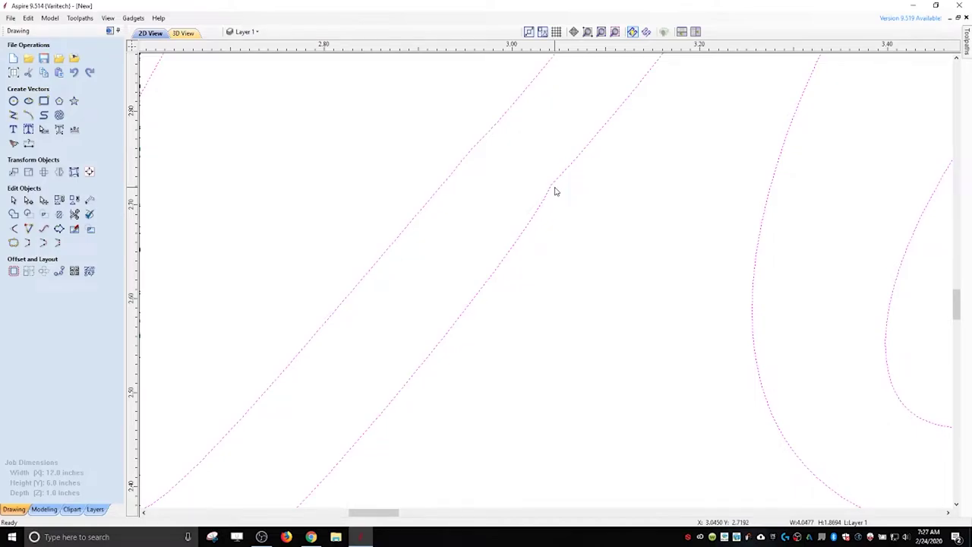
key(n)
scroll(554, 189, up, 3)
right_click(543, 179)
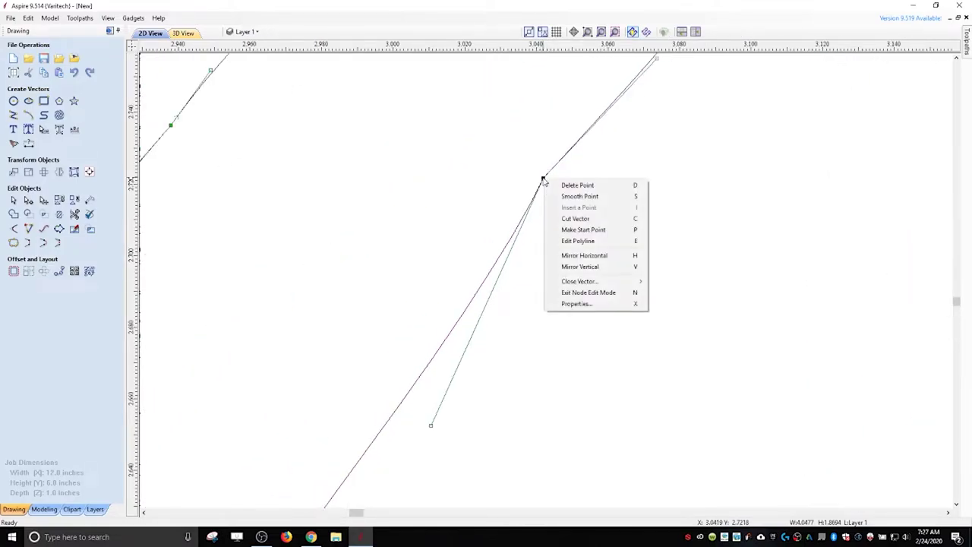
click(579, 196)
scroll(530, 211, down, 3)
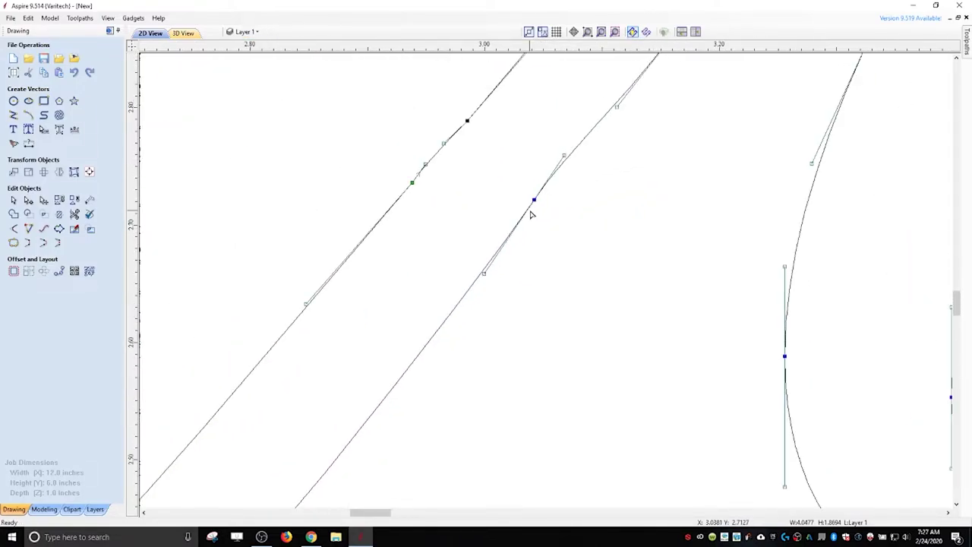
scroll(531, 215, down, 2)
click(533, 204)
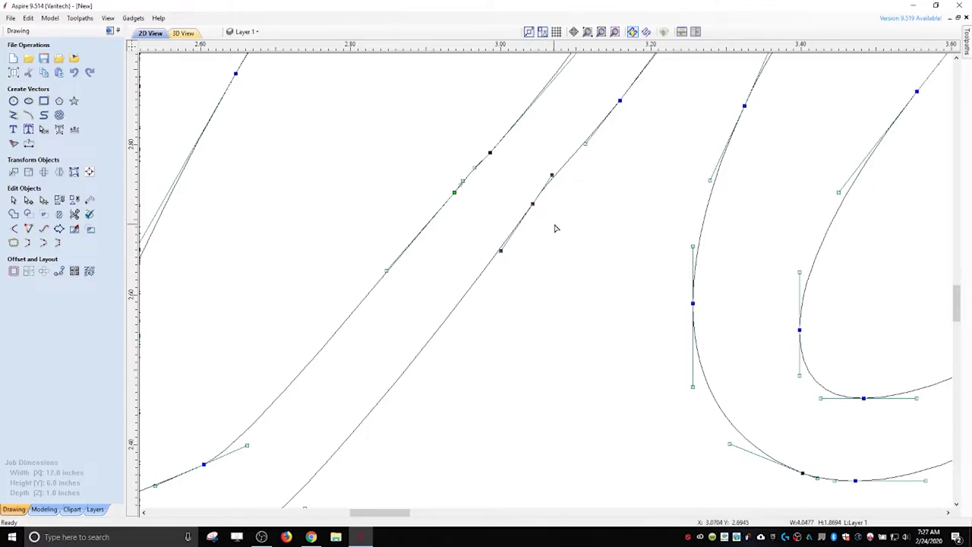
scroll(557, 226, down, 3)
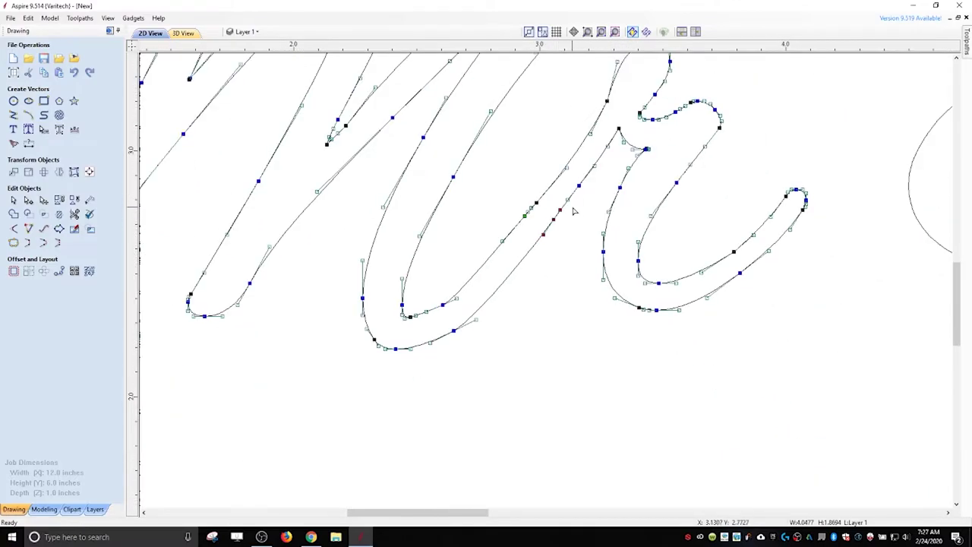
click(573, 215)
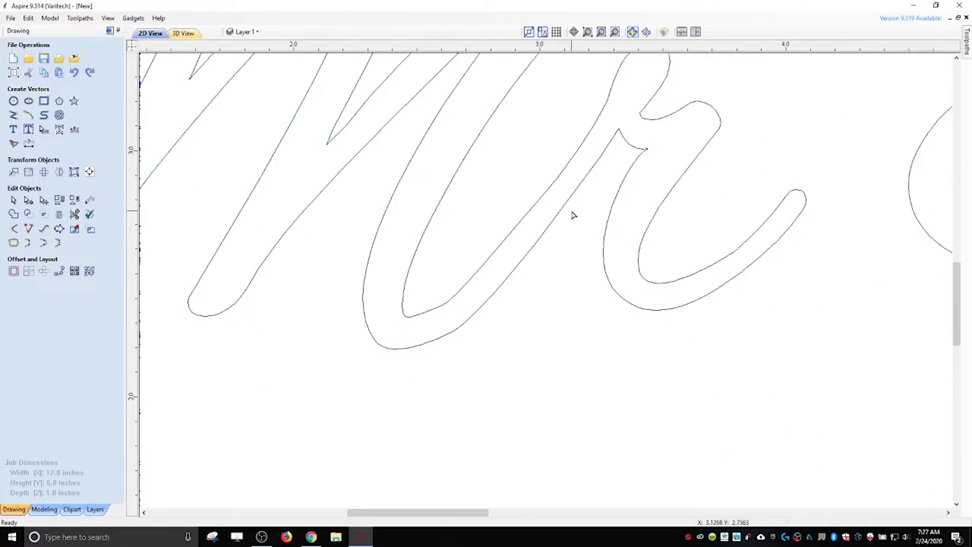
Step: Reposition the outer bend node on the tail of the M in Mr to soften the turn toward the r
click(461, 329)
scroll(461, 331, up, 3)
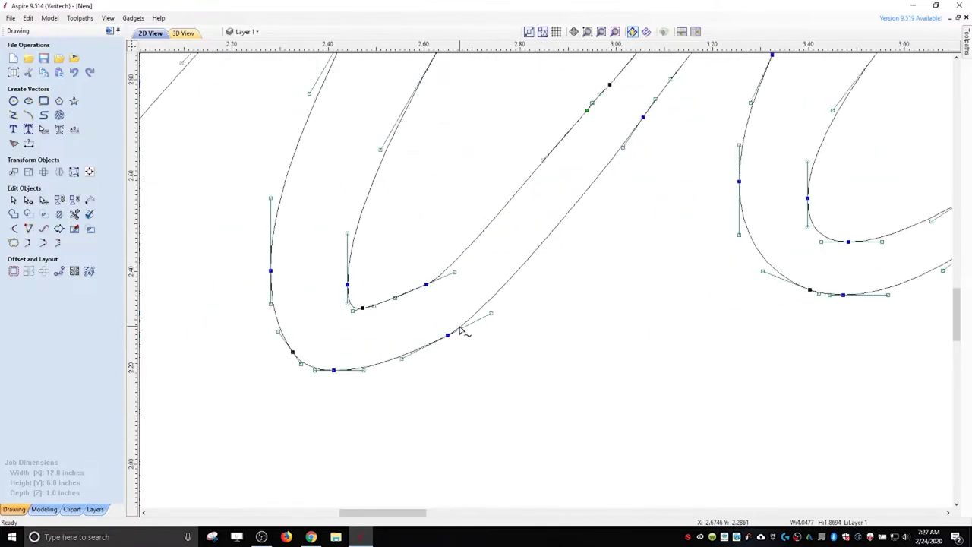
click(480, 355)
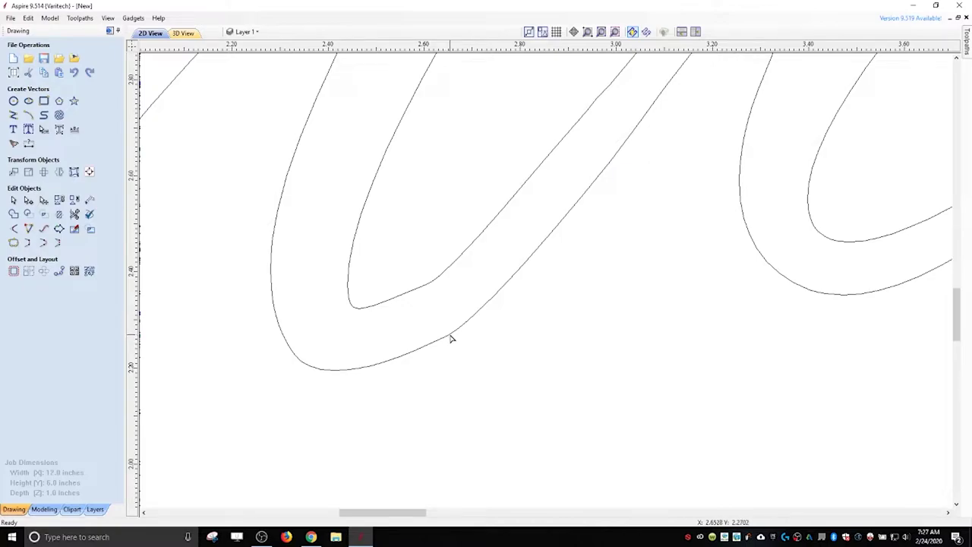
click(450, 335)
click(449, 335)
drag(481, 307, 484, 307)
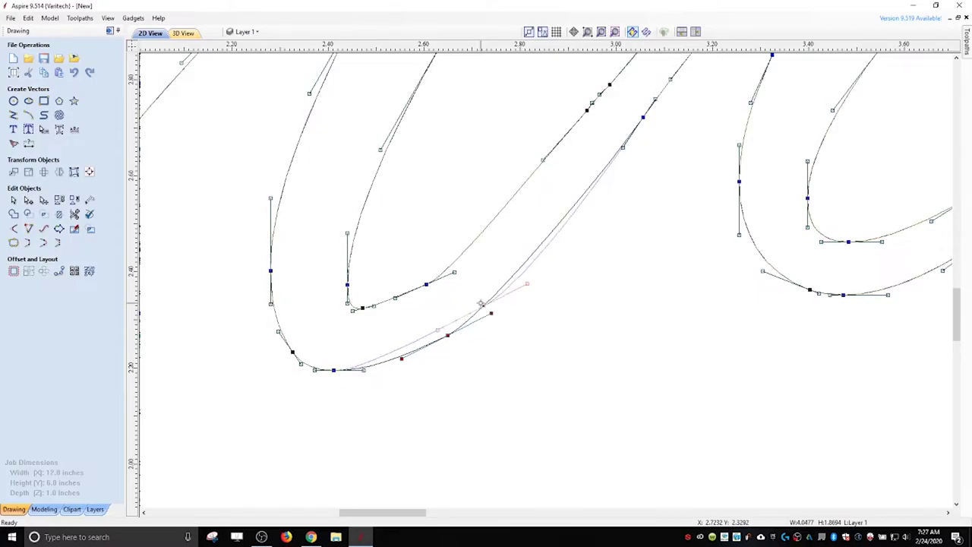
click(442, 340)
click(470, 315)
drag(437, 328, 436, 346)
click(471, 359)
scroll(447, 346, down, 5)
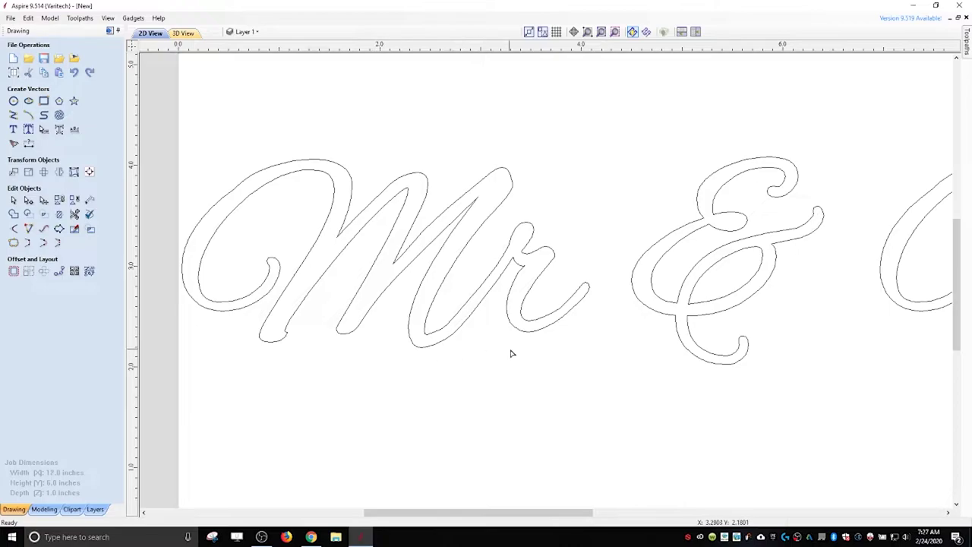
scroll(509, 354, down, 1)
scroll(511, 353, down, 2)
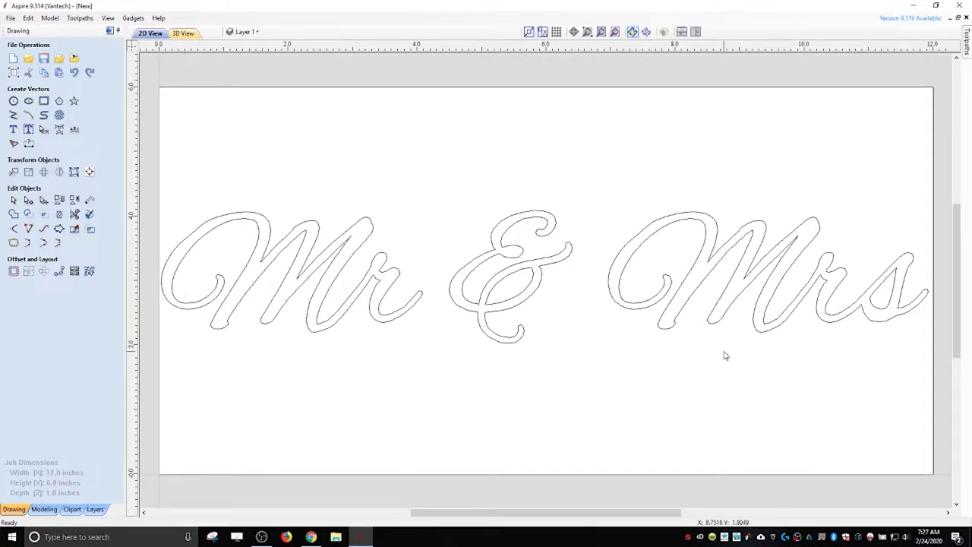
Step: Fit Bezier curves to all the lettering with a 0.01 inch tolerance, replacing the selected vectors
scroll(220, 202, down, 2)
drag(182, 174, 662, 346)
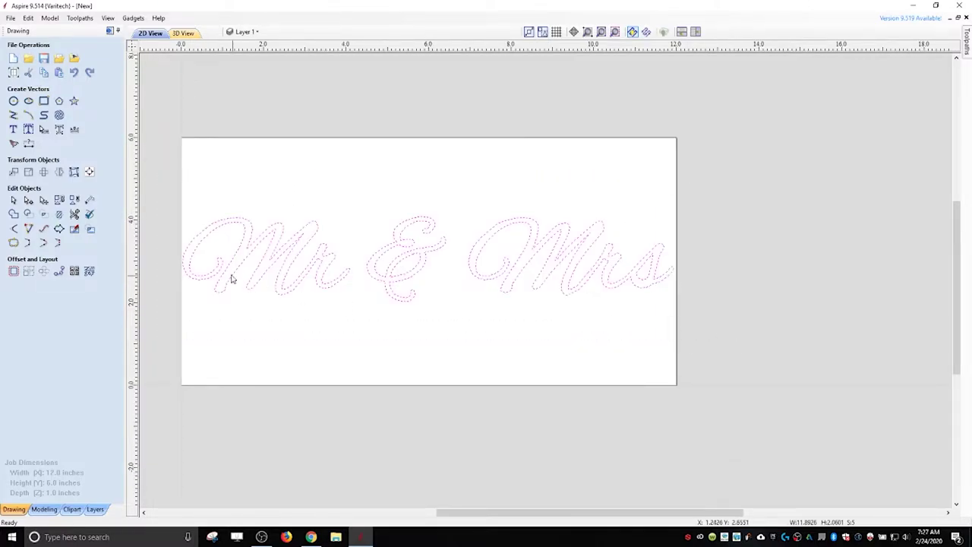
click(43, 229)
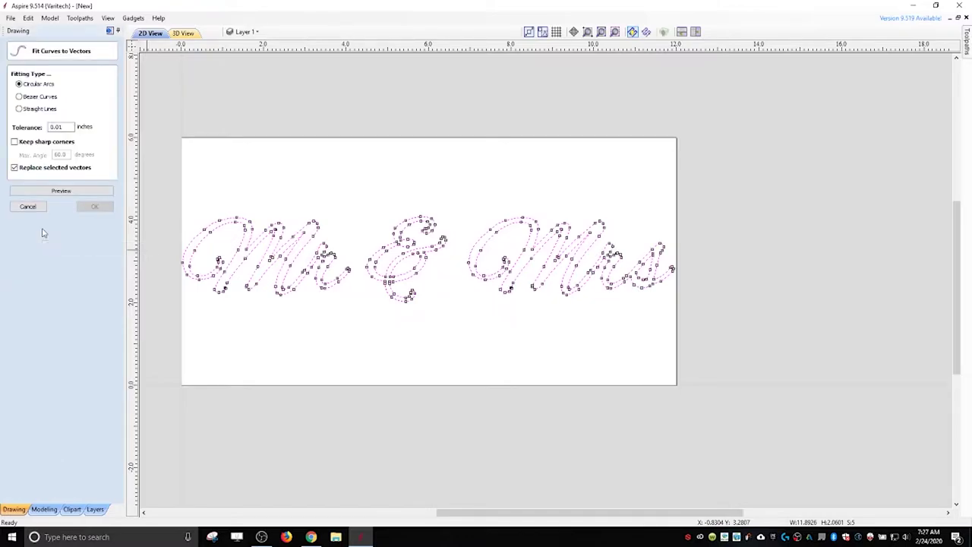
scroll(238, 265, up, 1)
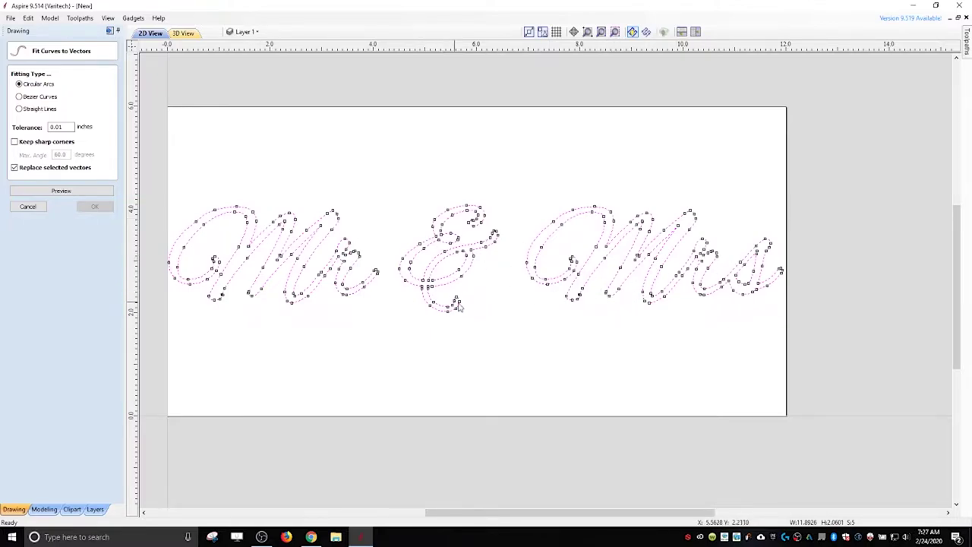
click(23, 97)
click(61, 192)
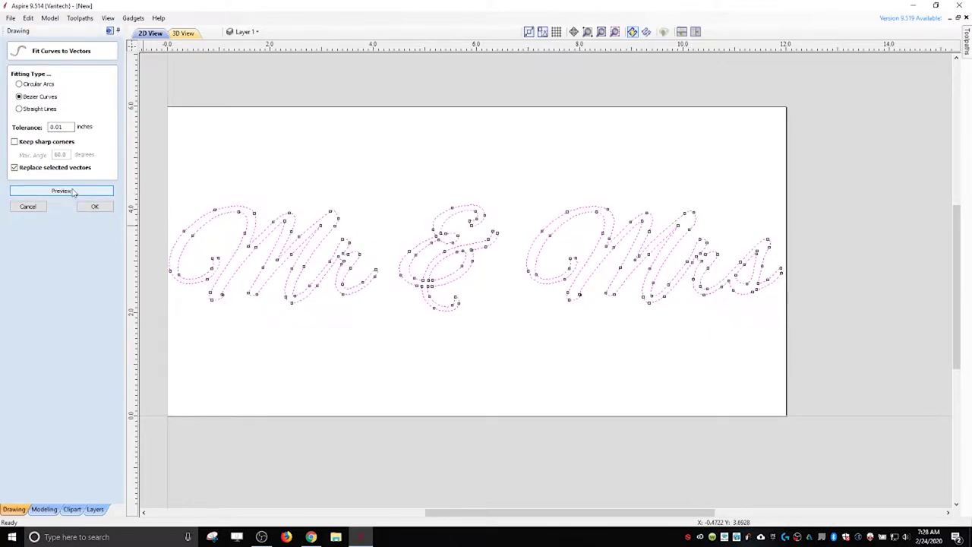
click(97, 207)
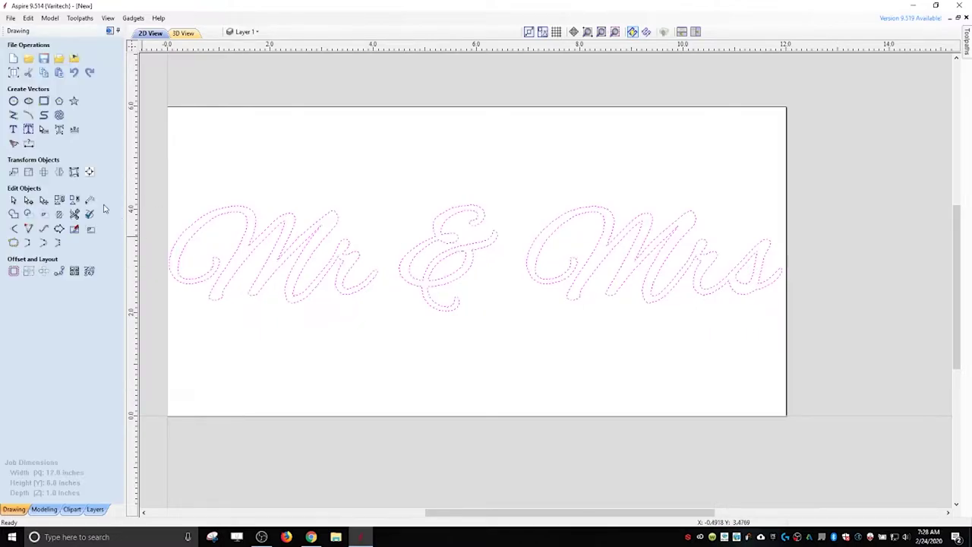
click(393, 358)
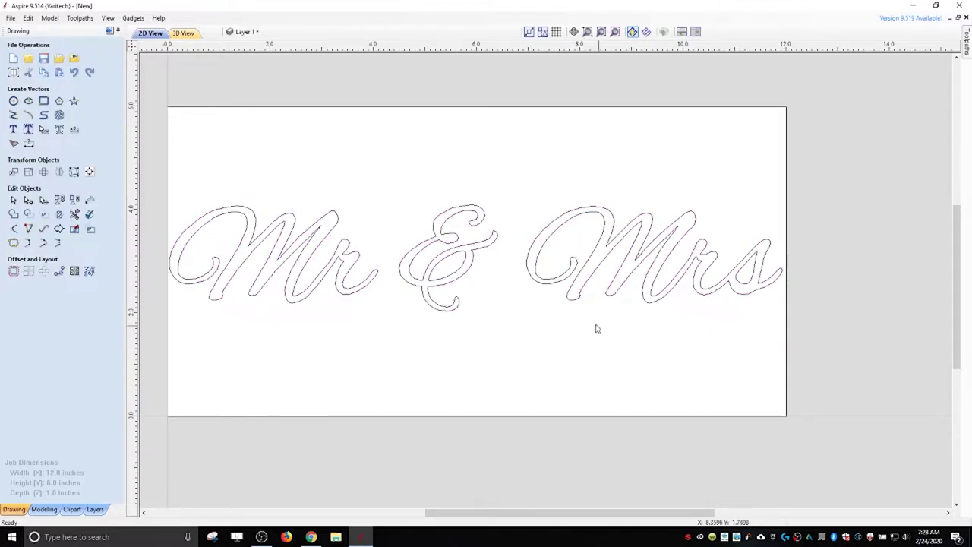
Step: Examine the nodes and curve smoothness of the Mr outline around the M–r join
click(328, 276)
double_click(328, 275)
scroll(312, 310, up, 3)
scroll(402, 360, up, 2)
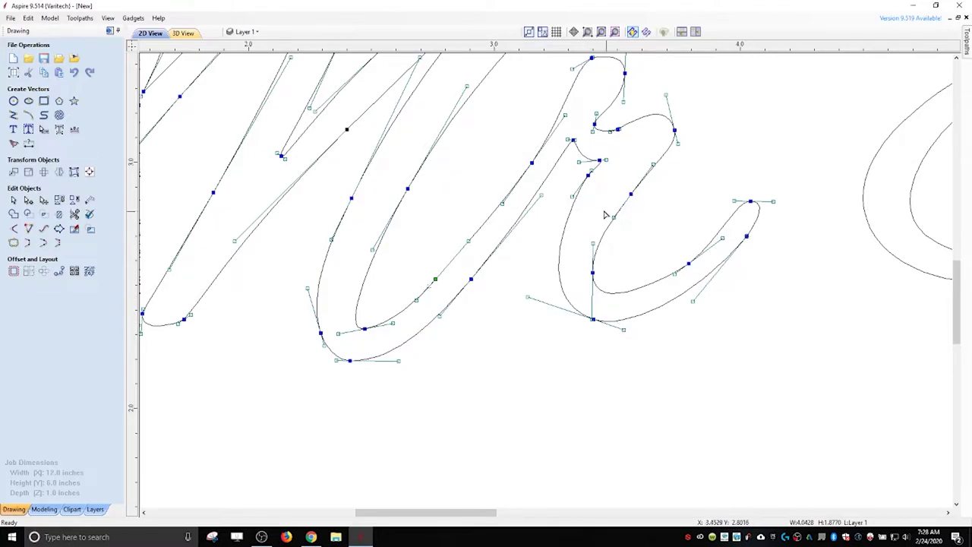
double_click(517, 199)
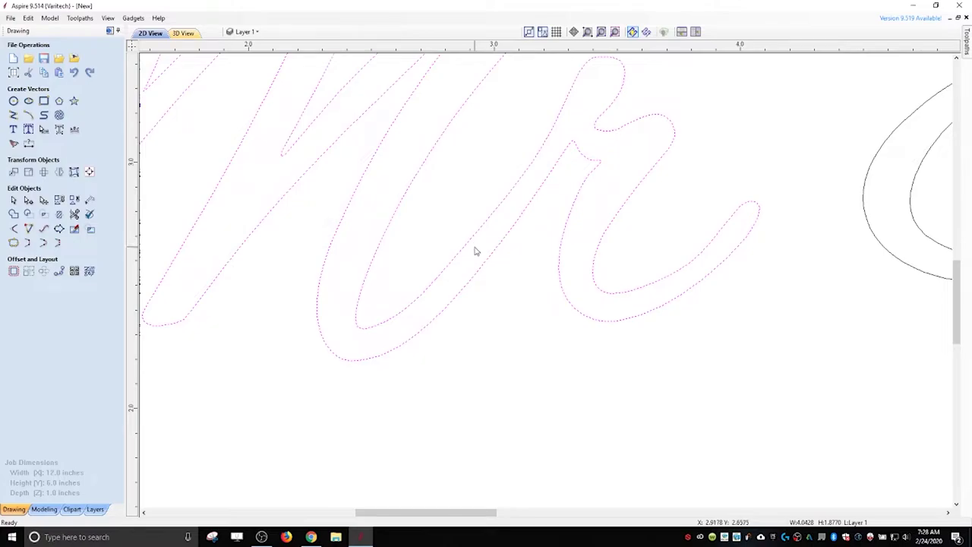
key(F6)
click(453, 253)
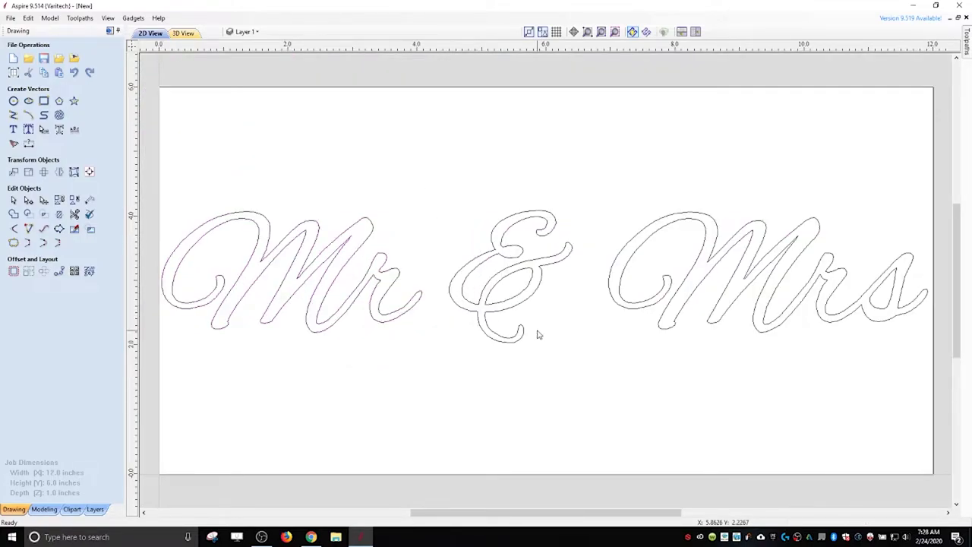
Step: Offset all the lettering outwards by 0.01 inches, deleting the original vectors and selecting the new ones
scroll(537, 334, down, 1)
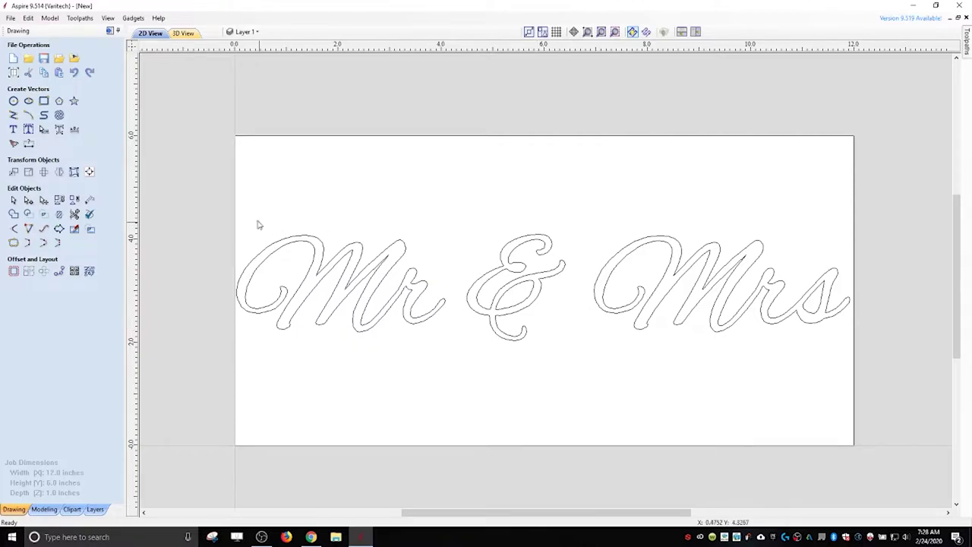
drag(212, 195, 882, 373)
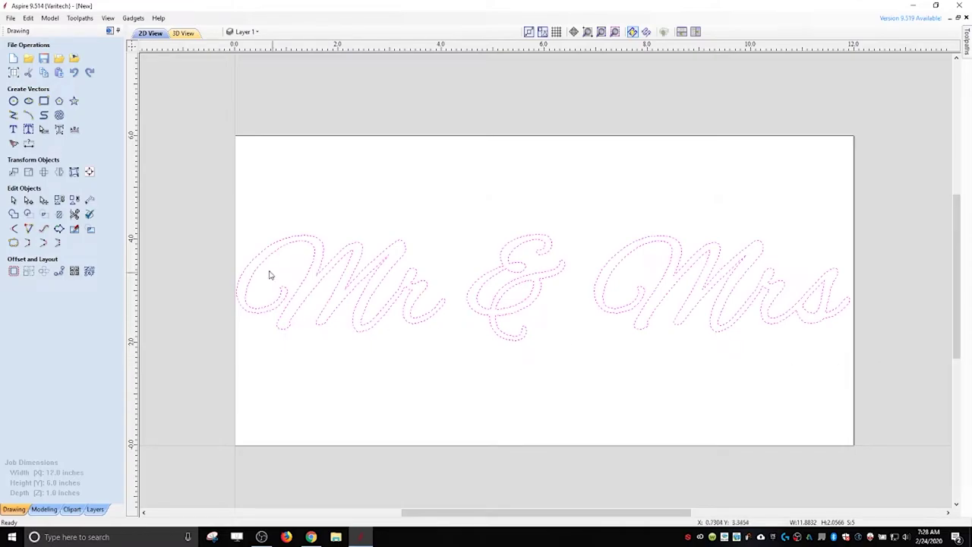
click(13, 272)
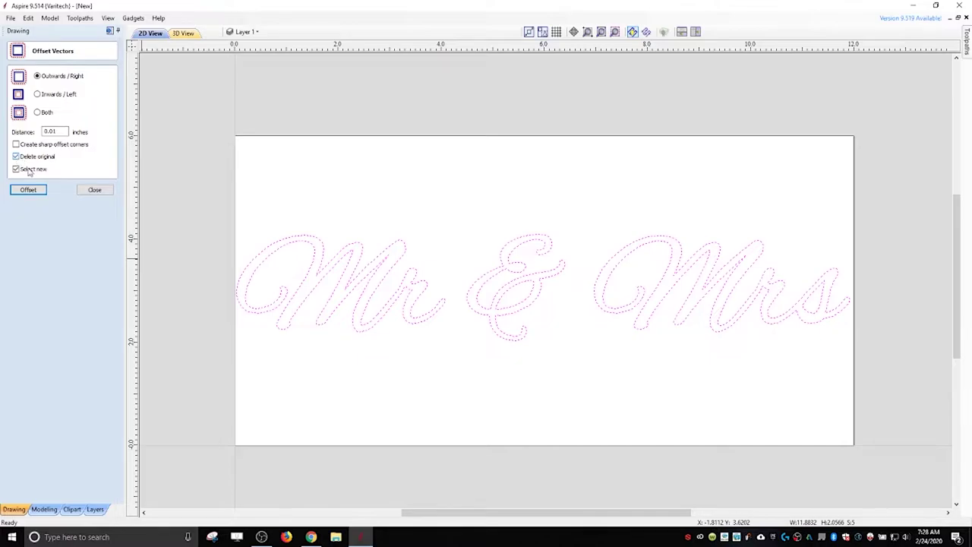
click(27, 190)
click(26, 190)
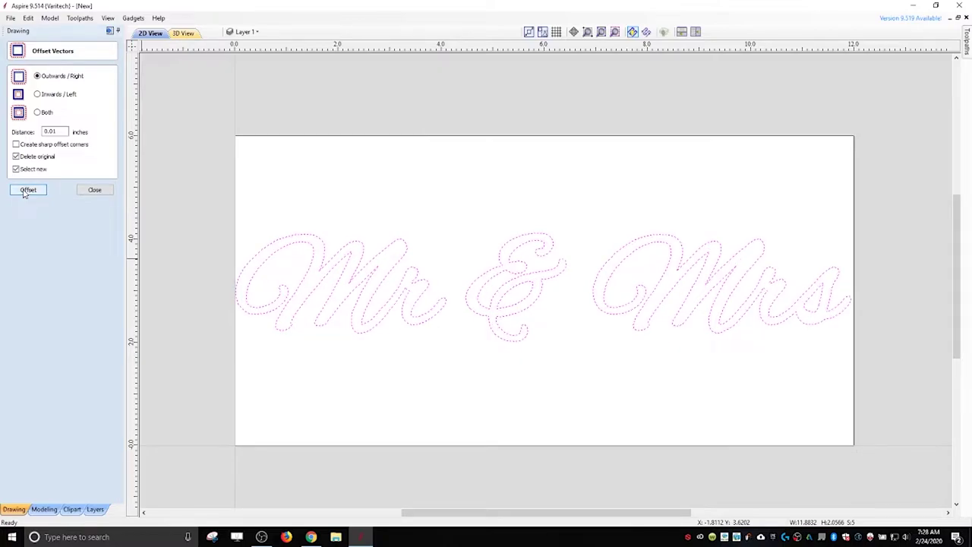
Step: Shift the ampersand and Mrs together left, closer to Mr
click(94, 190)
click(315, 303)
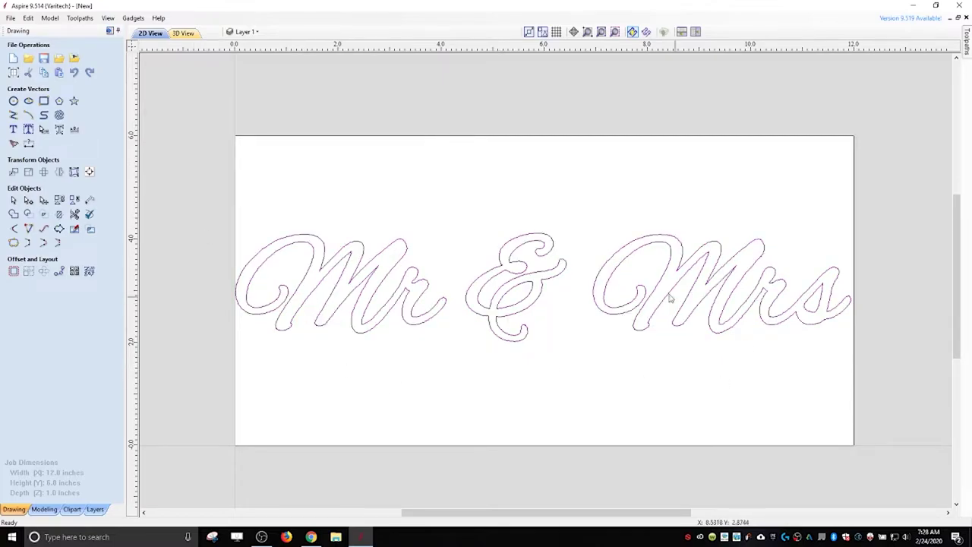
drag(461, 212, 905, 419)
key(Left)
key(Left)
key(Left)
key(Left)
key(Left)
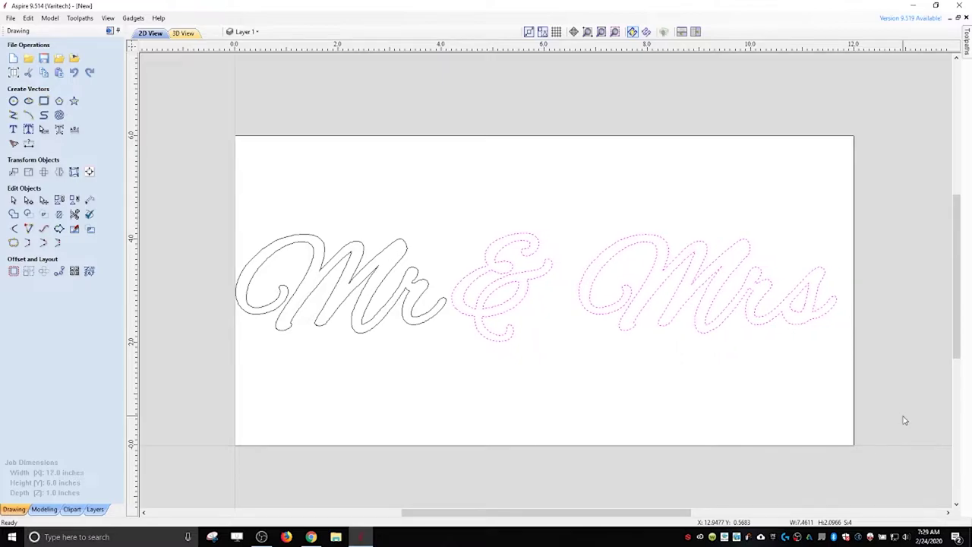
Step: Shift Mrs left on its own to close the gap to the ampersand
drag(572, 208, 873, 396)
click(802, 406)
drag(566, 205, 884, 387)
key(Left)
key(Left)
key(Left)
key(Left)
key(Left)
key(Left)
key(Left)
key(Left)
key(Left)
key(Left)
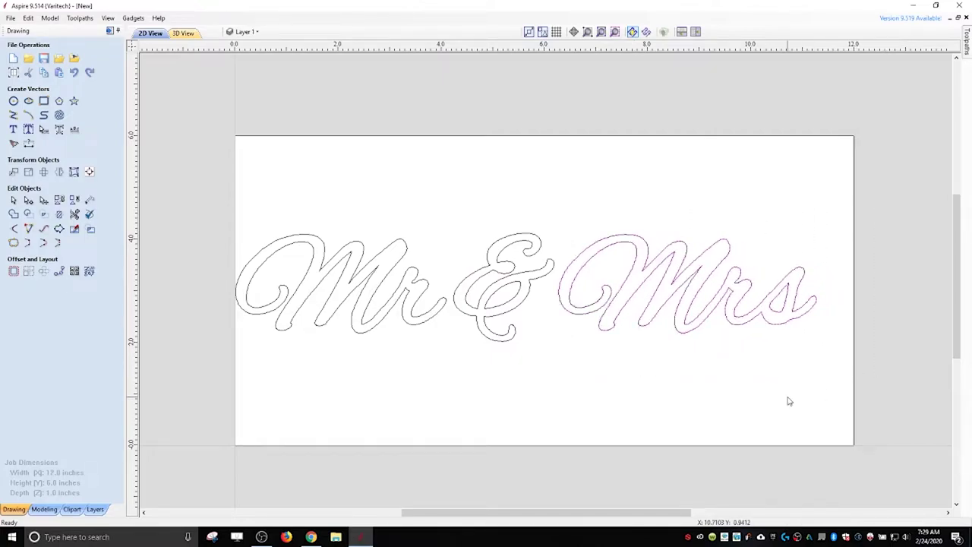
Step: Scale all the lettering up proportionally to about 11.86 inches wide and nudge it right so it fits inside the job
click(630, 406)
drag(227, 202, 848, 406)
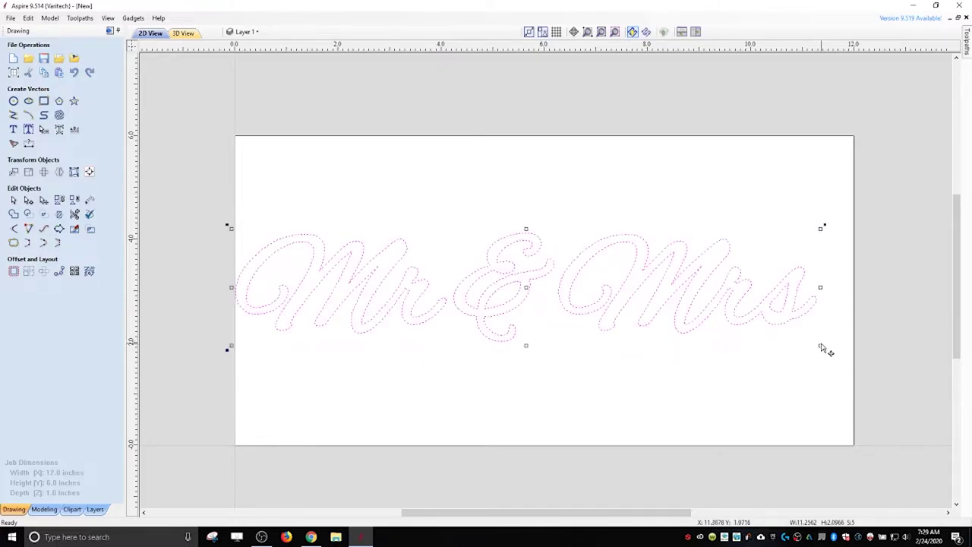
drag(821, 347, 826, 349)
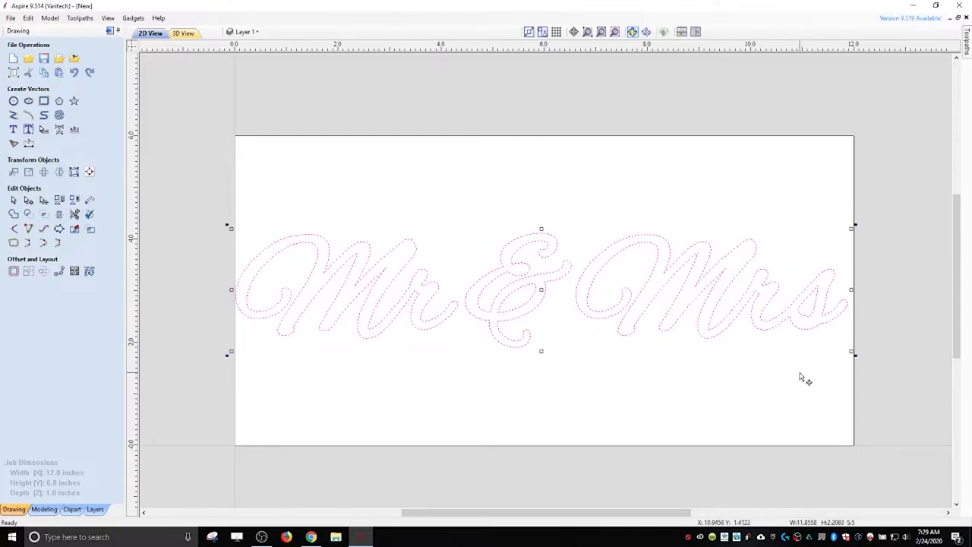
key(Right)
click(446, 377)
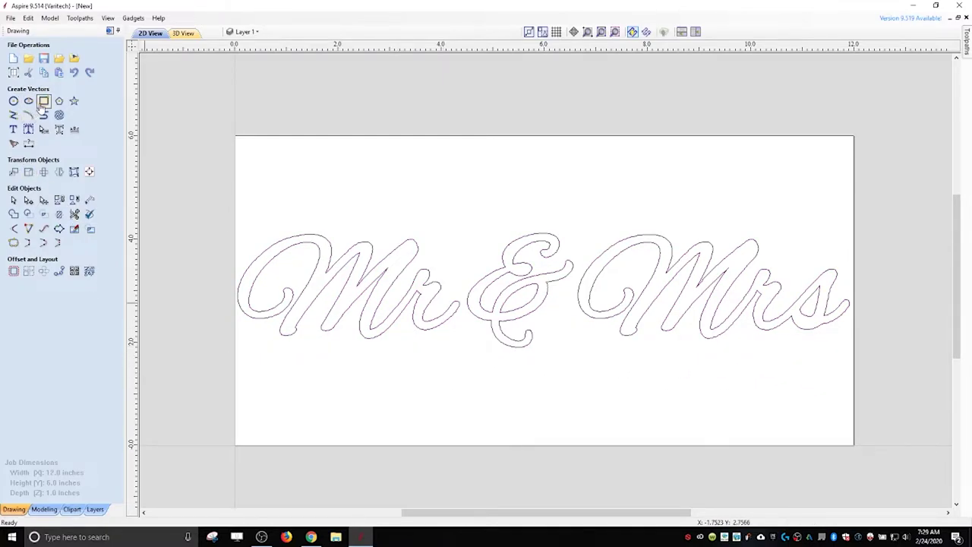
Step: Draw a square-cornered base bar about 11.8 by 0.45 inches beneath the lettering and nudge it up to overlap the letter bottoms
click(43, 103)
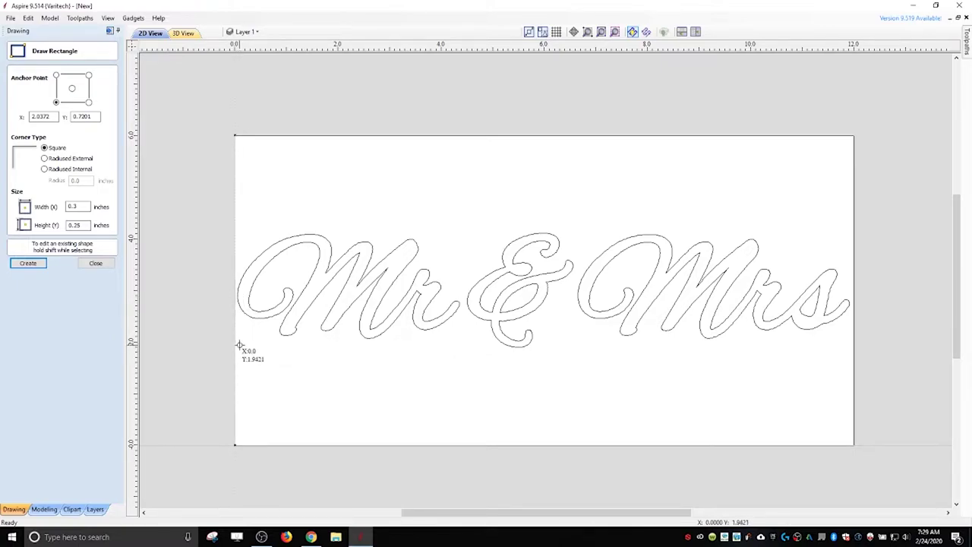
click(240, 333)
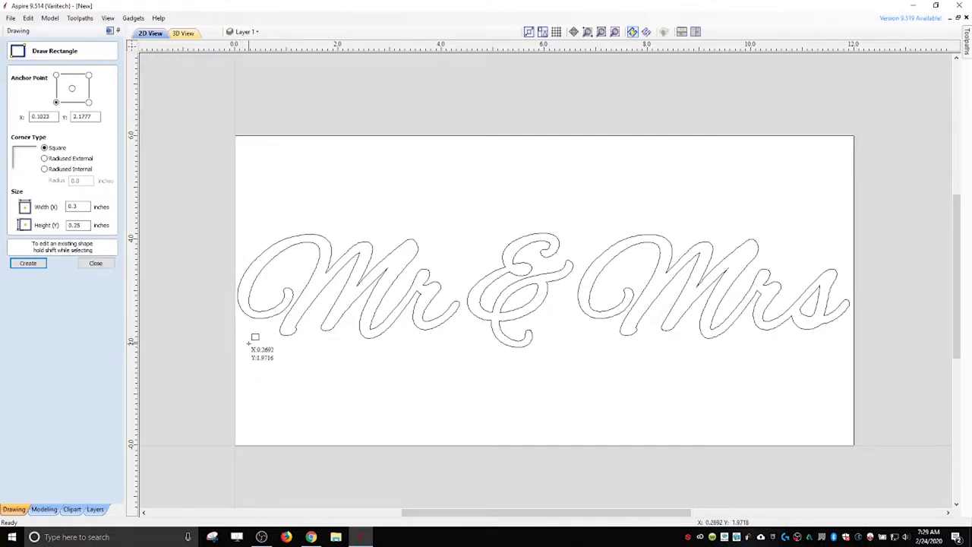
drag(240, 333, 847, 355)
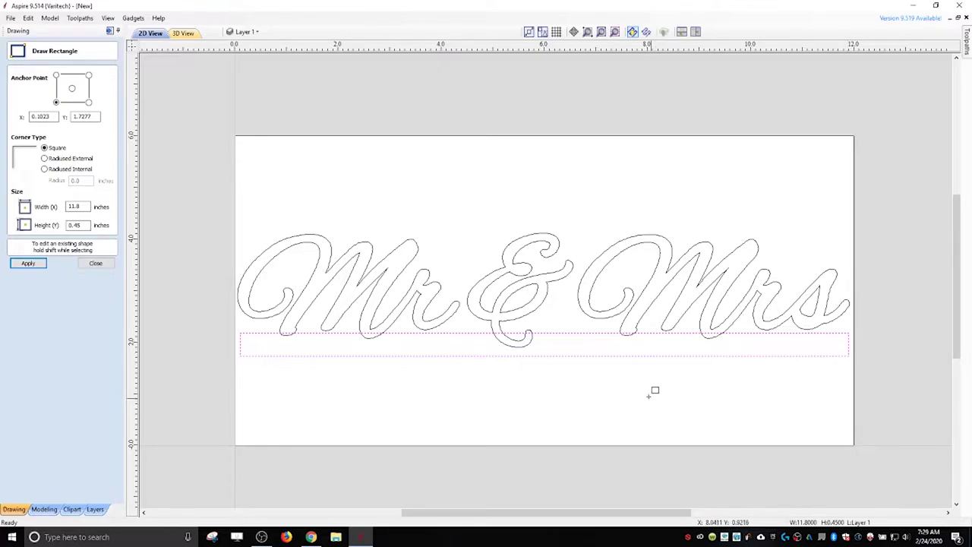
click(96, 264)
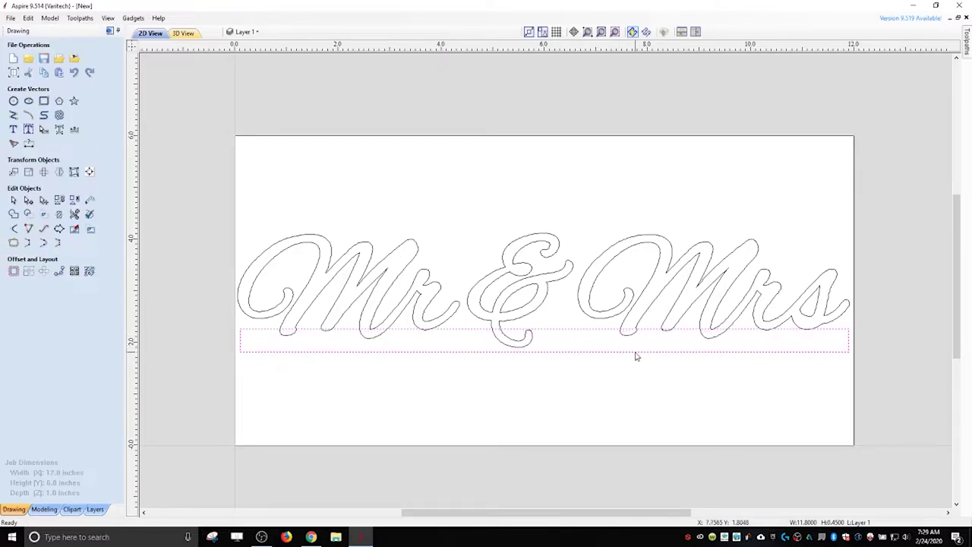
key(Down)
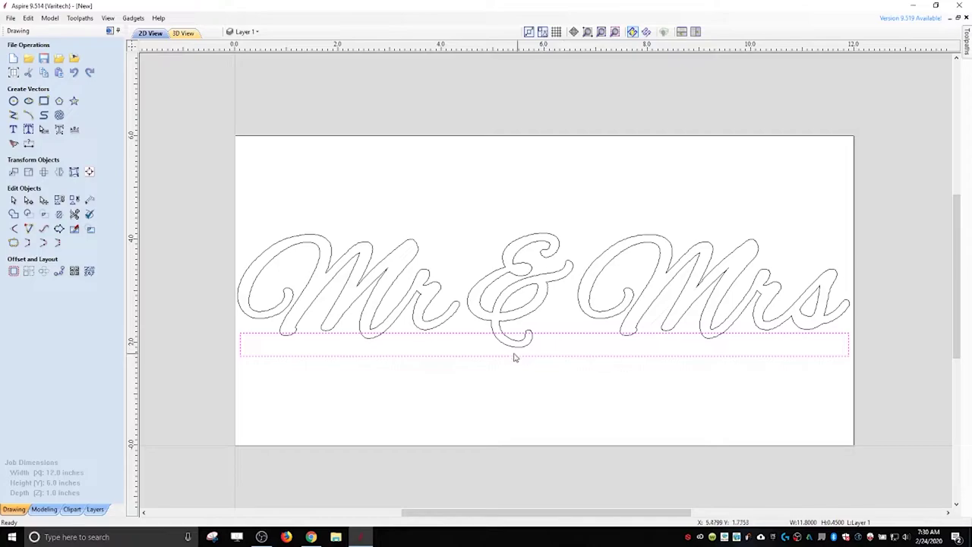
key(Up)
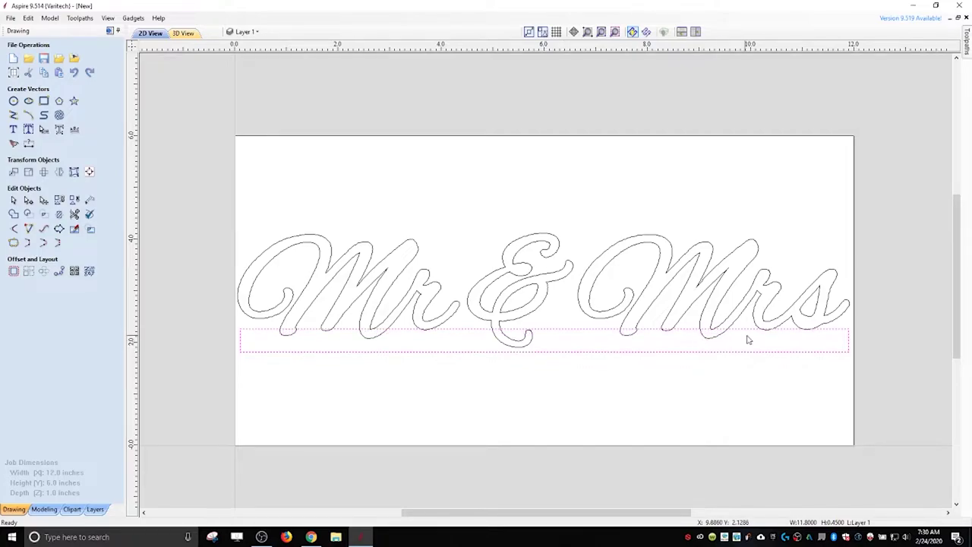
key(Escape)
Step: Nudge Mr slightly up and lower the ampersand so its tail crosses the bar's lower edge
click(386, 279)
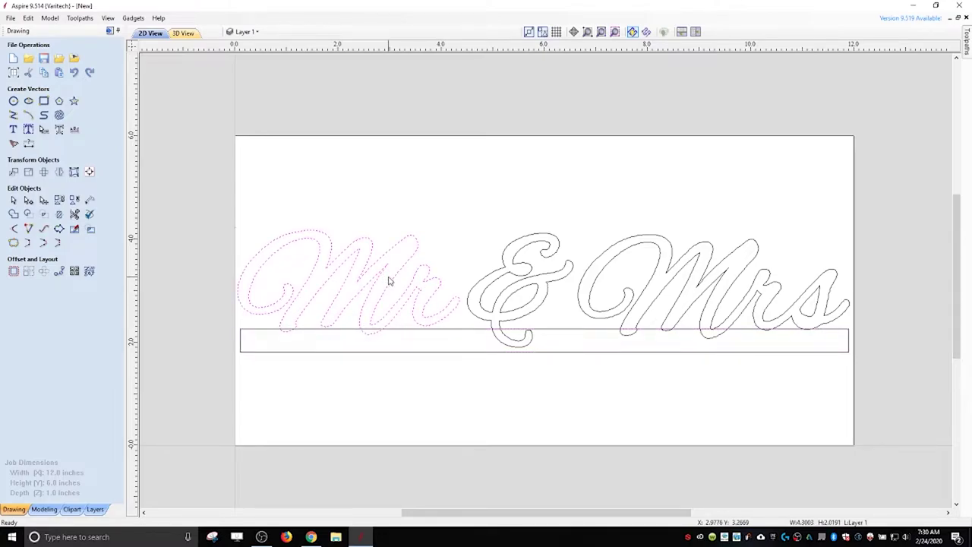
shift+click(521, 325)
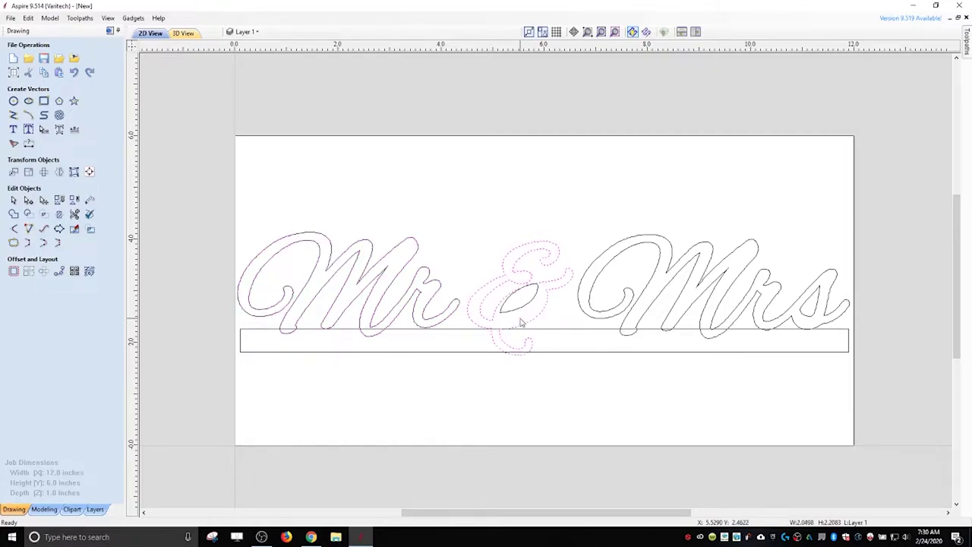
drag(526, 322, 525, 316)
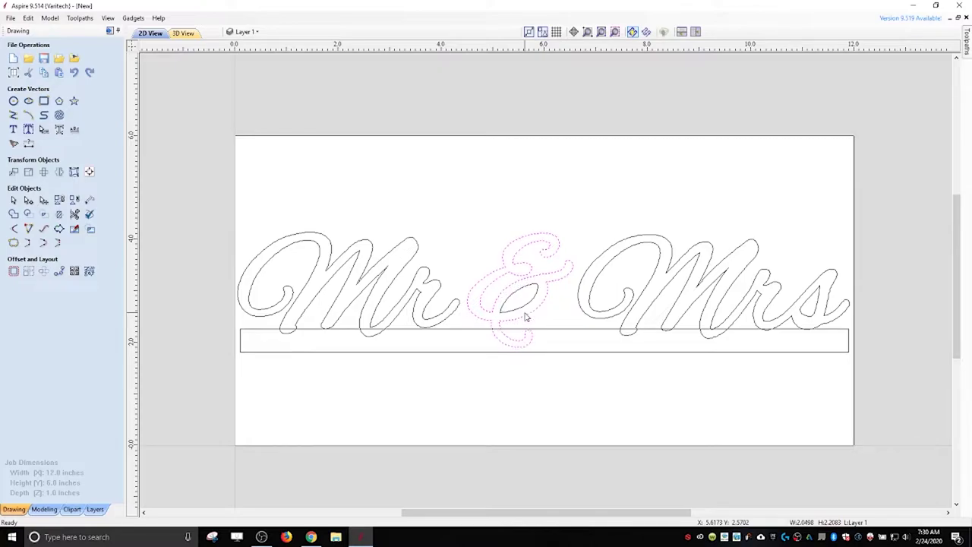
key(Down)
key(Down)
key(Down)
key(Down)
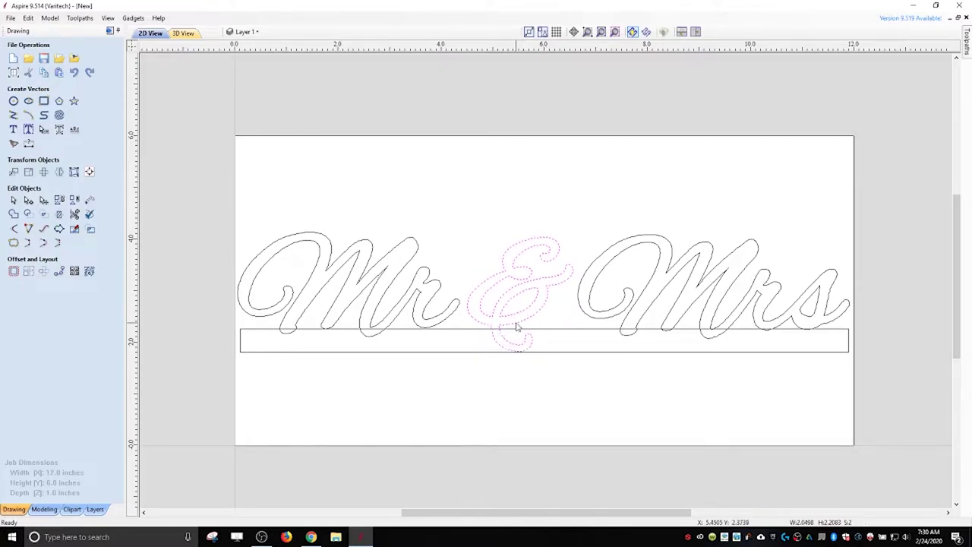
click(598, 389)
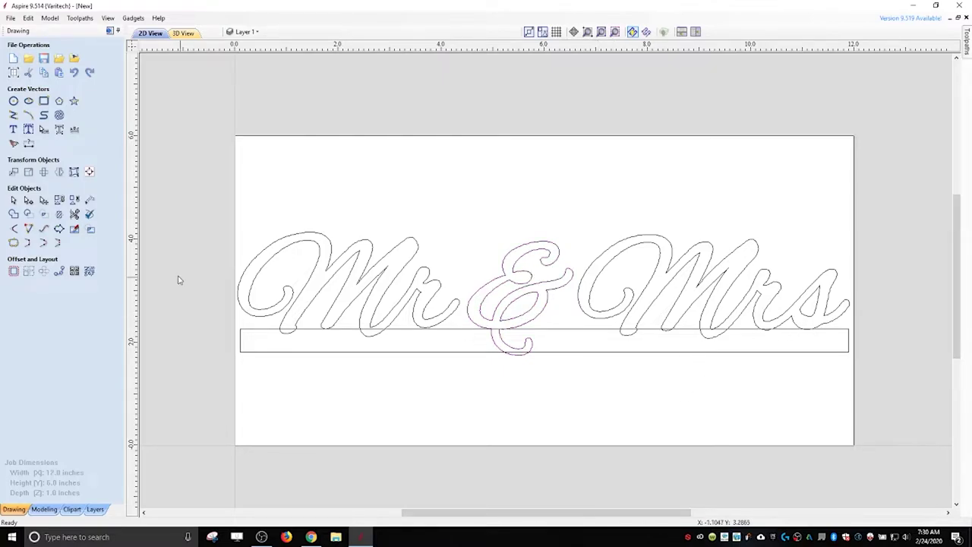
Step: Trim the overlaps between the bar's top edge and the first and last legs of the M in Mr
click(74, 214)
scroll(284, 353, up, 3)
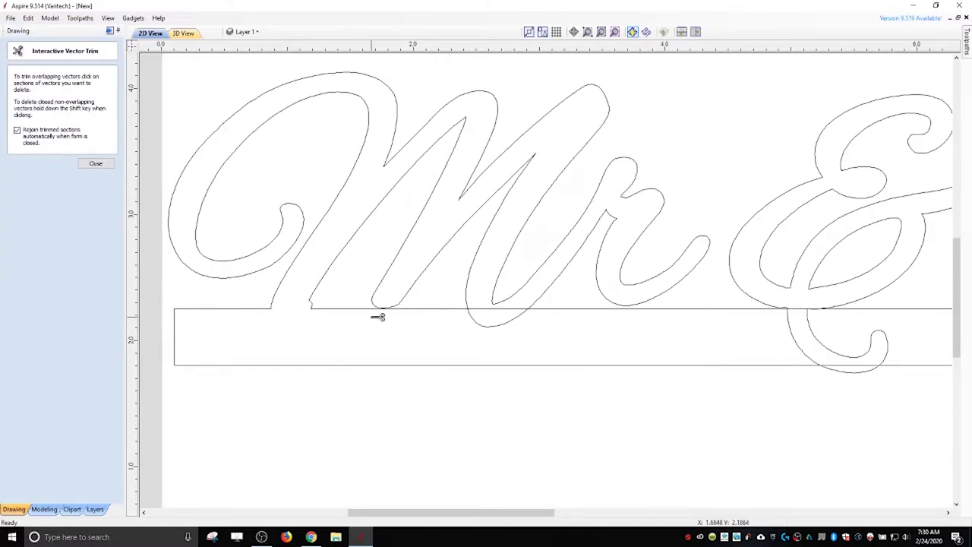
scroll(380, 314, up, 3)
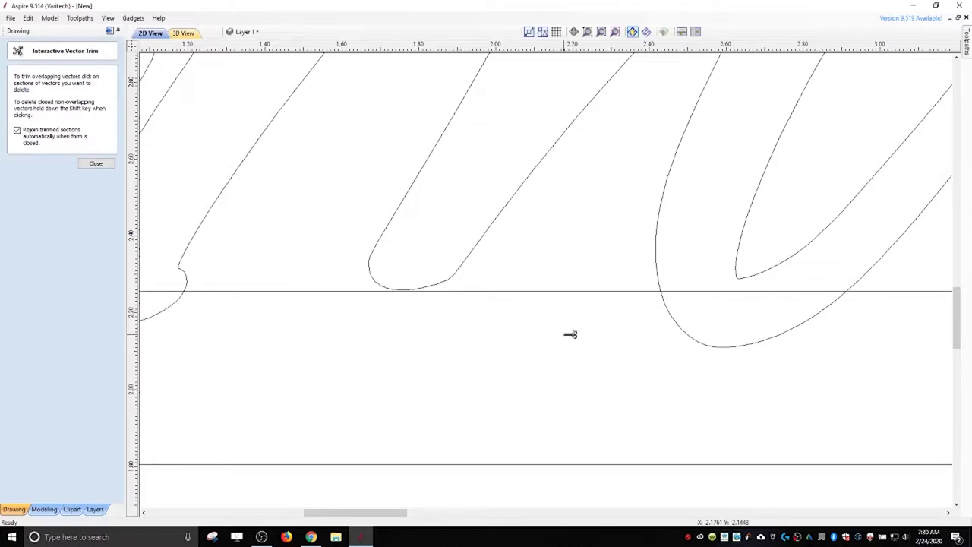
click(169, 291)
click(727, 291)
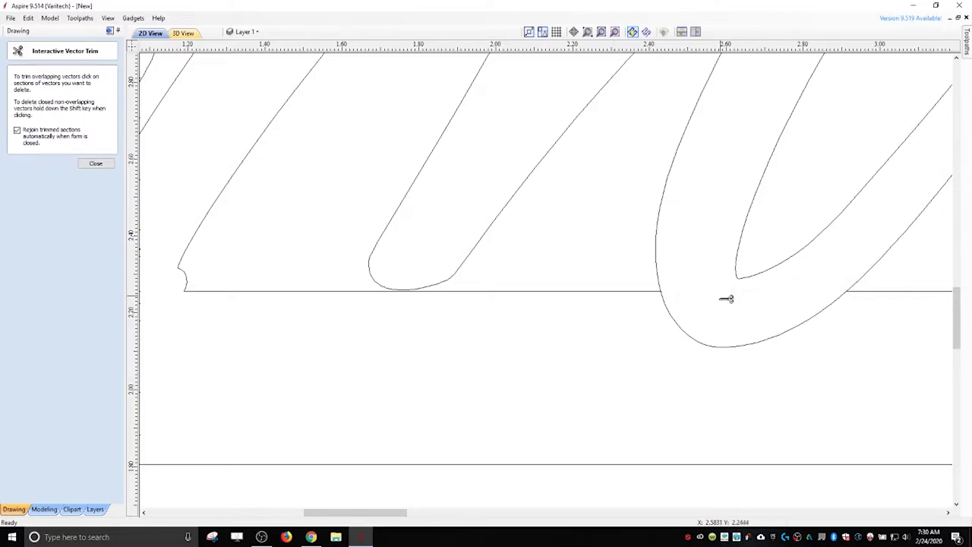
click(738, 346)
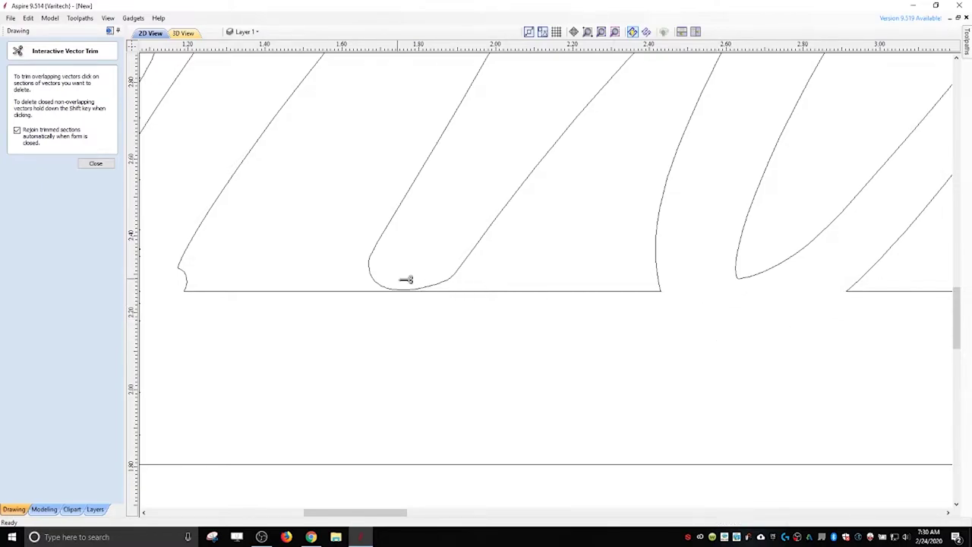
click(95, 164)
Step: Lower the bottom nodes of the middle leg of the M in Mr across the bar's top edge and trim the overlap
click(383, 242)
key(n)
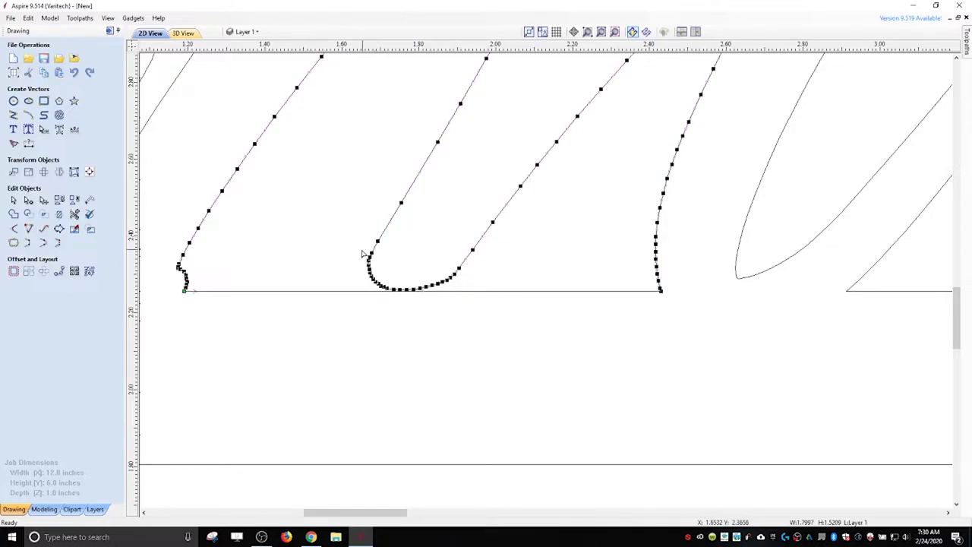
drag(348, 229, 509, 315)
key(s)
key(Left)
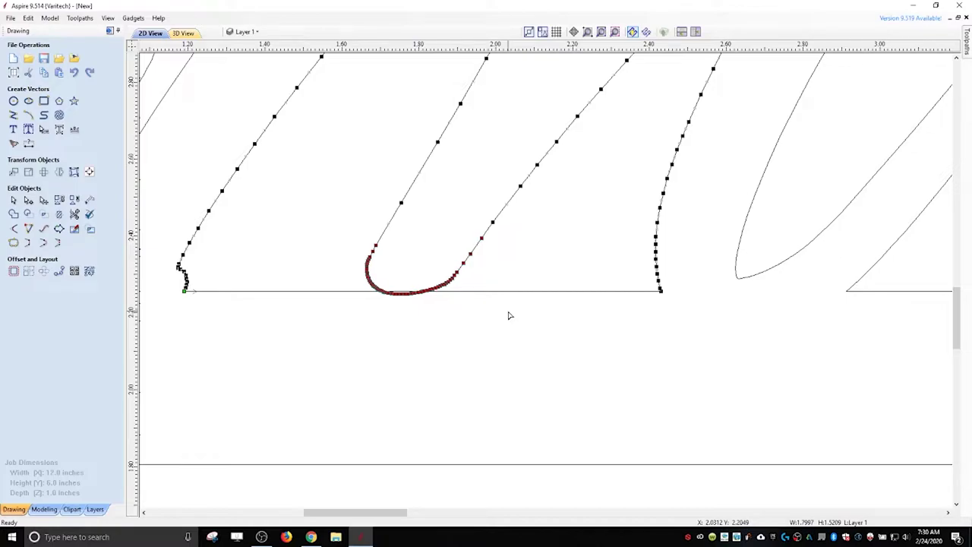
click(74, 214)
click(404, 291)
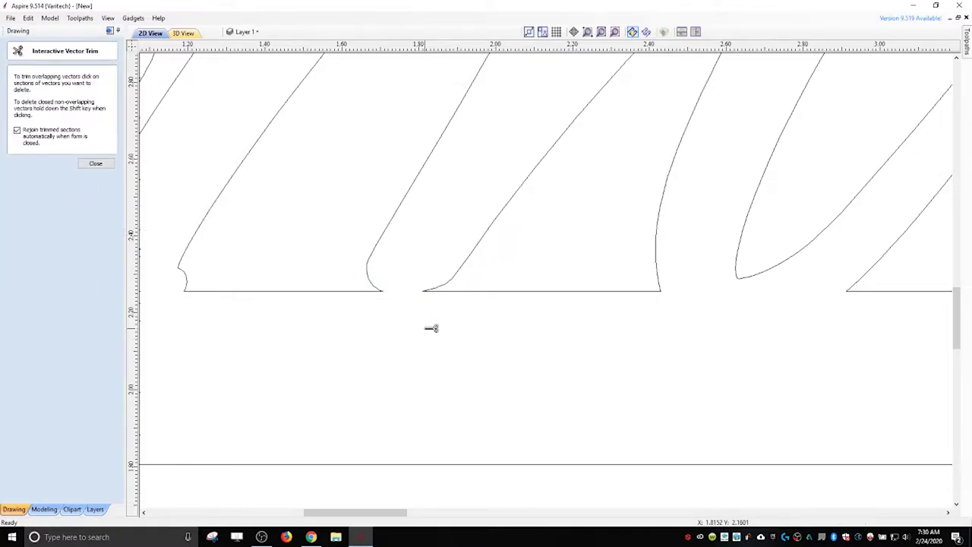
Step: Trim away the ampersand's tail below the bar's top edge and the bar segment crossing its stem
scroll(431, 328, down, 5)
scroll(366, 328, up, 2)
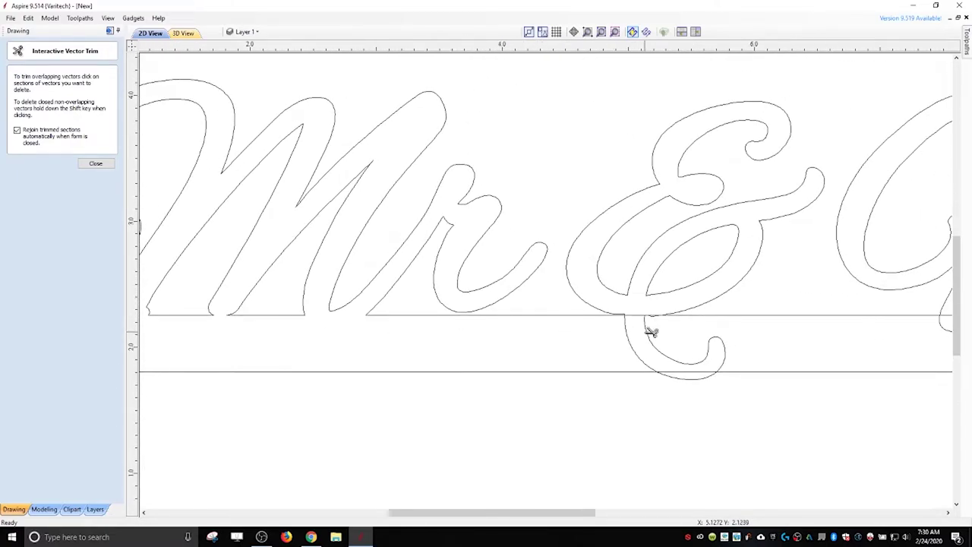
click(677, 352)
click(645, 352)
click(692, 382)
scroll(656, 325, up, 5)
click(599, 287)
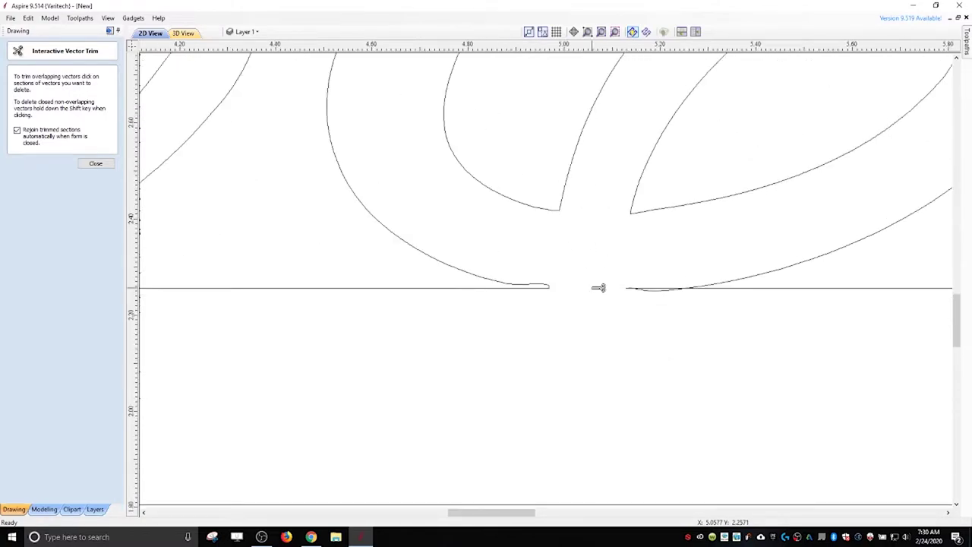
Step: Trim the overlap beside the ampersand's stem and delete the leftover fragments along the bar's top edge
click(655, 289)
click(655, 290)
click(95, 164)
drag(592, 271, 682, 332)
key(Delete)
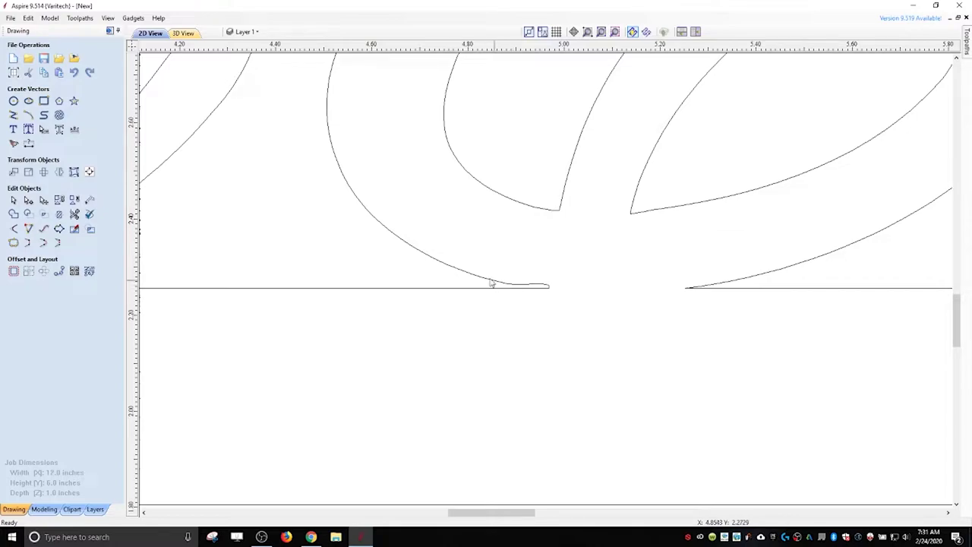
Step: Draw a 0.125 inch diameter circle near the narrow gap between the ampersand and the bar
drag(503, 287, 547, 289)
click(12, 101)
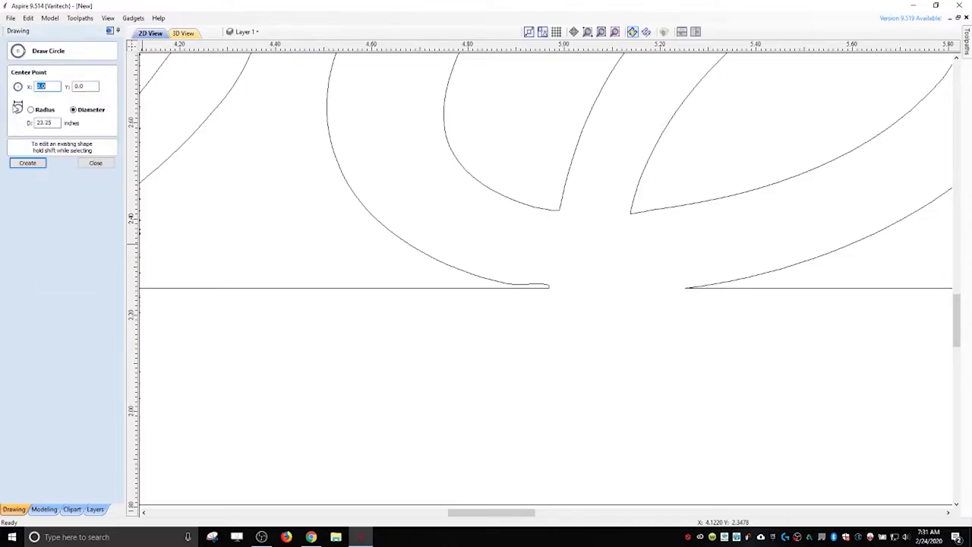
double_click(56, 124)
text(.1)
key(Tab)
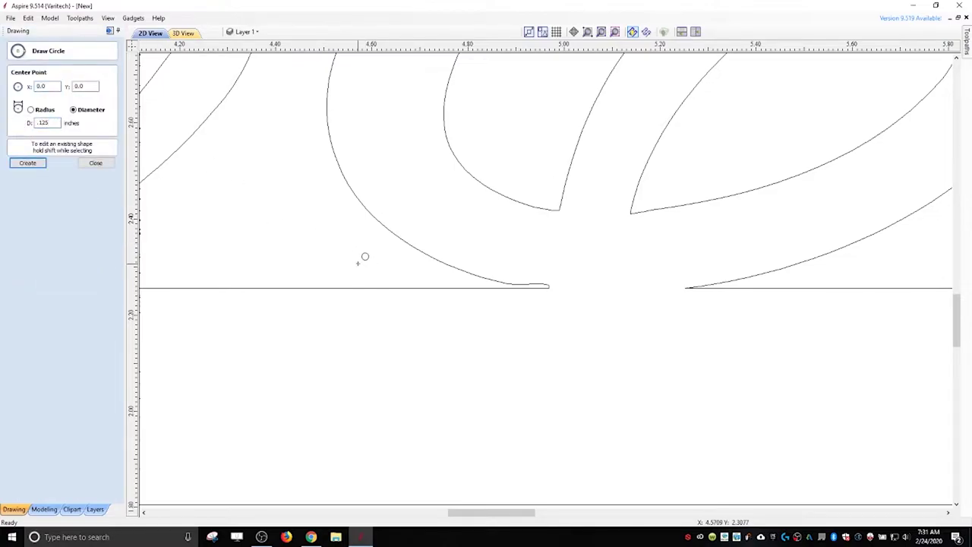
click(95, 162)
Step: Move the circle into the gap between the ampersand's curve and the bar to check the clearance, and delete it
key(Up)
key(Up)
key(Up)
key(Right)
key(Right)
key(Right)
key(Down)
key(Right)
key(Down)
key(Right)
key(Down)
key(Right)
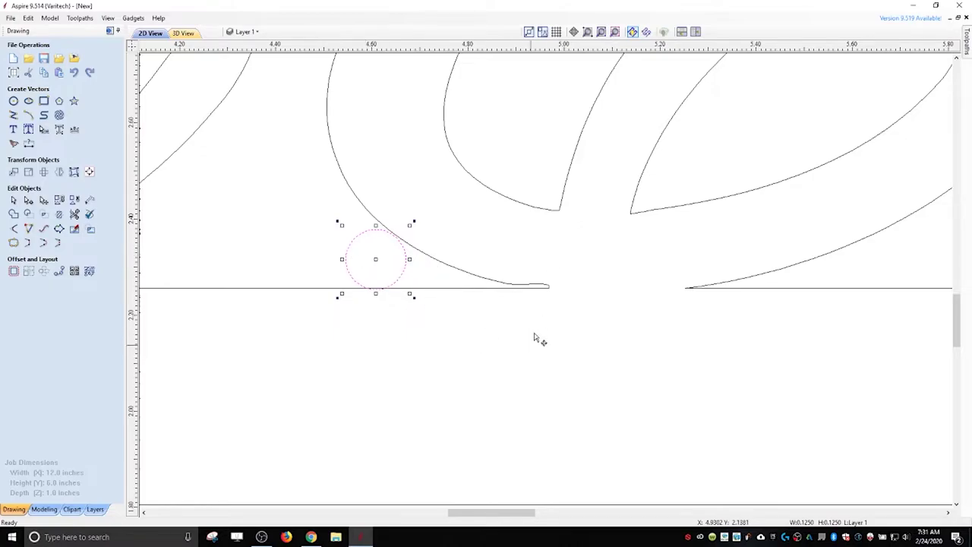
key(Delete)
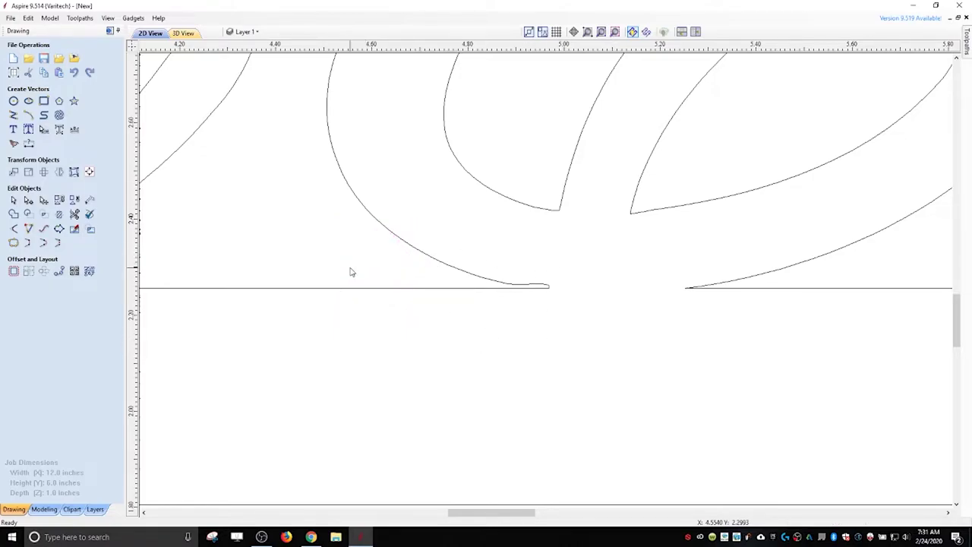
Step: Trim the overlaps between the bar's top edge and the first two legs of the M in Mrs
scroll(351, 272, down, 5)
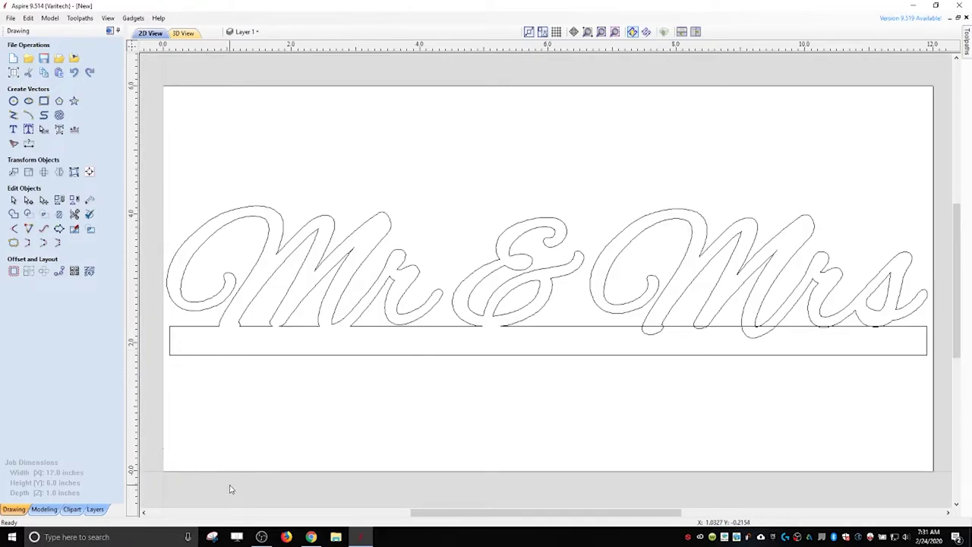
click(74, 215)
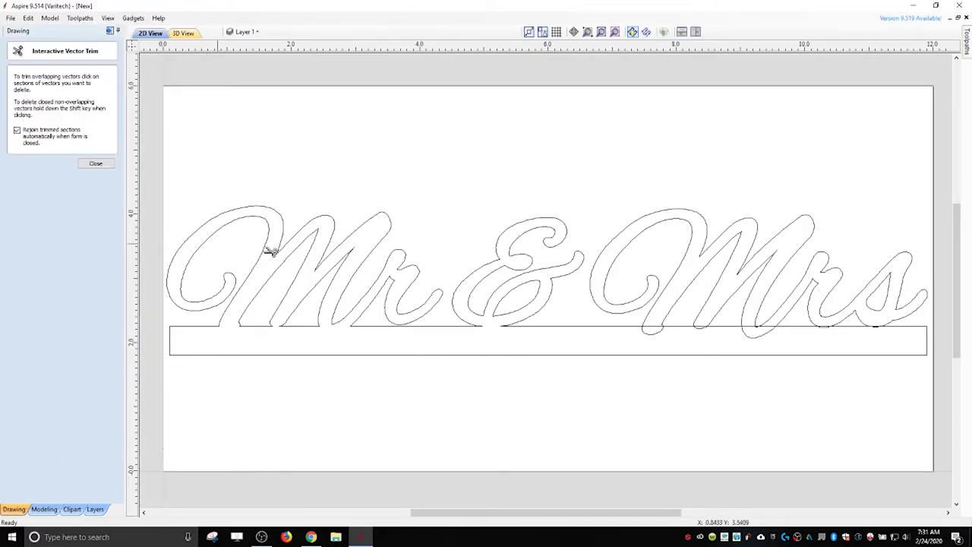
scroll(708, 326, up, 3)
click(563, 328)
click(559, 351)
click(713, 329)
click(711, 327)
Step: Trim the overlaps between the bar's top edge and the M's last leg, the r and the s in Mrs
middle_drag(848, 352, 495, 352)
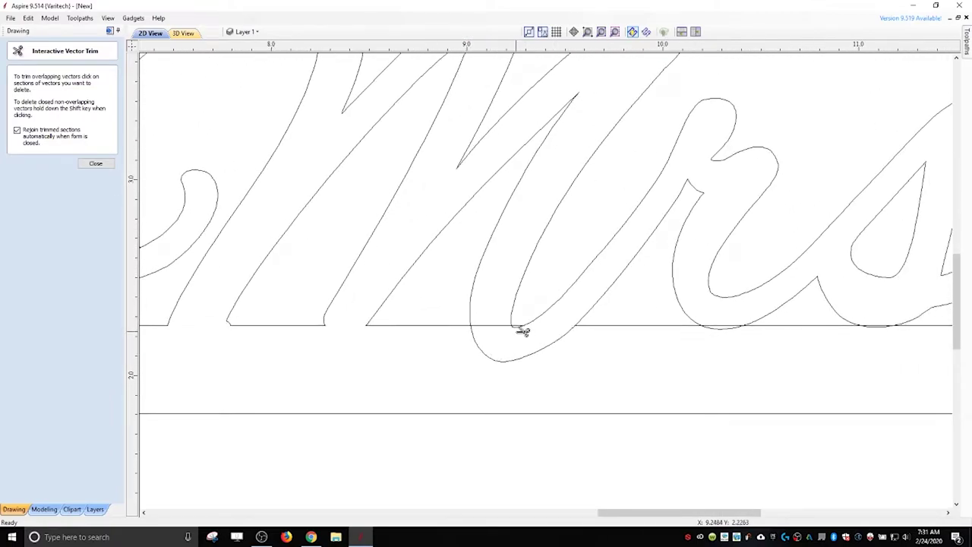
click(504, 335)
click(508, 360)
middle_drag(693, 359, 427, 365)
click(462, 331)
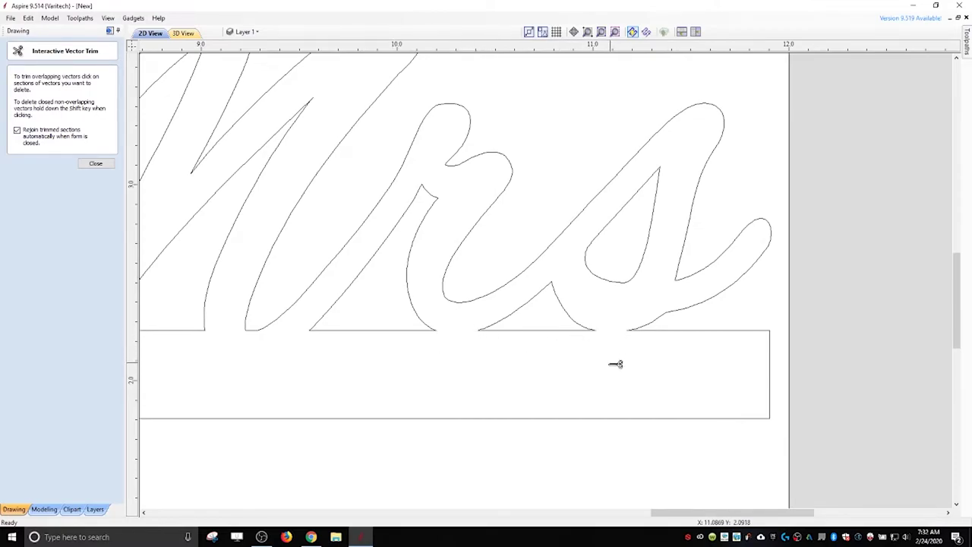
Step: Finish trimming and select the merged outline of the lettering and bar to check that it is joined
key(z)
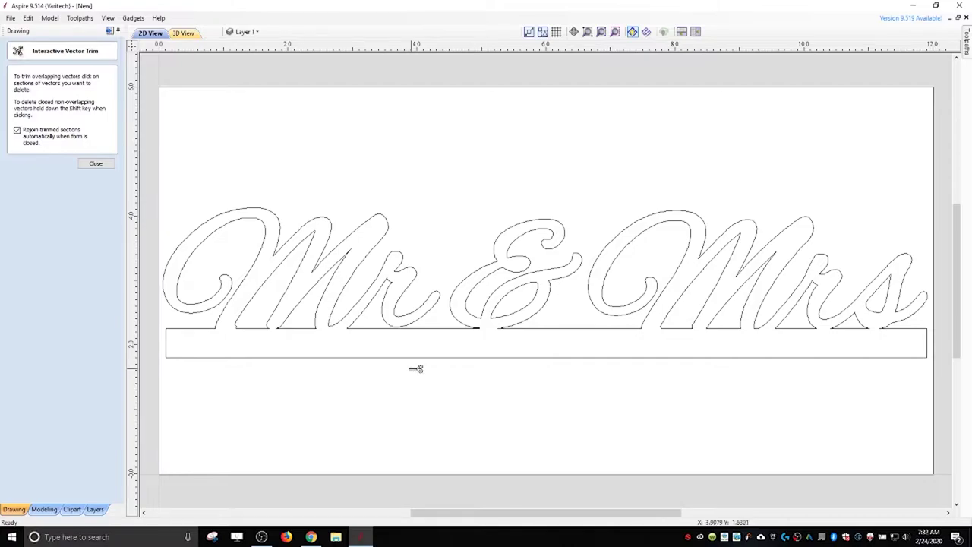
click(96, 164)
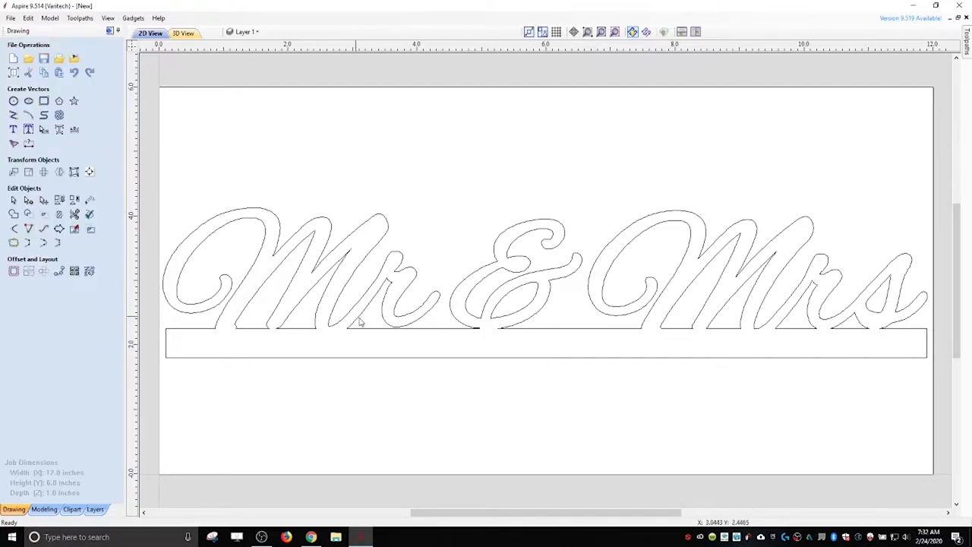
click(392, 332)
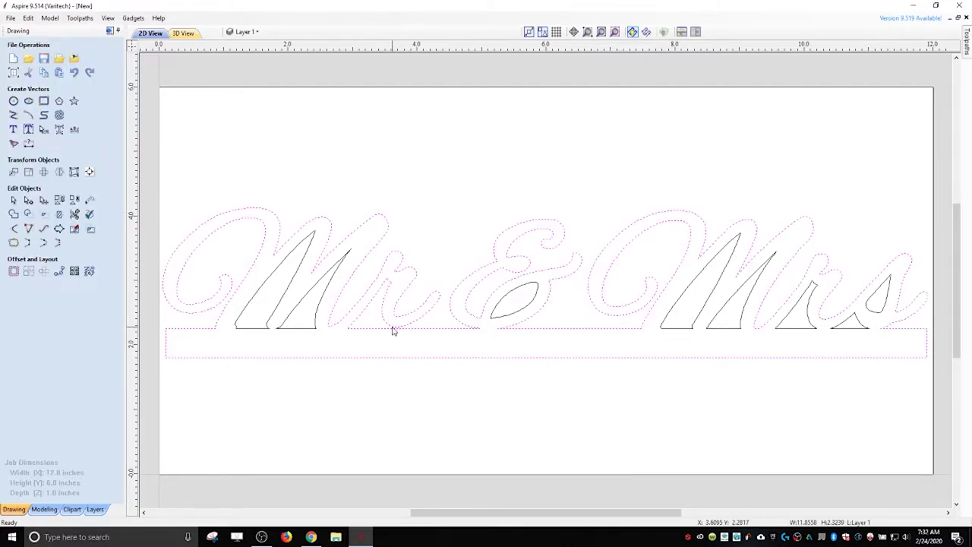
Step: Try to lower the bottom nodes of the r in Mr onto the bar's top edge
scroll(393, 331, up, 2)
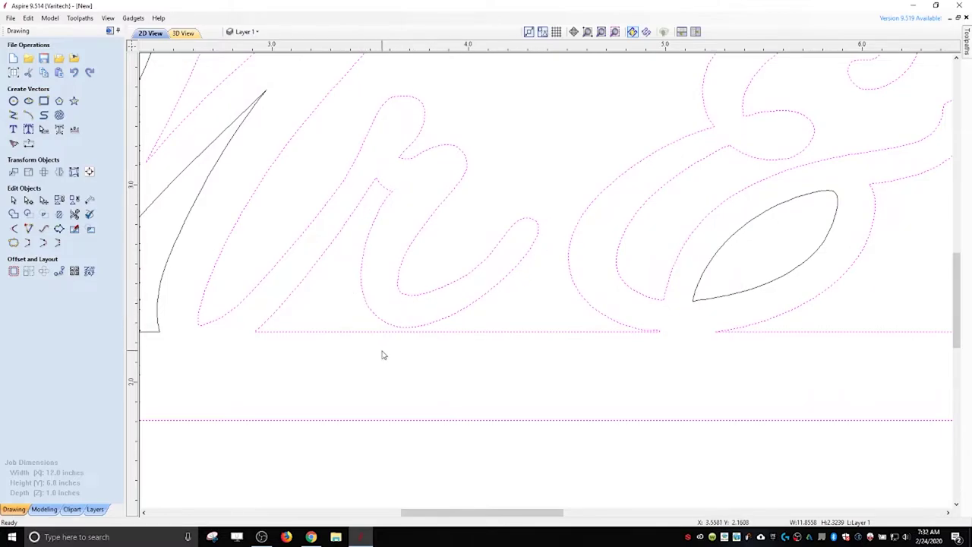
scroll(383, 355, up, 2)
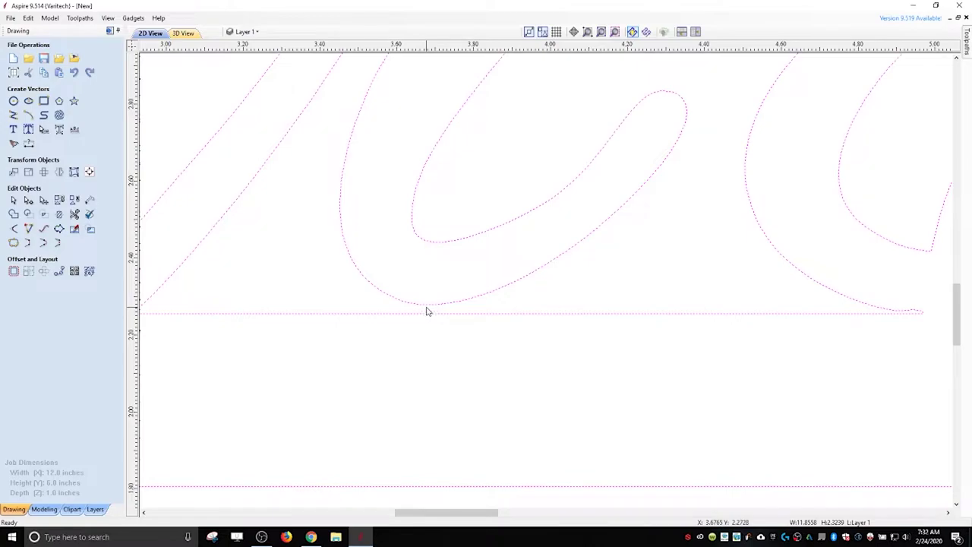
key(n)
drag(321, 261, 703, 359)
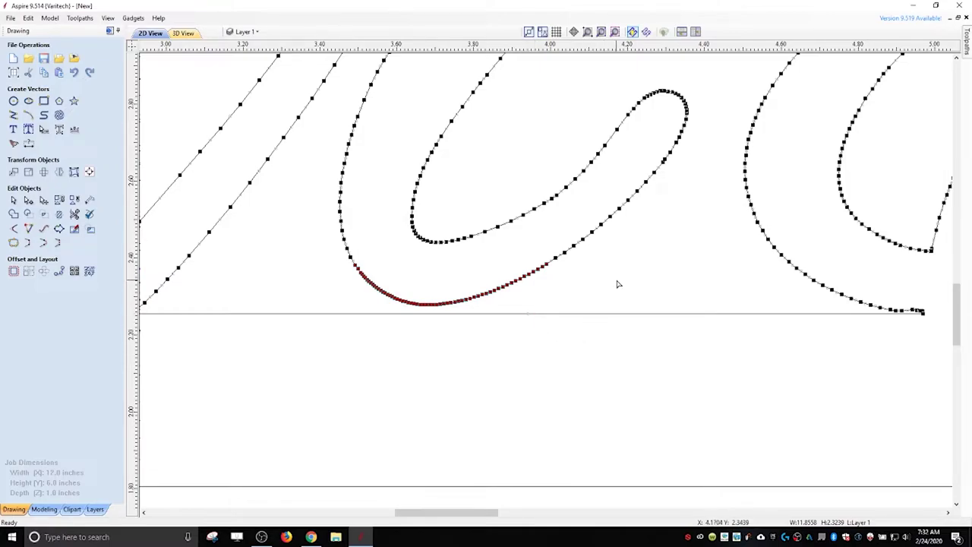
key(Down)
key(Down)
key(Down)
key(Down)
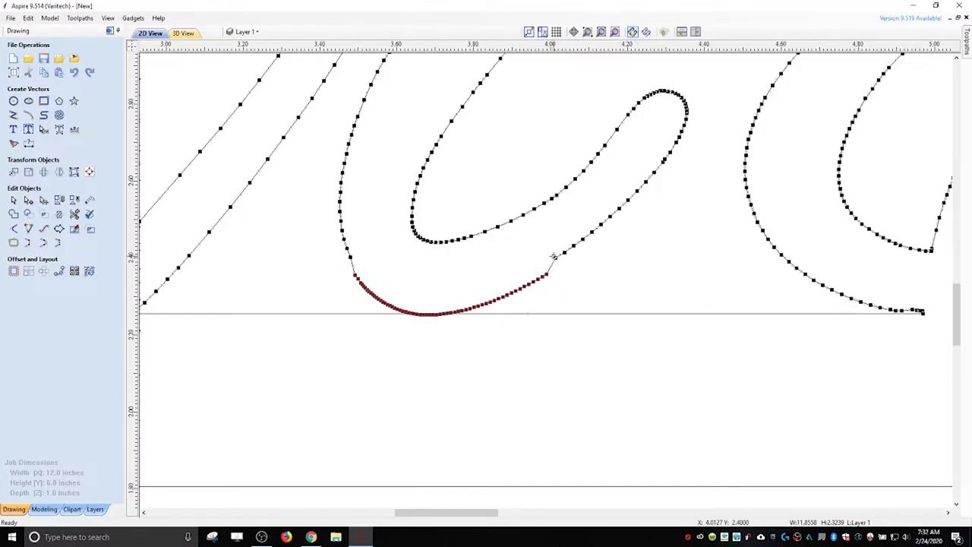
Step: Check the nodes where the r's shifted section meets its tail, undo the shift and leave node editing
click(557, 258)
click(556, 260)
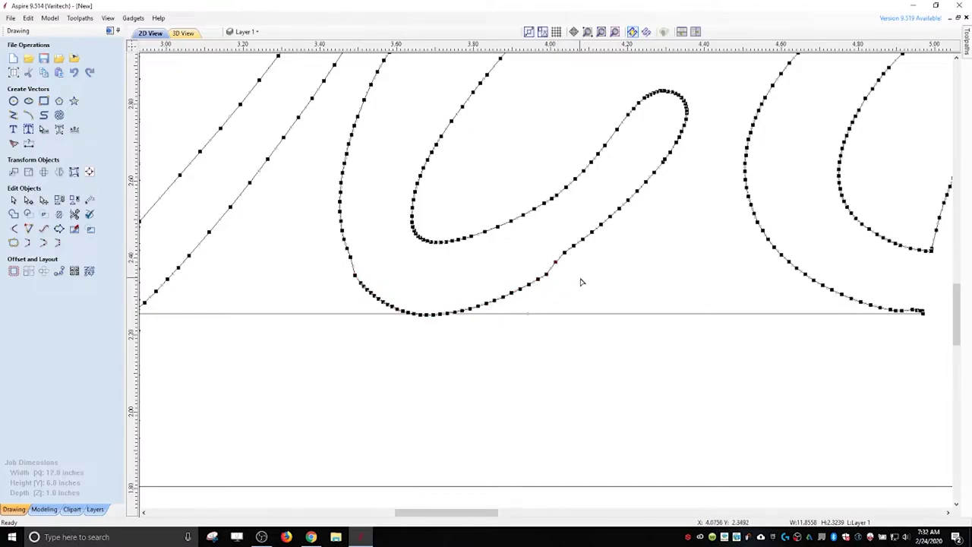
click(563, 254)
key(ctrl+z)
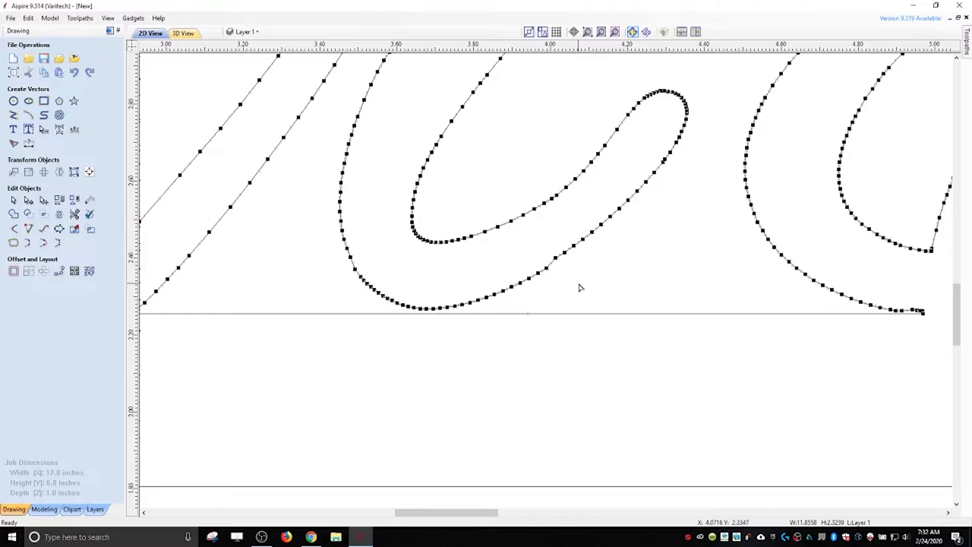
key(Escape)
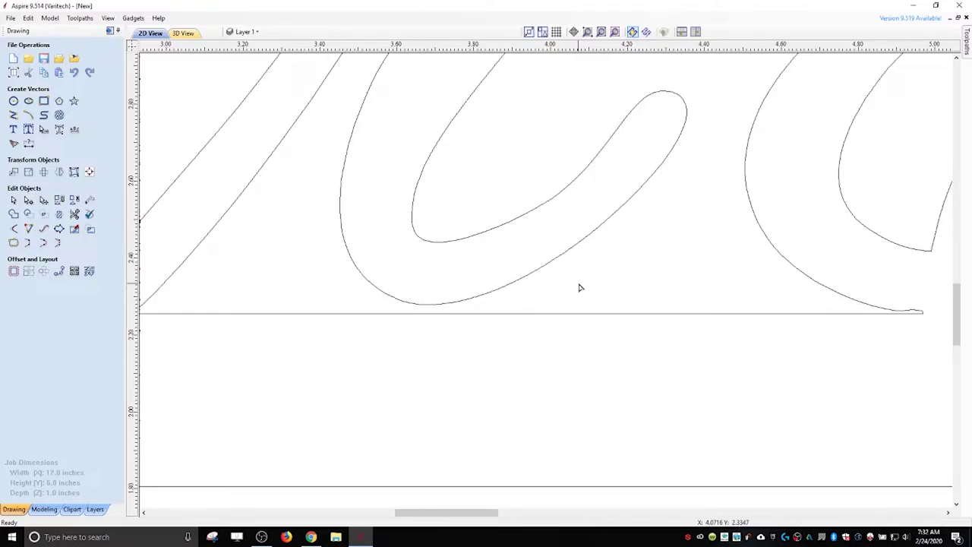
Step: Try to shift a larger node section of the r's lower curve and tail toward the bar, and undo it
click(517, 286)
scroll(519, 288, down, 1)
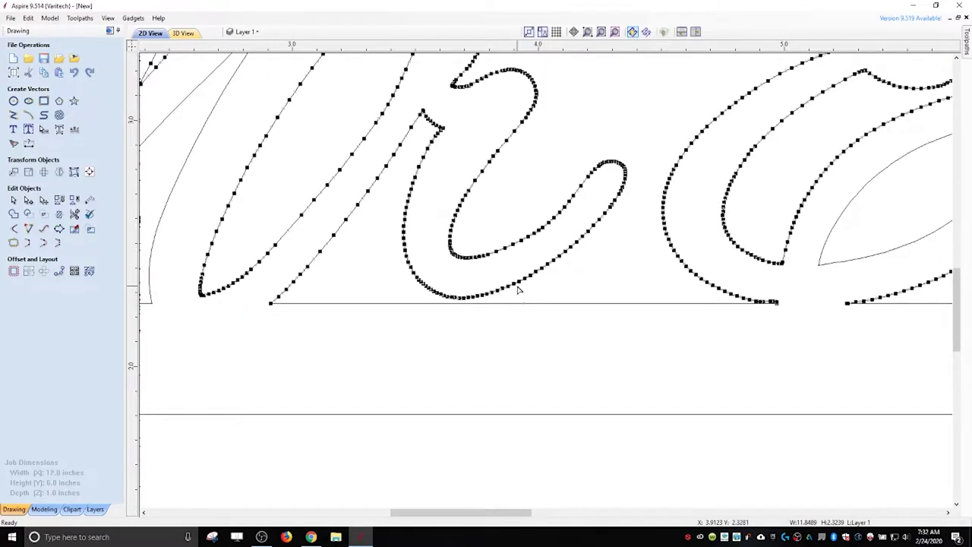
drag(408, 158, 643, 305)
key(Down)
key(Down)
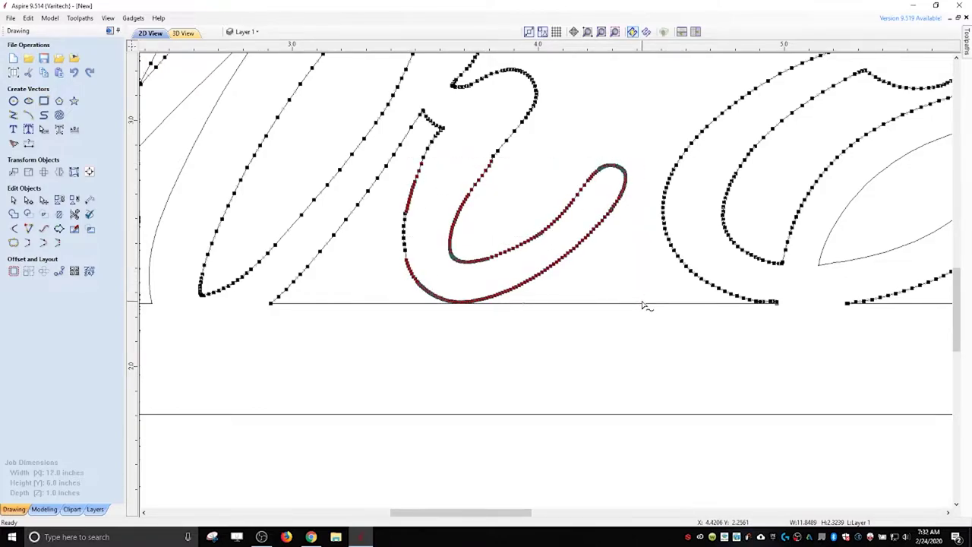
key(Left)
key(Down)
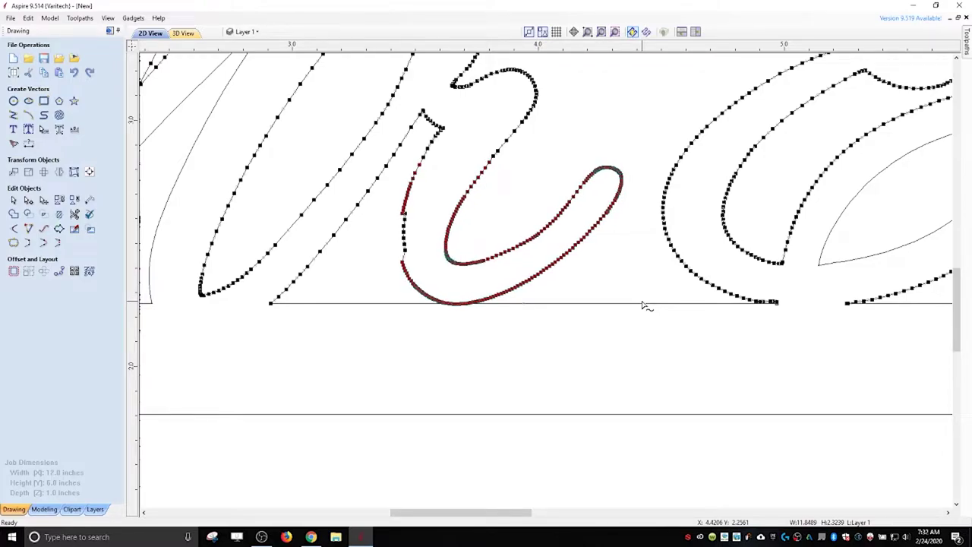
key(Escape)
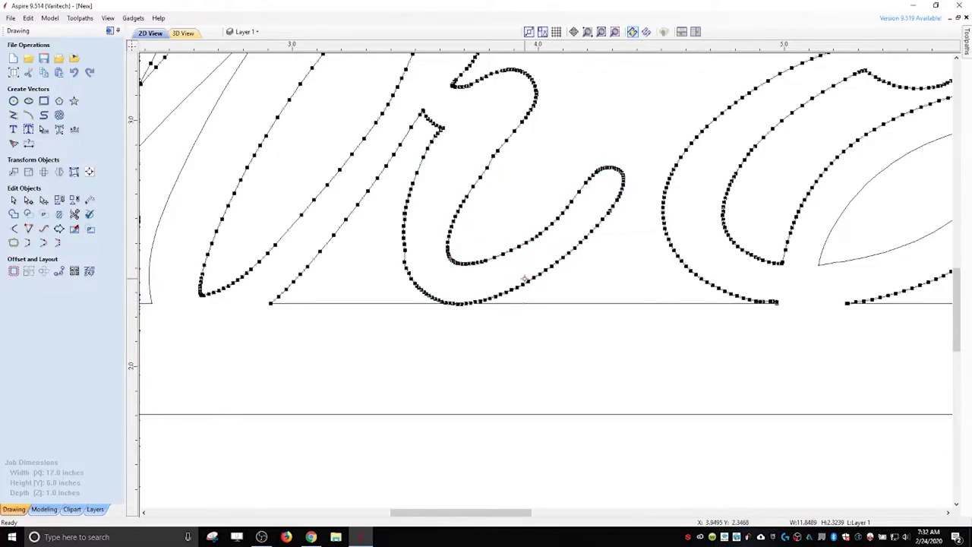
key(ctrl+z)
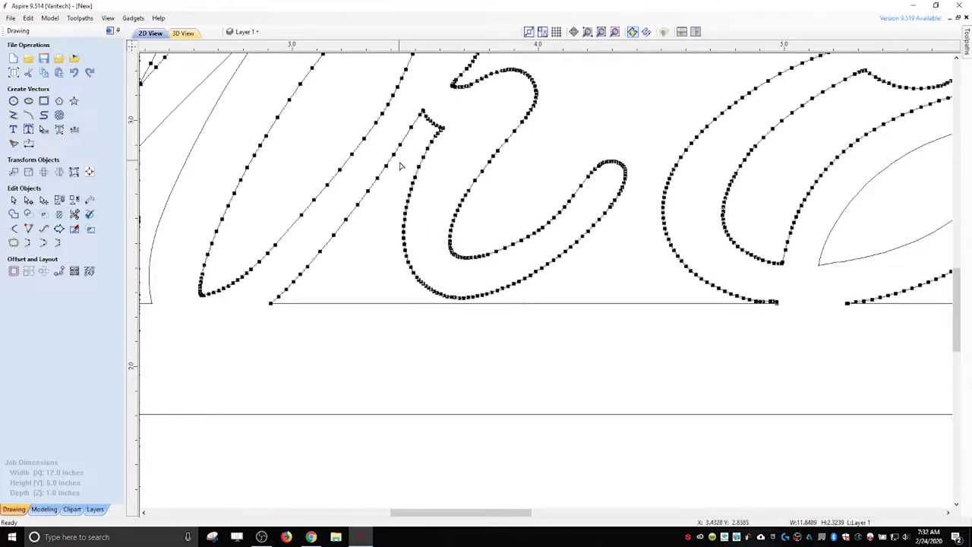
Step: Lower all nodes of the lower curve and tail of the r in Mr until they overlap the bar's top edge
drag(395, 184, 638, 304)
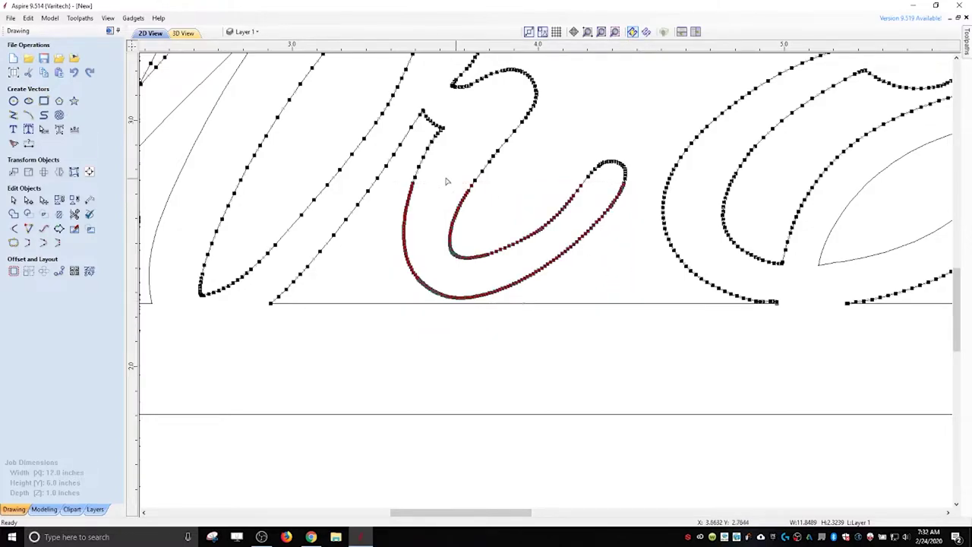
drag(579, 142, 640, 184)
scroll(614, 186, up, 2)
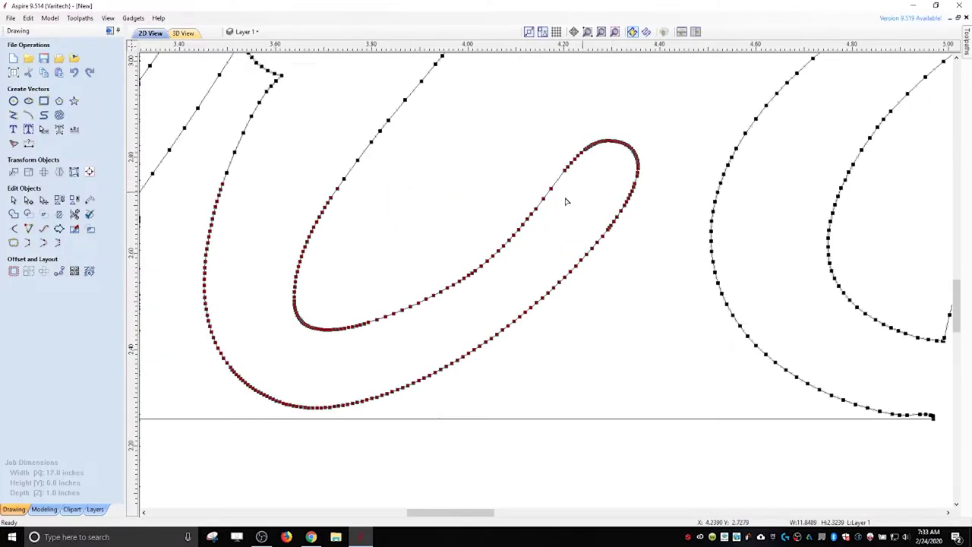
scroll(372, 242, down, 3)
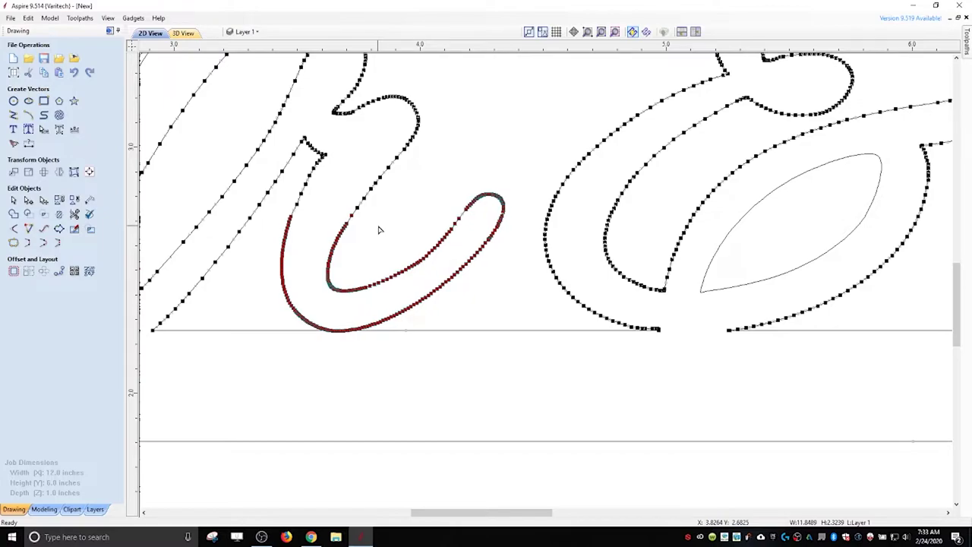
key(Escape)
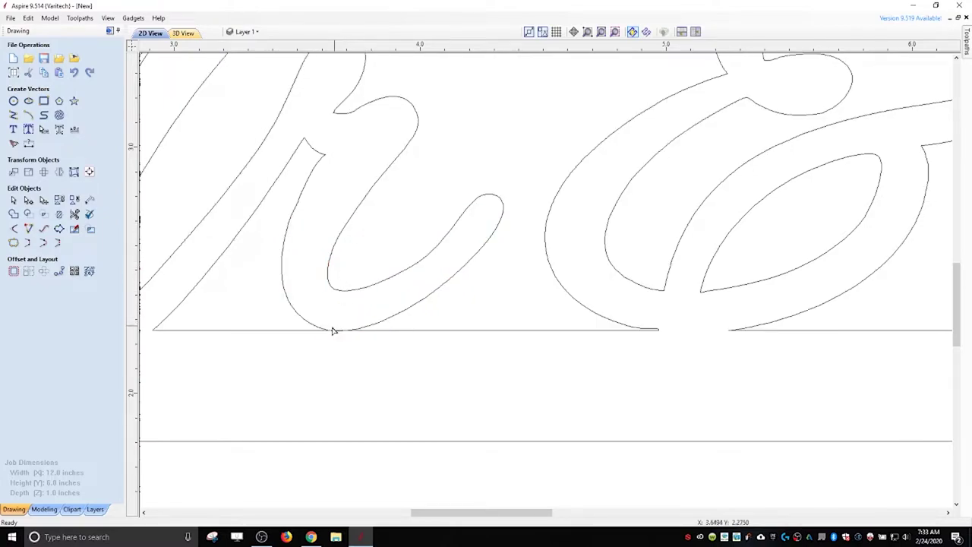
Step: Trim the overlap between the r in Mr and the bar's top edge, and finish trimming
click(75, 214)
scroll(278, 352, up, 3)
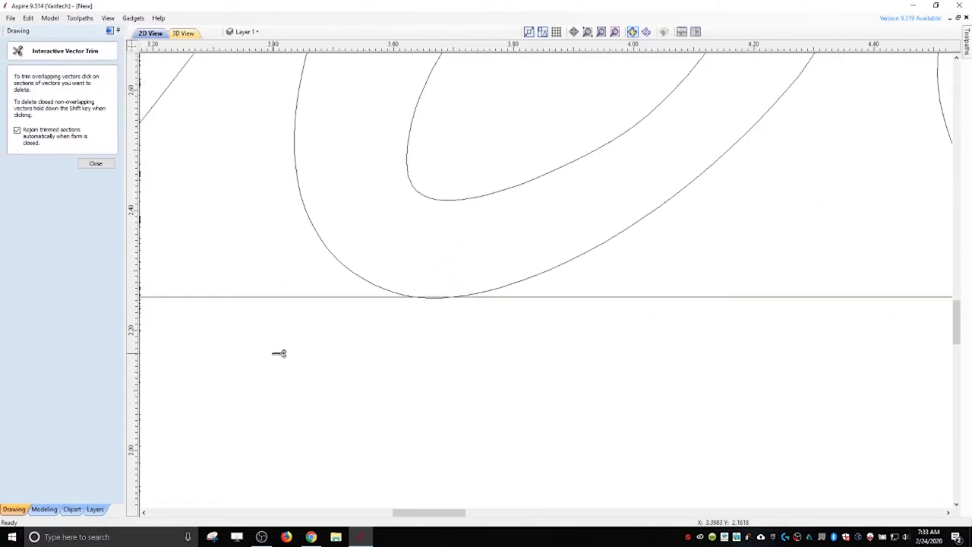
scroll(489, 325, up, 3)
click(342, 241)
click(342, 242)
key(F3)
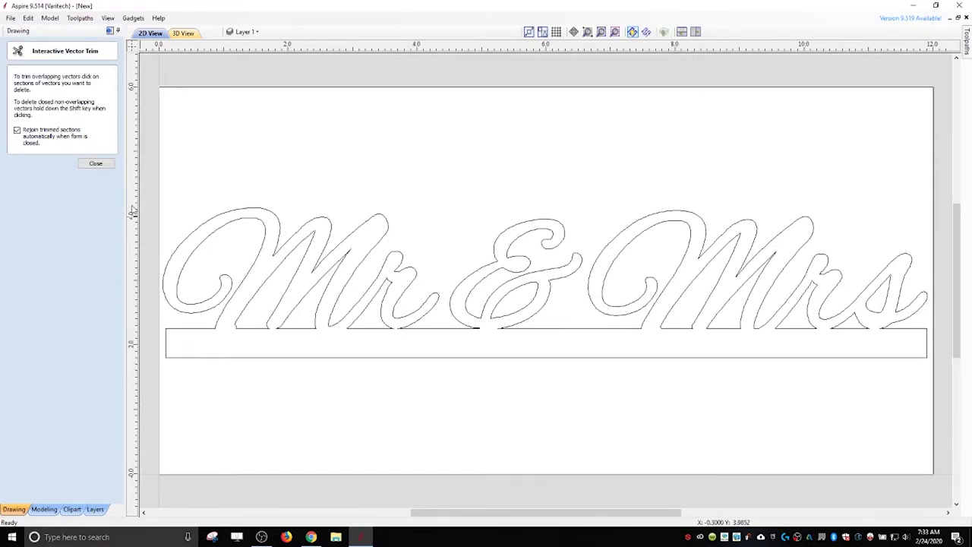
click(96, 163)
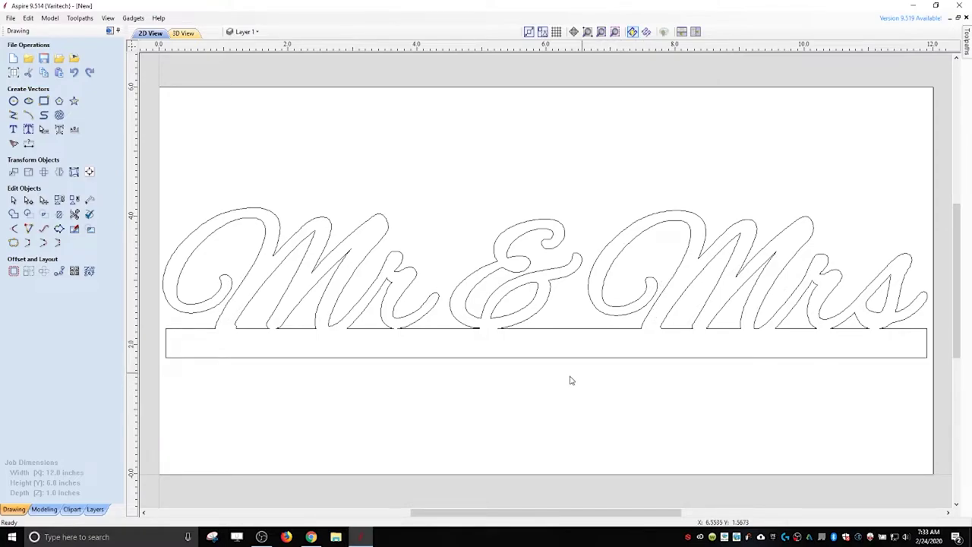
Step: Try to select the sign's vectors by enclosing only part of the lettering and bar, and clear the selection
scroll(283, 268, down, 2)
drag(230, 230, 752, 396)
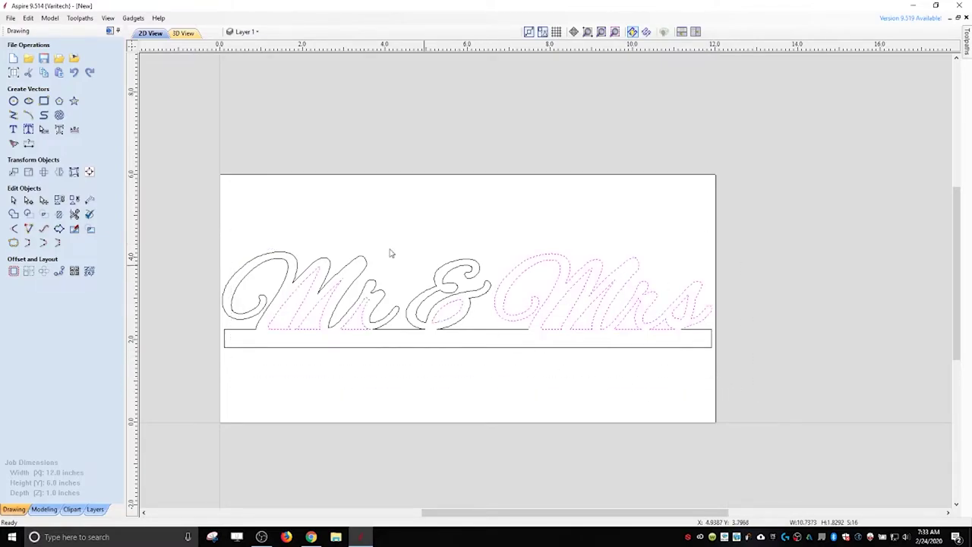
drag(235, 224, 697, 401)
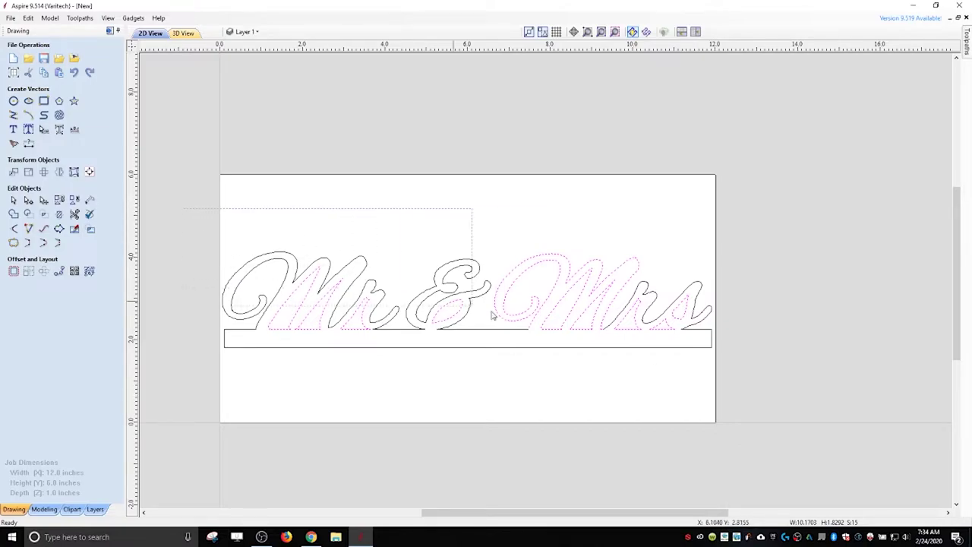
drag(757, 375, 766, 378)
click(618, 364)
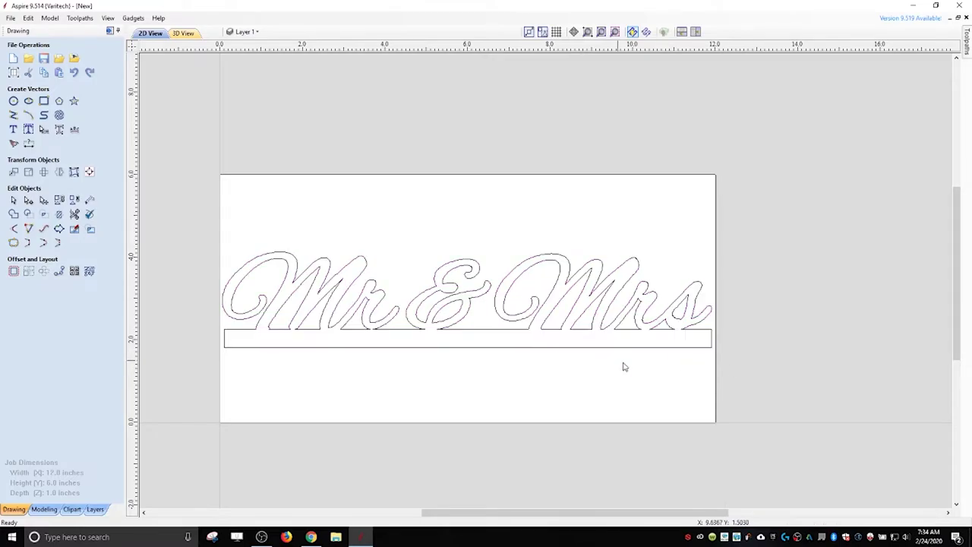
Step: Select all vectors of the sign and move them straight down to just above the material's bottom edge
mouse_move(705, 377)
mouse_down()
mouse_move(417, 251)
mouse_move(270, 222)
mouse_up()
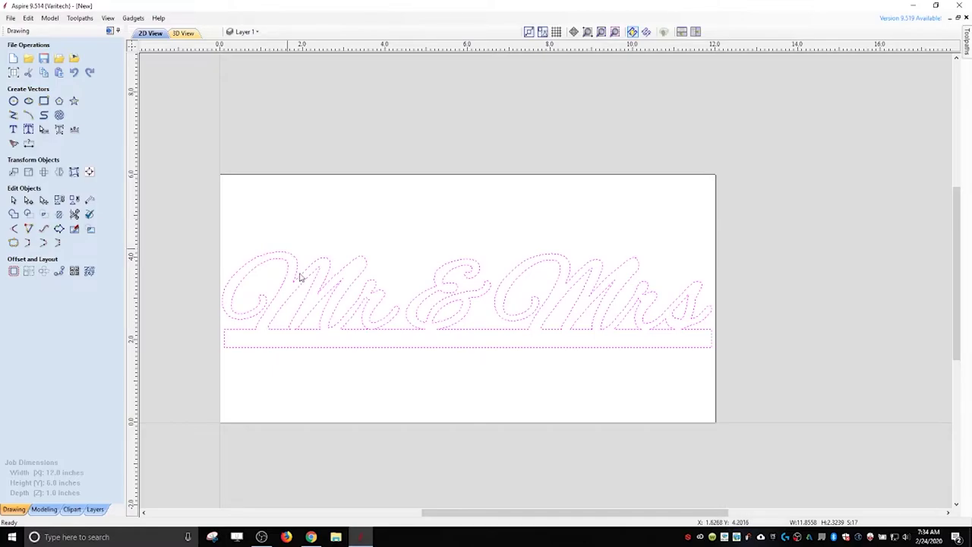
drag(699, 367, 226, 212)
key(Down)
key(Down)
key(Down)
key(Down)
key(Down)
key(Down)
key(Down)
key(Down)
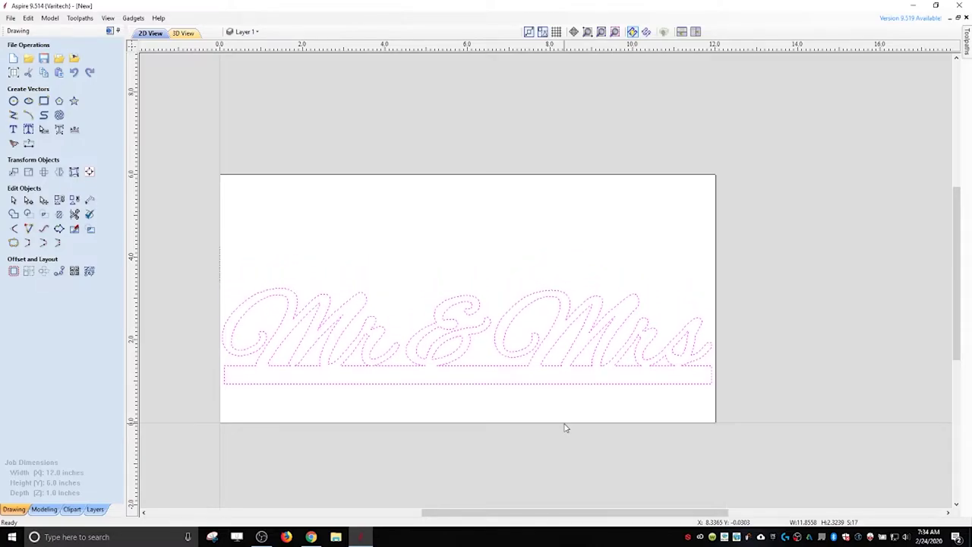
key(Down)
key(Down)
key(Down)
key(Down)
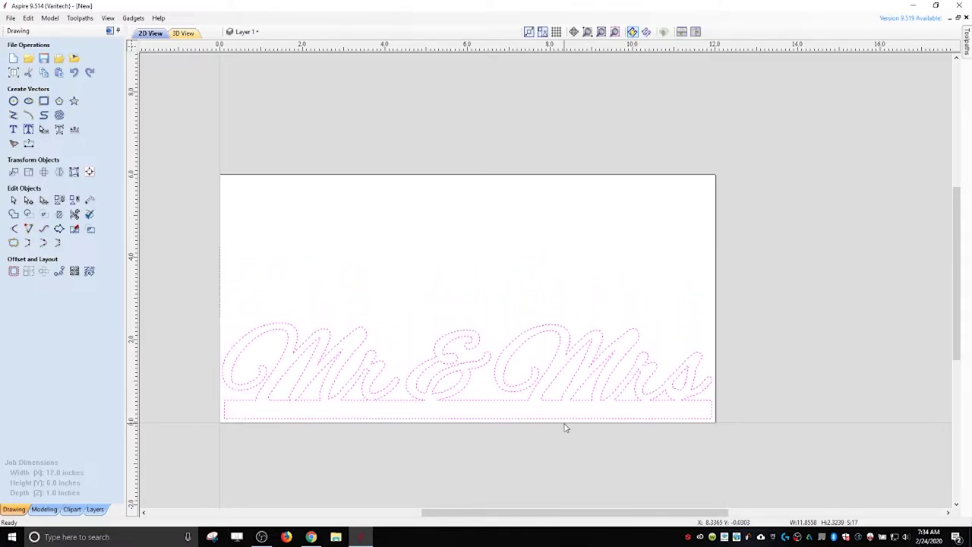
Step: Set the job height to 2.5 inches in the job setup and apply it
click(13, 72)
key(Tab)
text(3)
key(Tab)
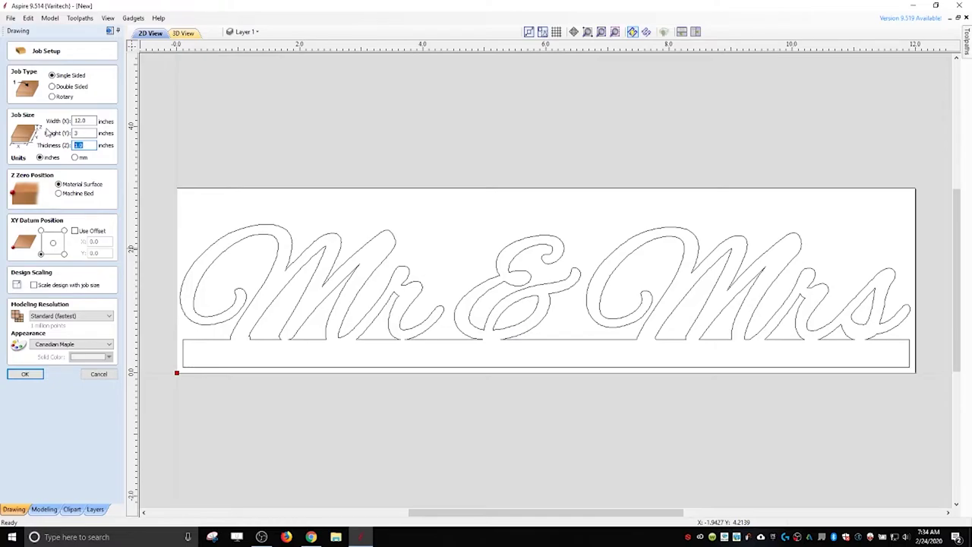
key(shift+Tab)
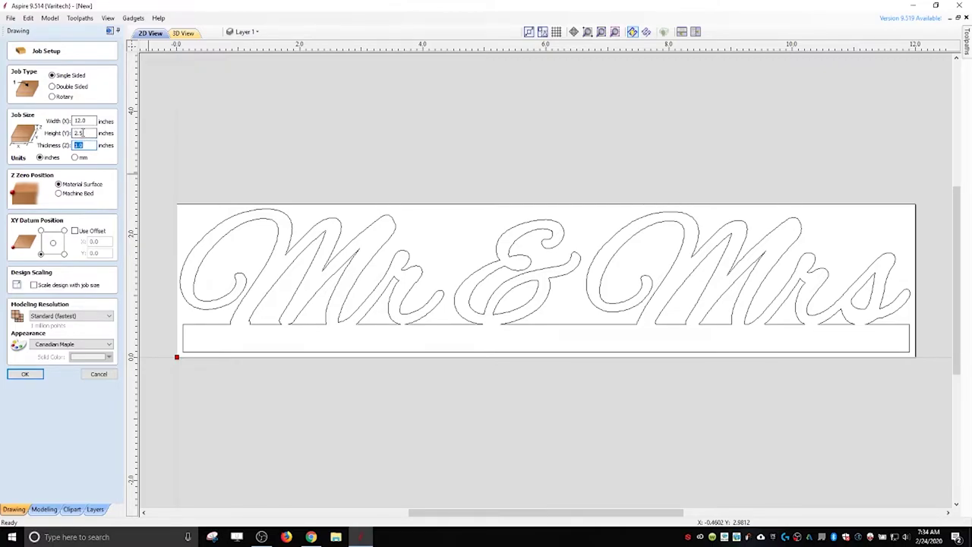
click(90, 111)
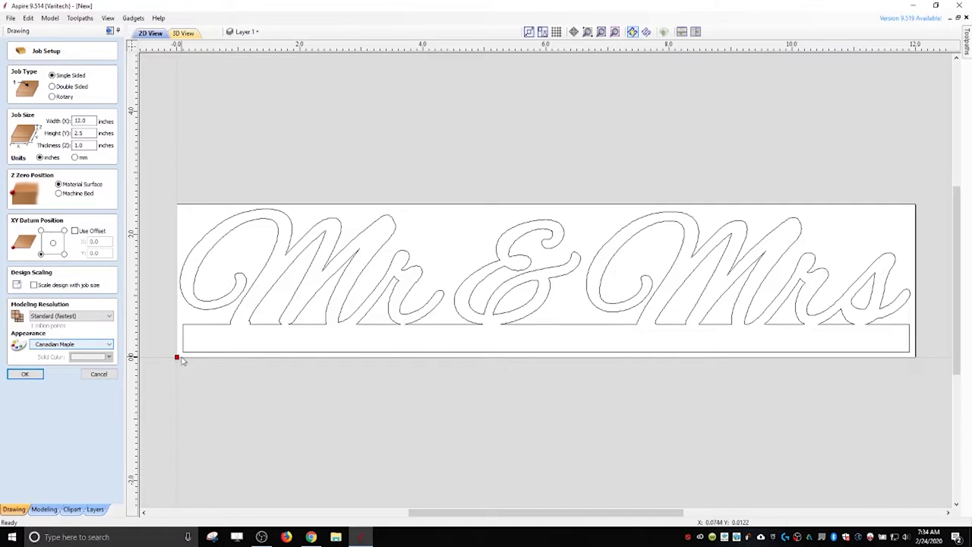
click(25, 374)
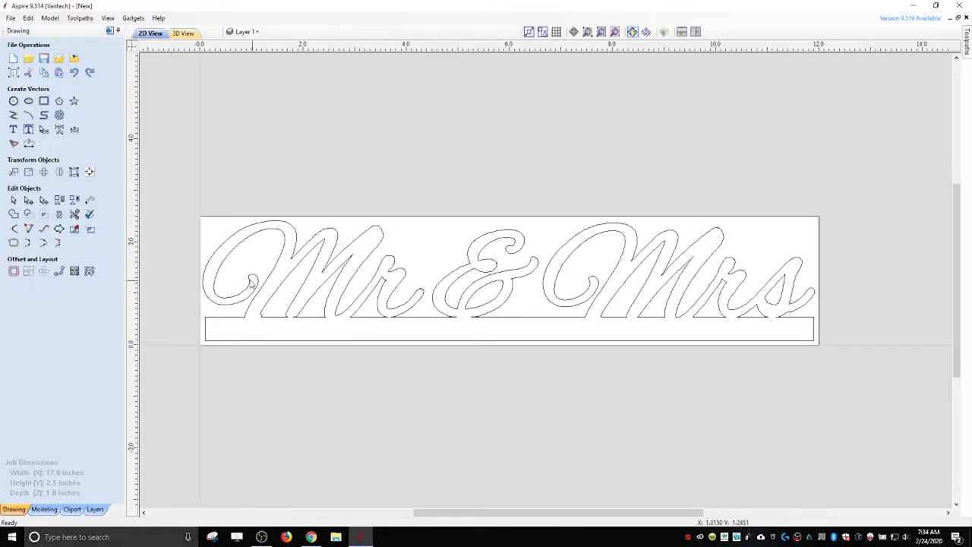
Step: Select the whole sign, bring up the toolpath operations and keep them docked, and clear the selection
drag(194, 195, 896, 390)
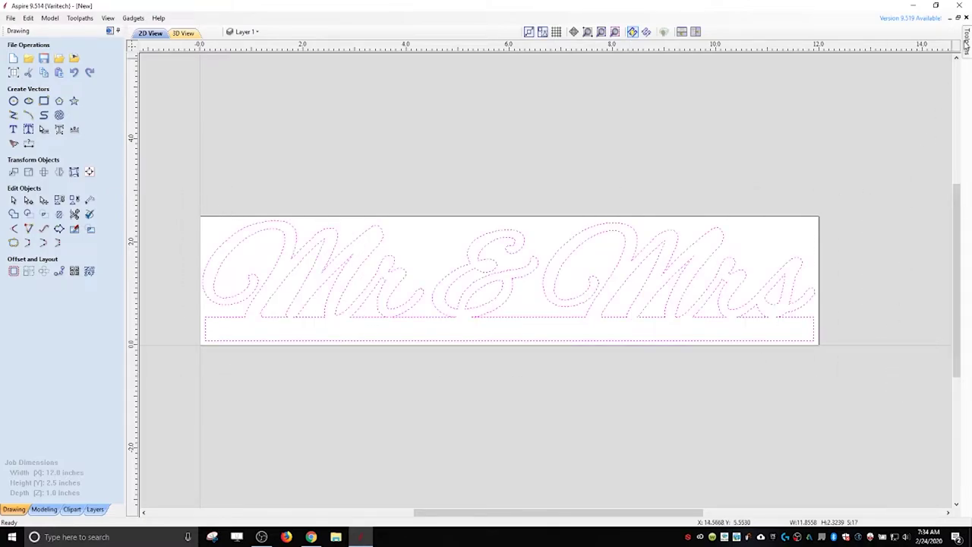
click(967, 44)
click(953, 31)
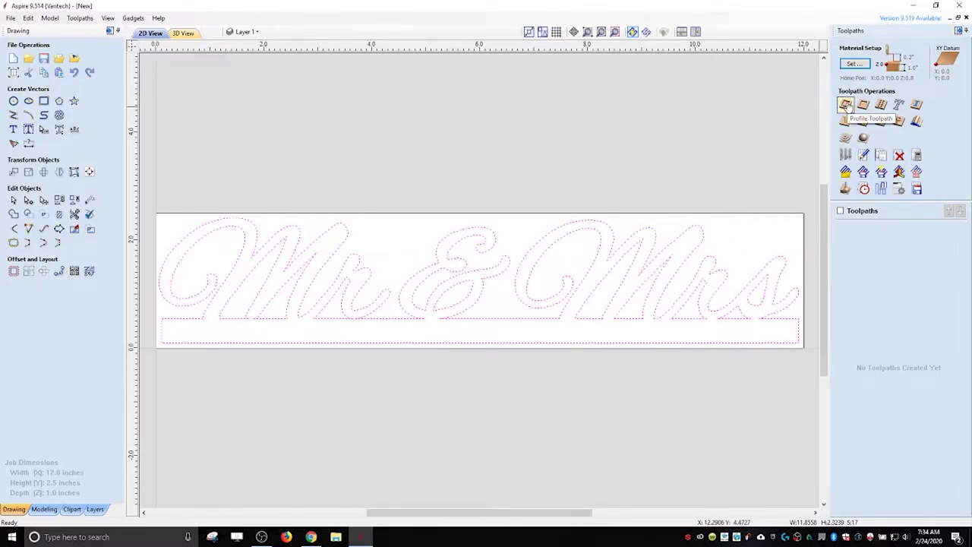
click(609, 194)
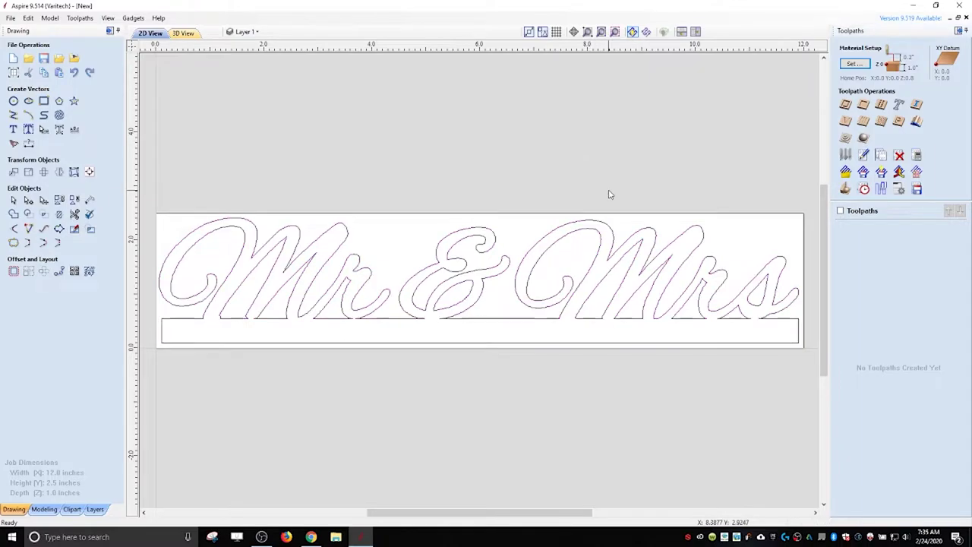
Step: Try to select the enclosed inner shapes of the "Mr & Mrs" lettering together, and clear the selection
click(760, 291)
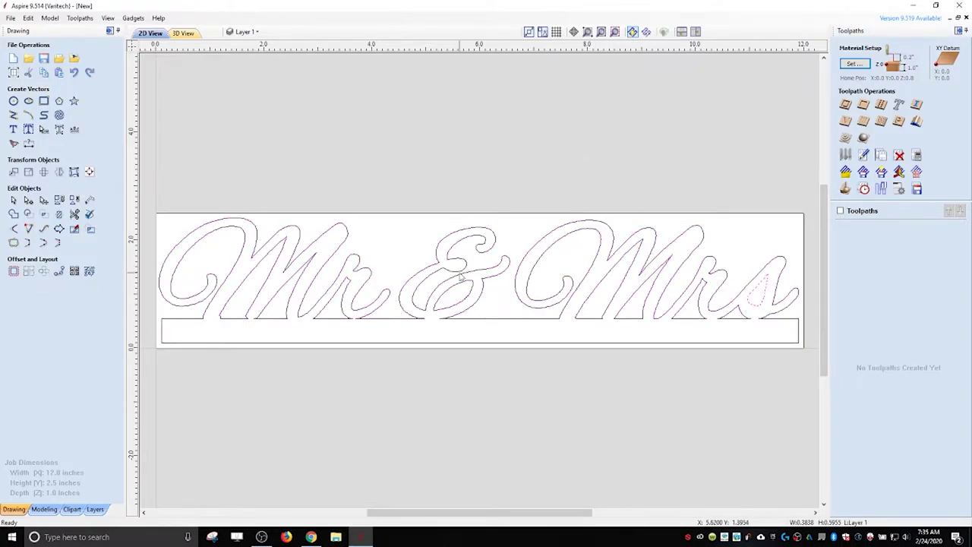
shift+click(261, 264)
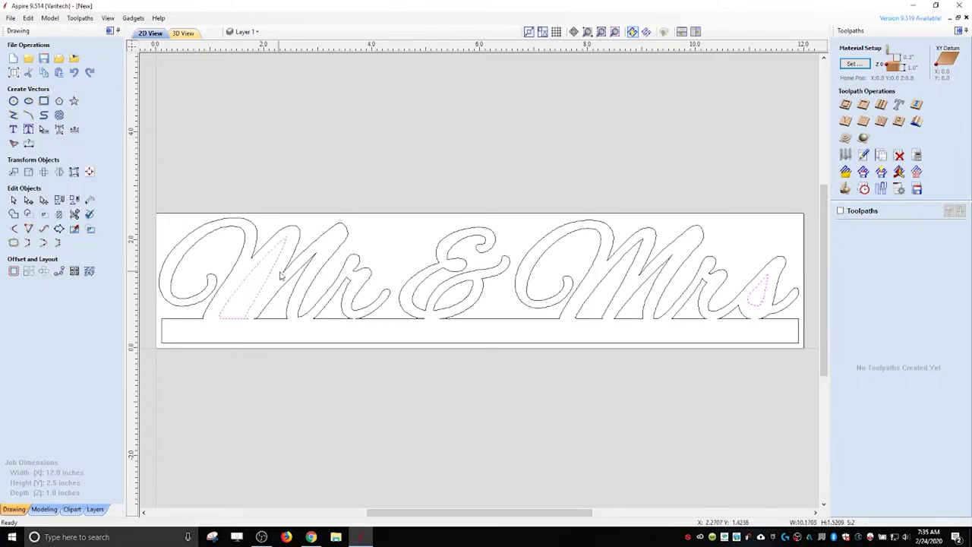
shift+click(287, 286)
shift+click(331, 305)
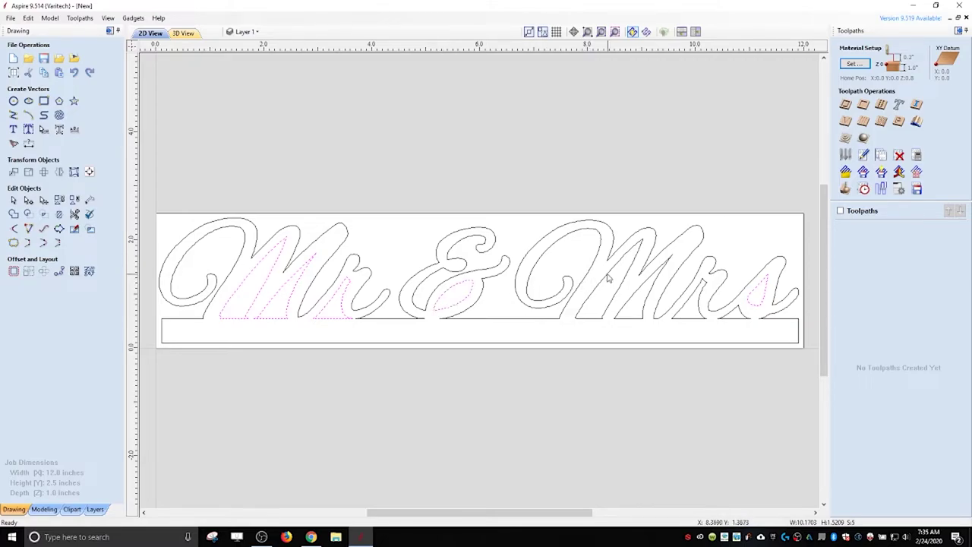
shift+click(626, 290)
shift+click(636, 297)
shift+click(685, 307)
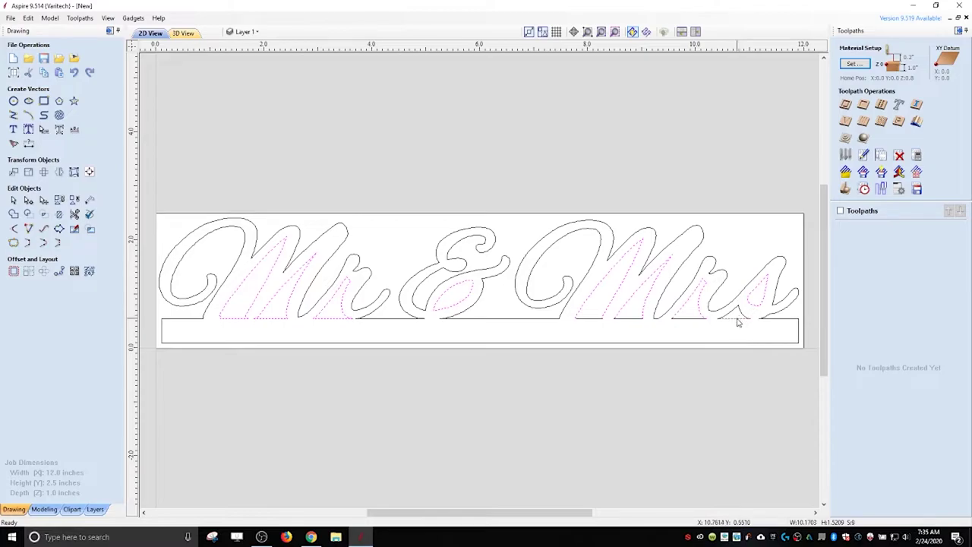
click(738, 330)
Step: Join the open vectors of the small triangle between the last r and s, using a 1.0 inch tolerance
click(731, 315)
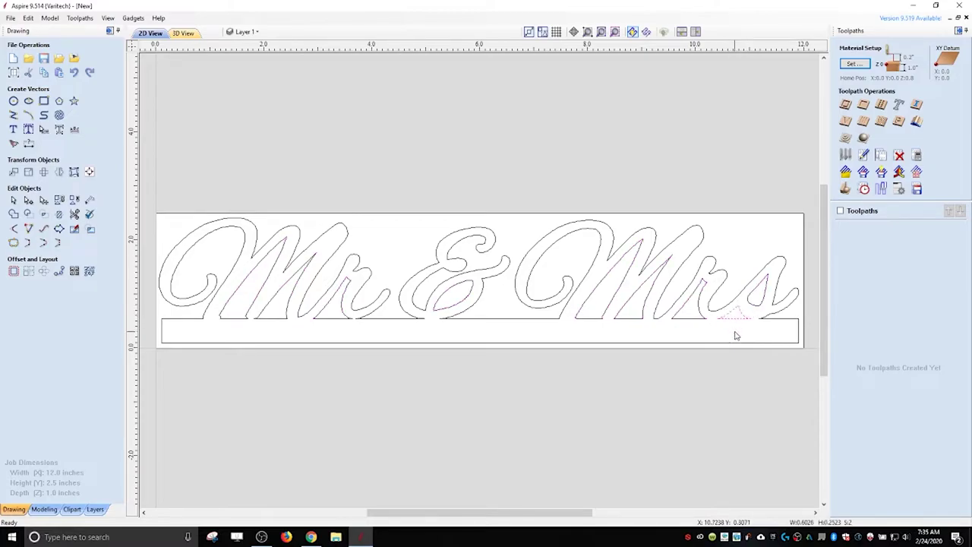
key(j)
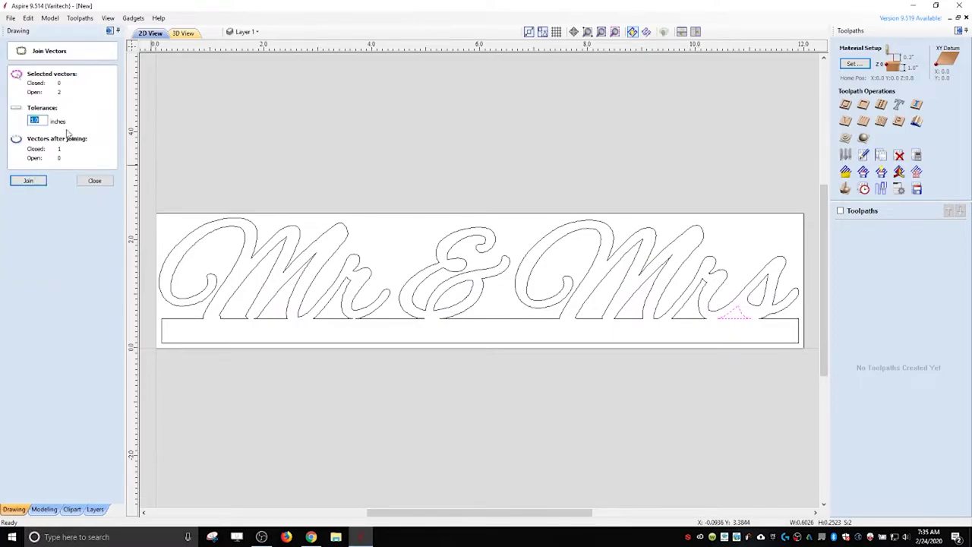
click(28, 180)
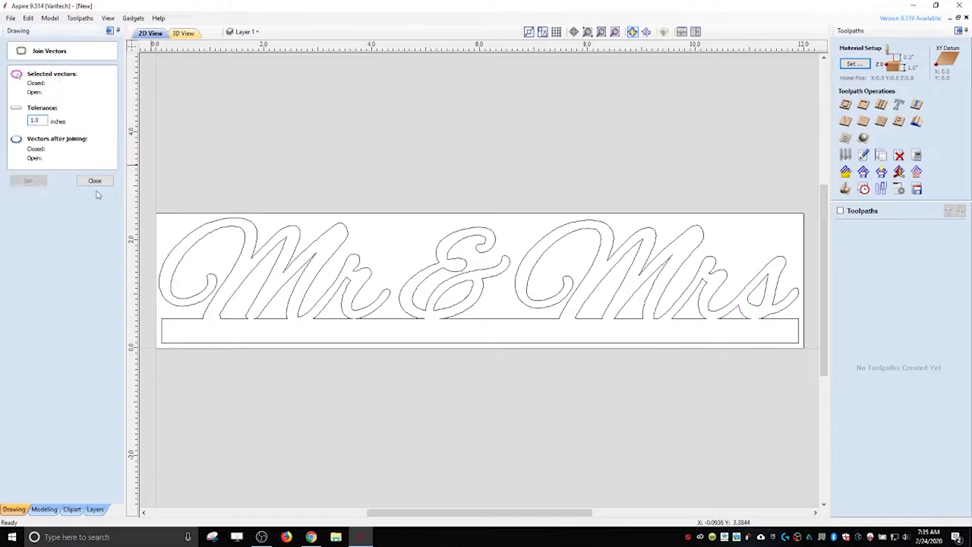
Step: Check the inner shapes of "Mr", the ampersand and the second M for open vectors
click(263, 262)
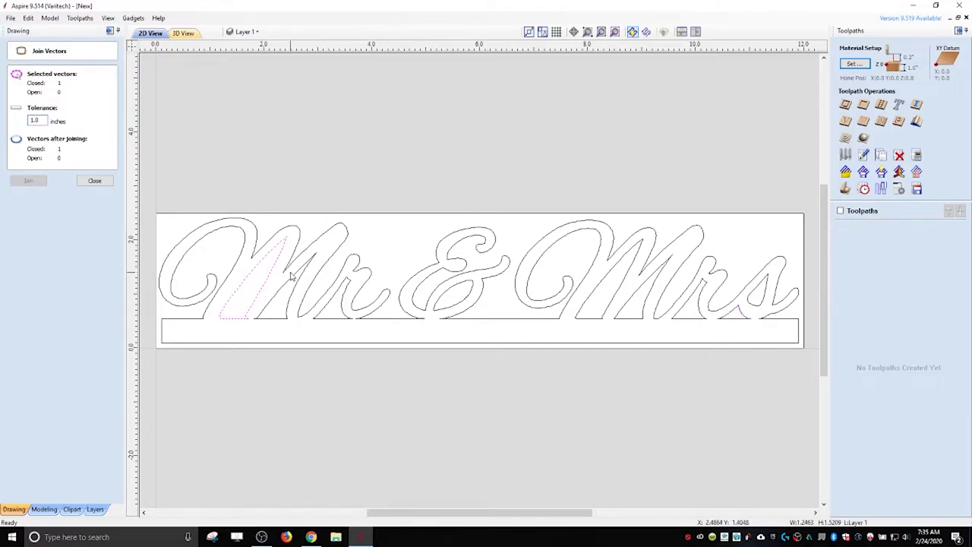
click(294, 278)
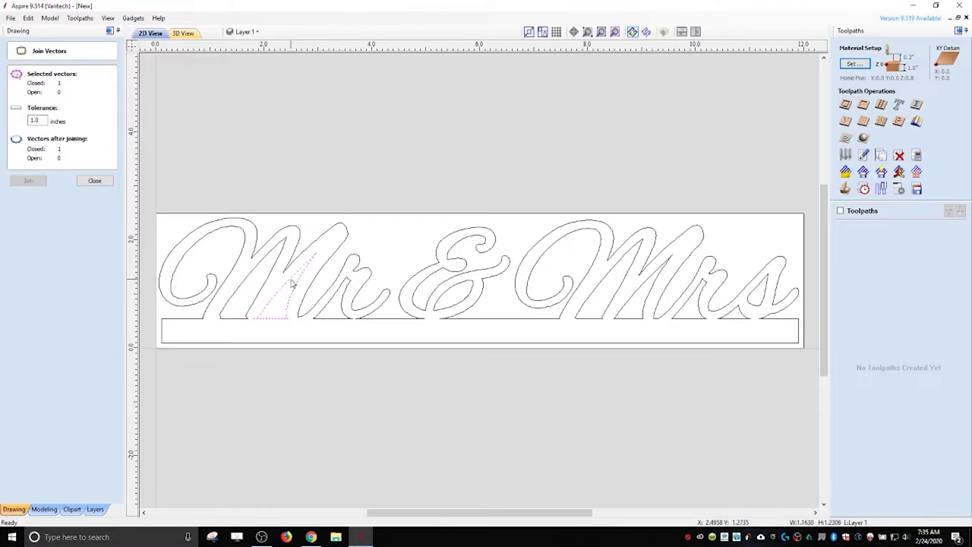
click(339, 298)
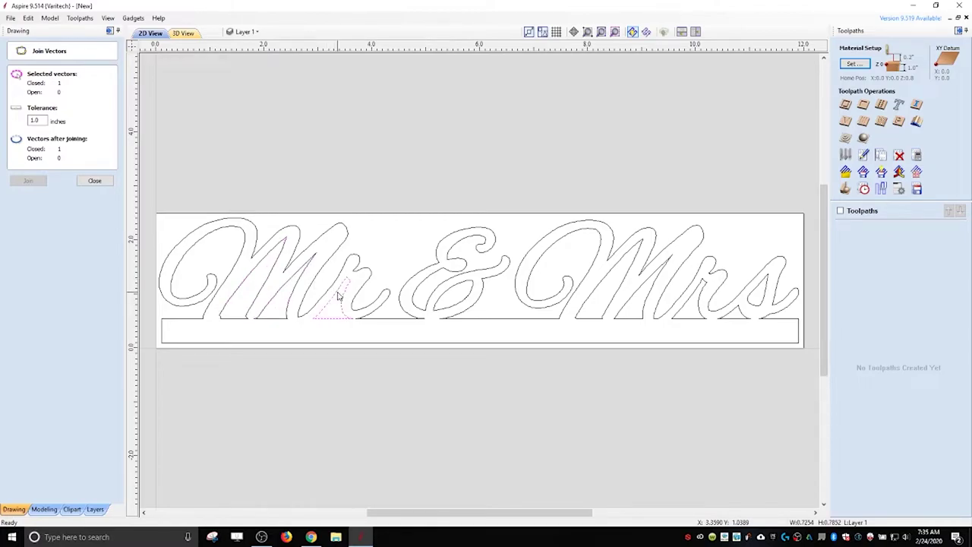
click(450, 298)
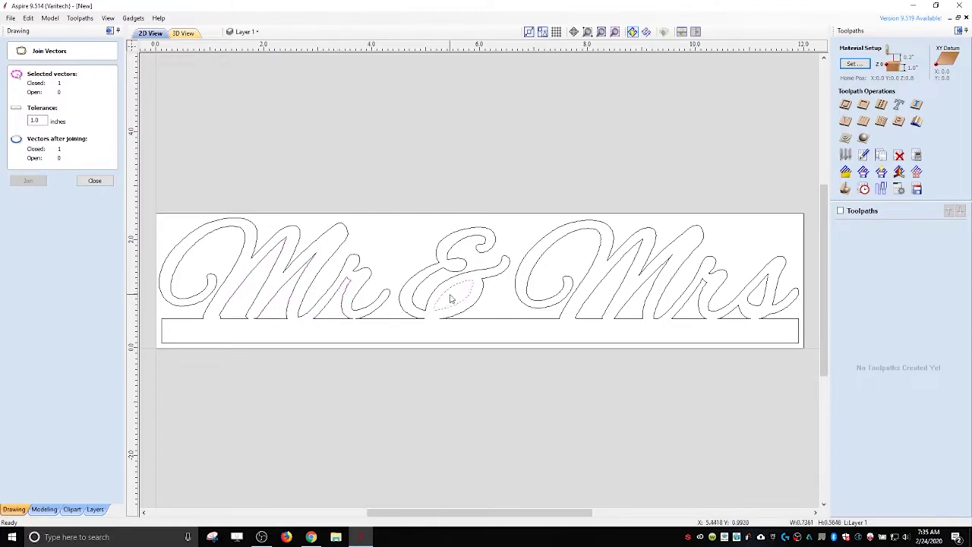
click(611, 314)
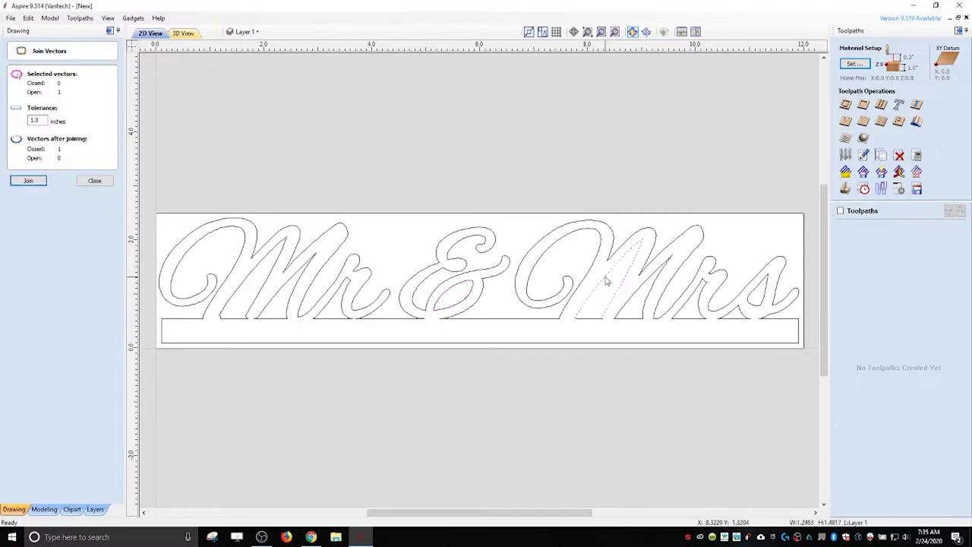
click(637, 299)
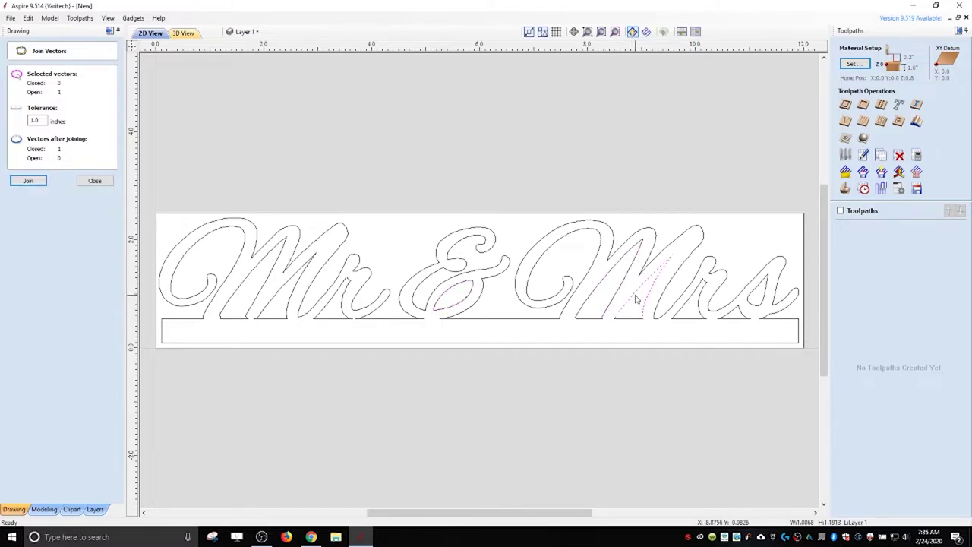
Step: Join the open vectors of both inner shapes of the second M and the one before its r, closing each separately at 1.0 inch tolerance
shift+click(578, 307)
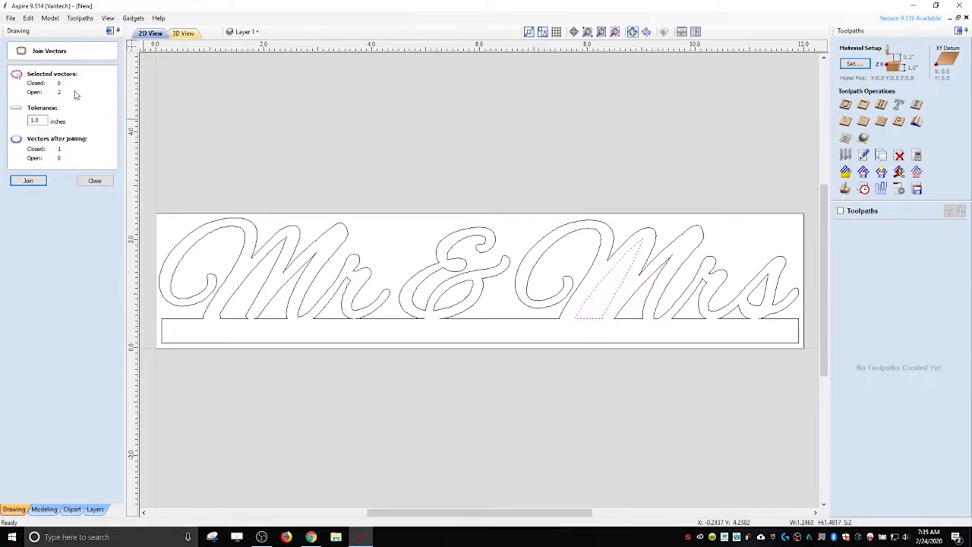
click(28, 181)
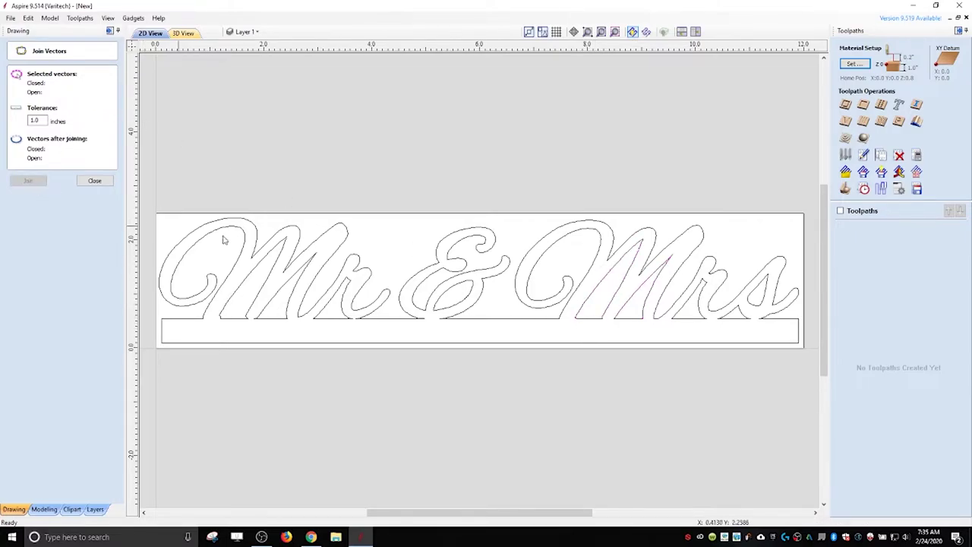
click(620, 307)
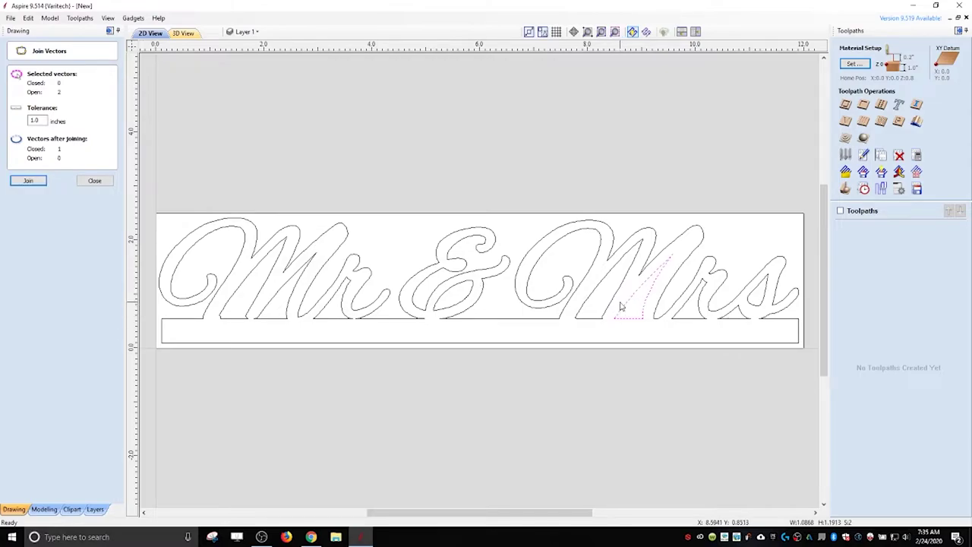
click(32, 182)
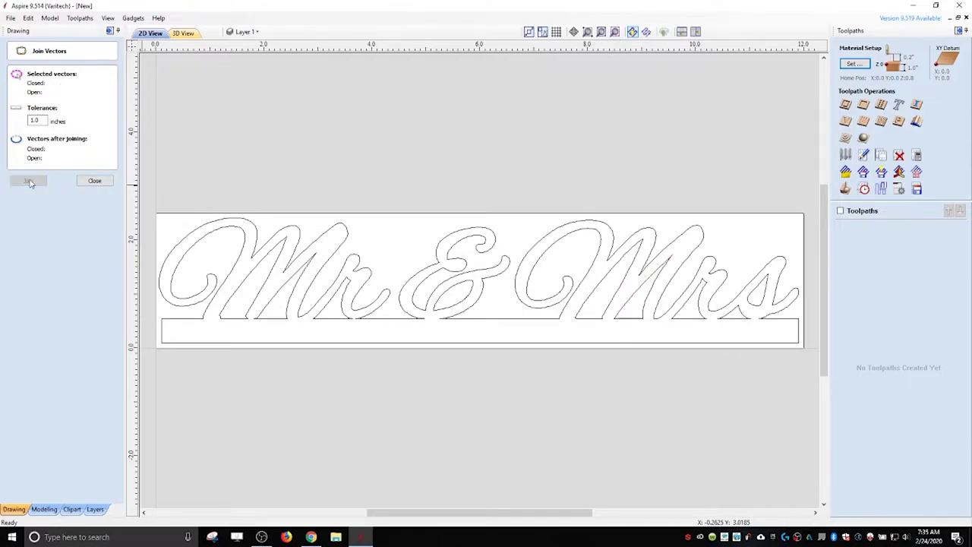
click(673, 317)
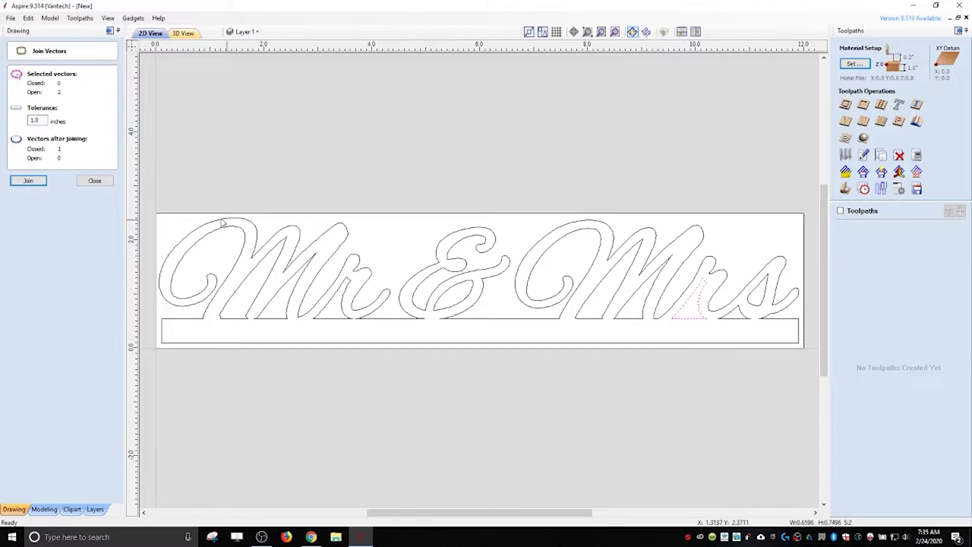
click(30, 181)
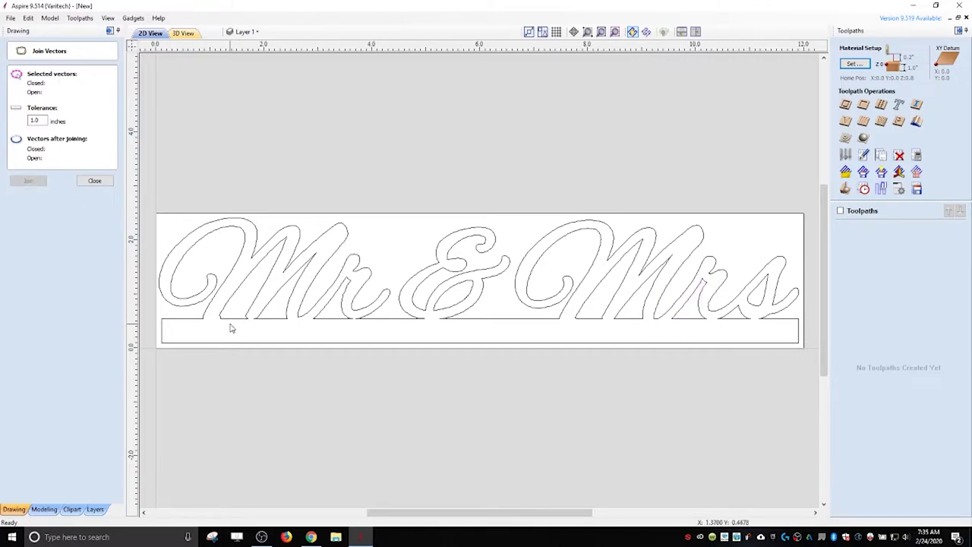
Step: Check one by one whether every inner shape from the first M to the s is closed, and leave Join Vectors
drag(216, 310, 230, 331)
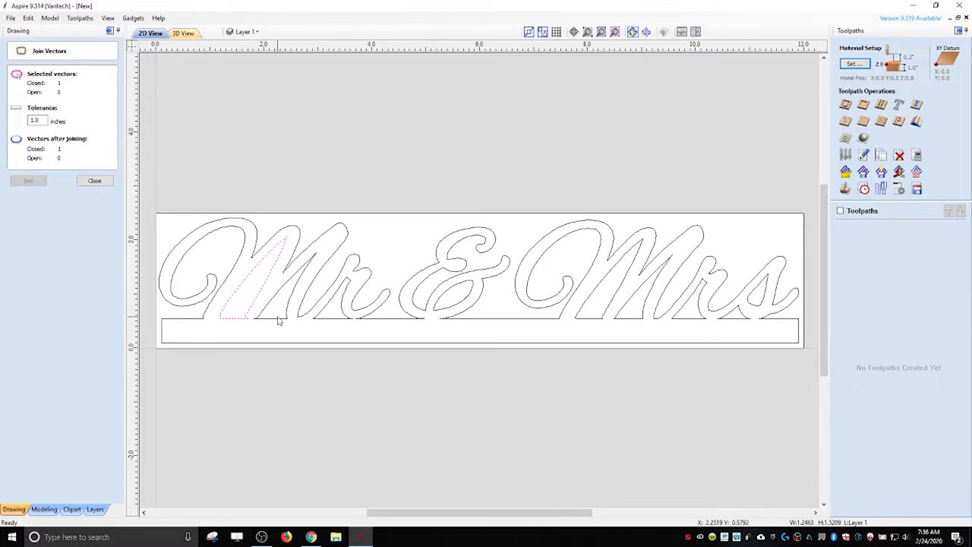
drag(259, 310, 267, 326)
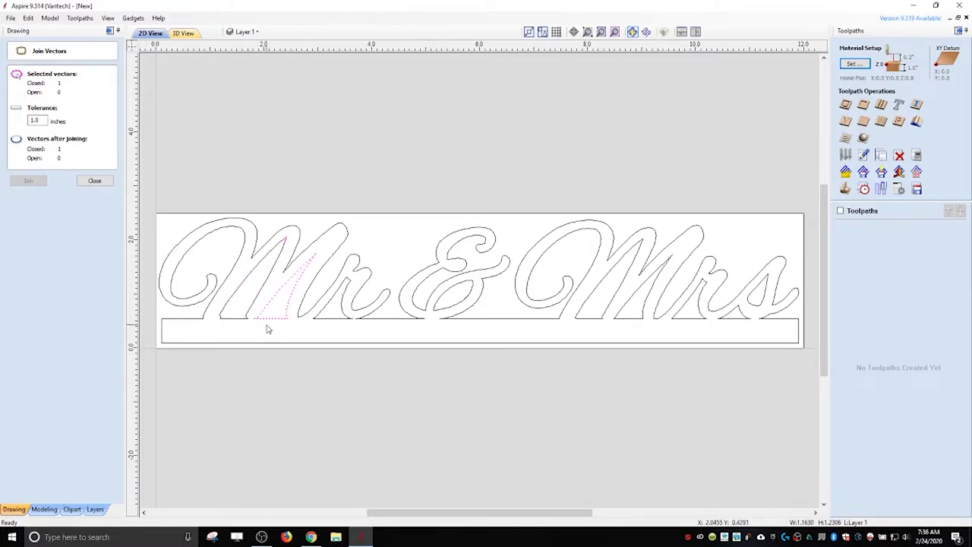
click(315, 319)
click(453, 309)
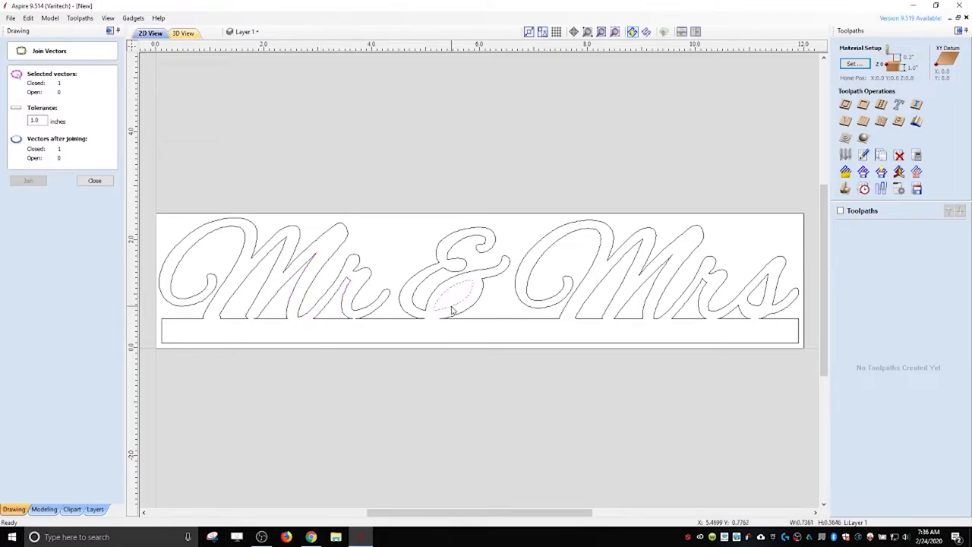
click(605, 324)
click(628, 311)
click(683, 312)
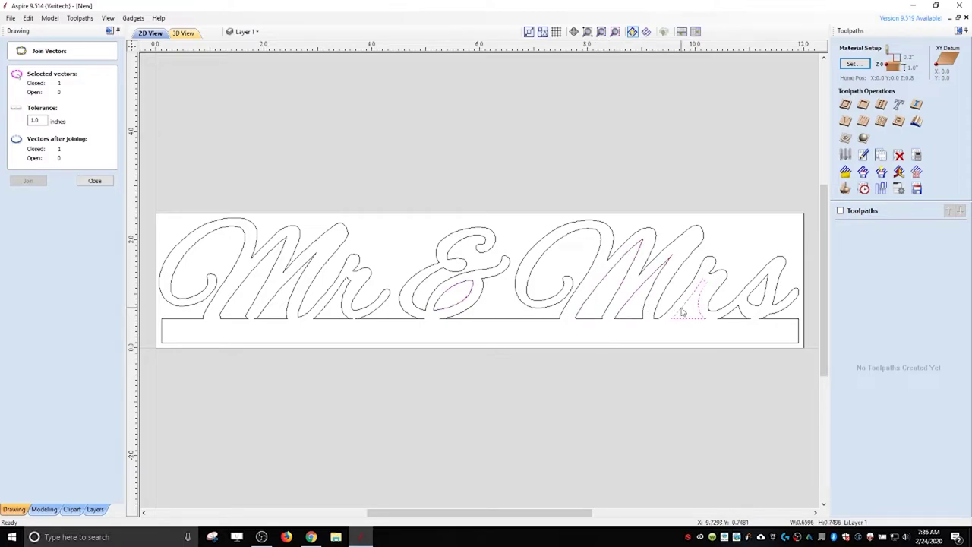
click(725, 318)
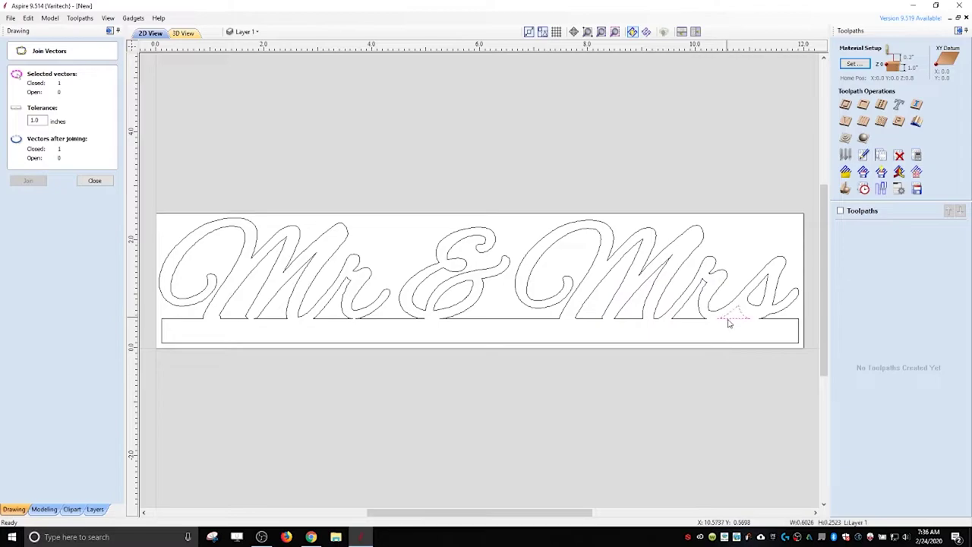
click(757, 309)
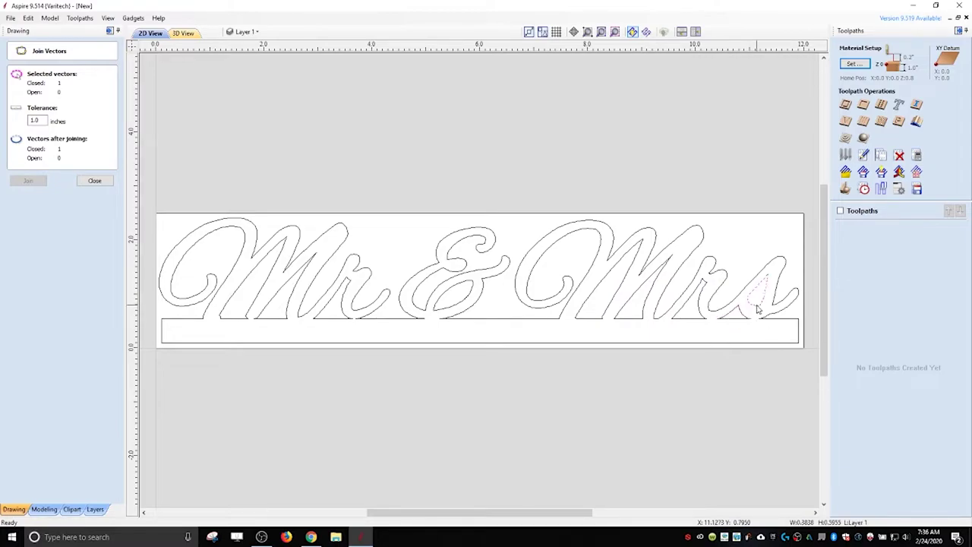
click(94, 181)
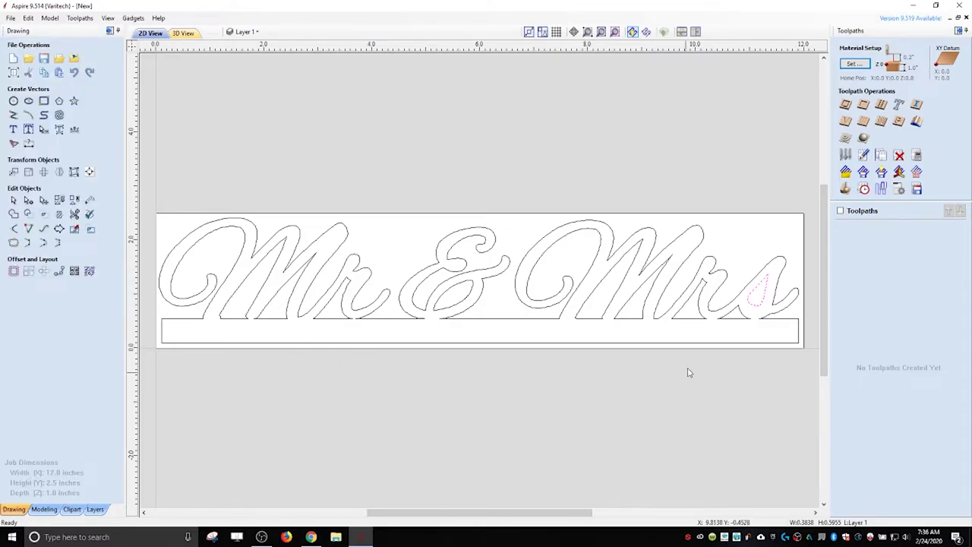
Step: Select all nine closed inner shapes of the lettering, including the ampersand's opening and the triangle between r and s
shift+click(695, 302)
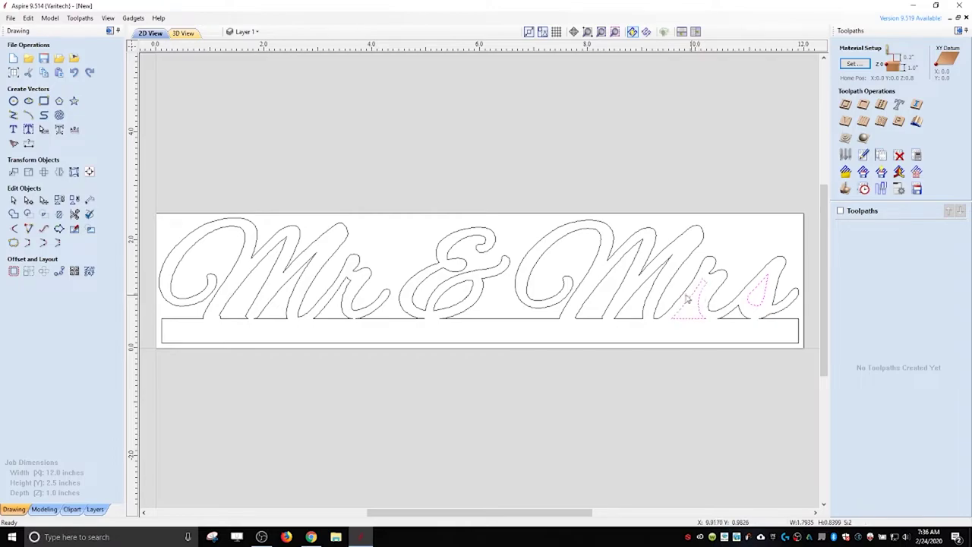
shift+click(730, 311)
shift+click(659, 288)
shift+click(620, 287)
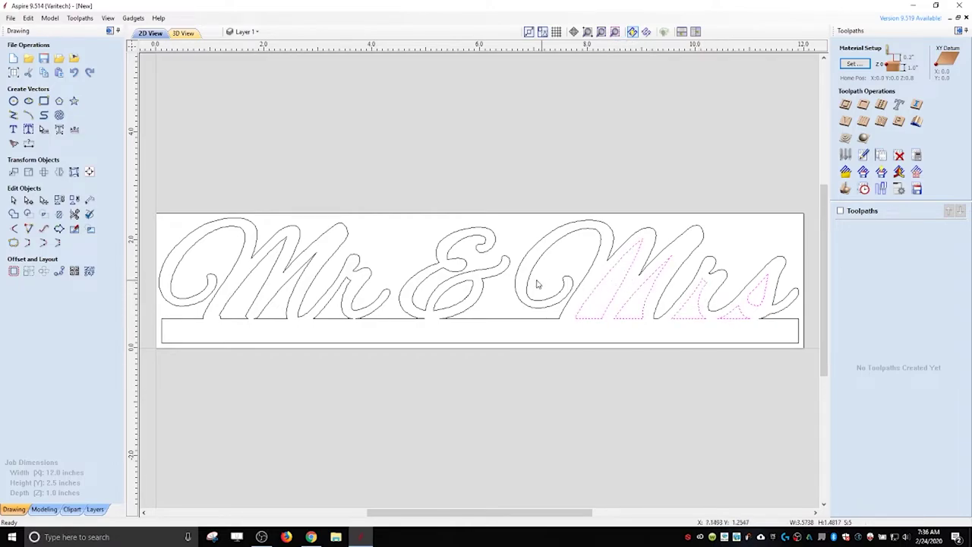
shift+click(472, 292)
shift+click(343, 300)
shift+click(300, 289)
shift+click(269, 286)
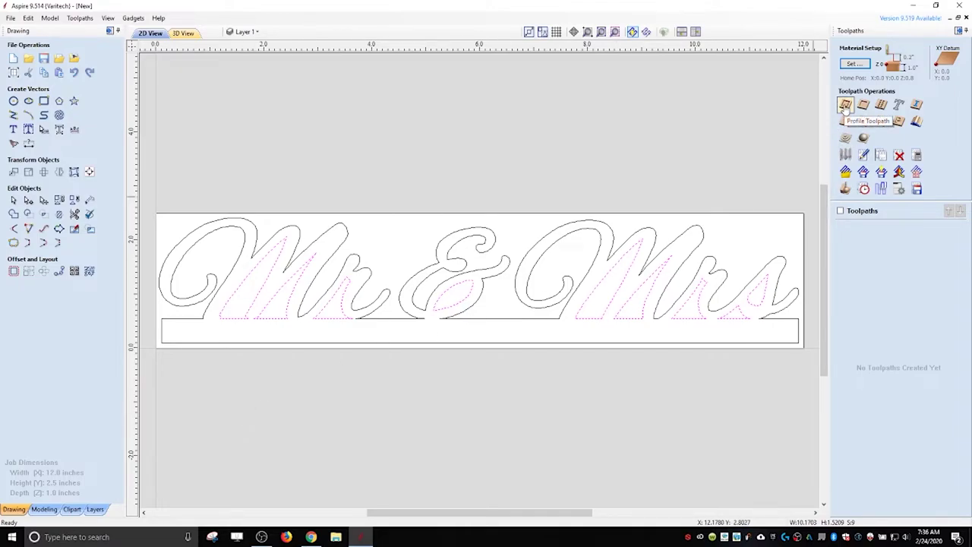
Step: Start a 2D profile toolpath for the selected inner shapes, machining Inside / Left with the End Mill (0.125 inch)
click(847, 107)
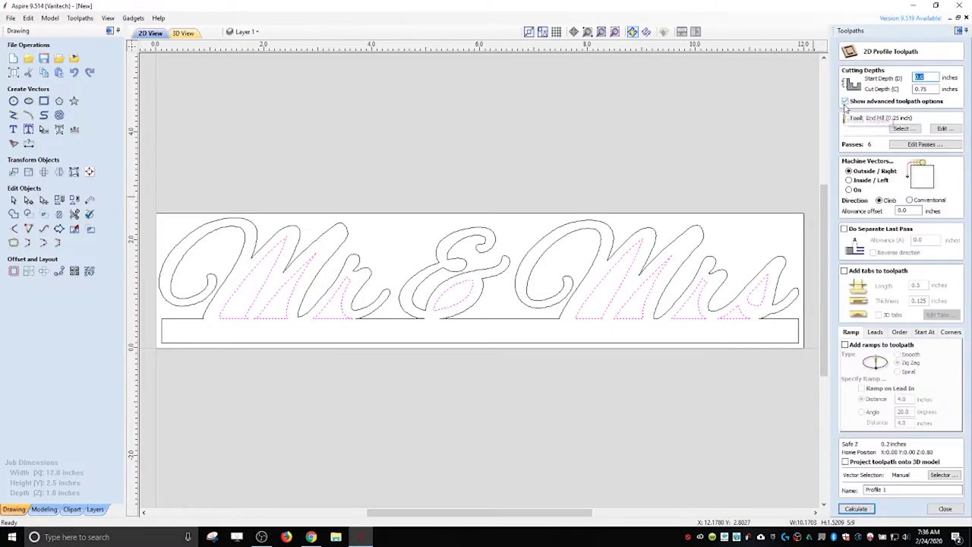
click(861, 185)
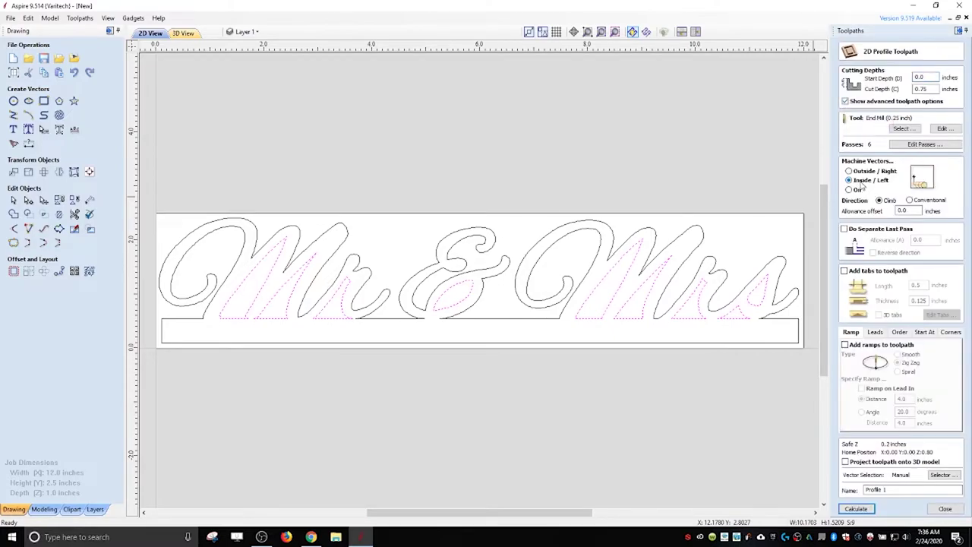
click(915, 132)
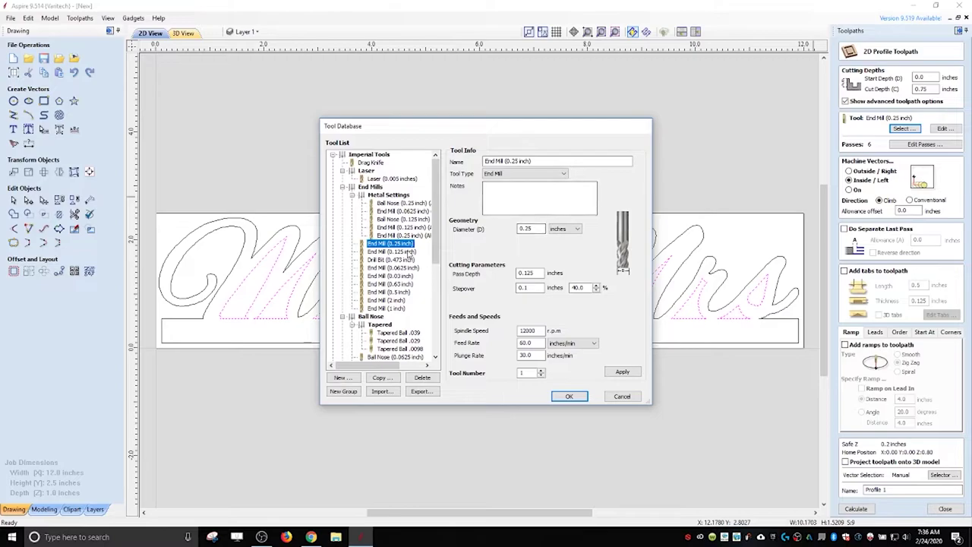
click(409, 252)
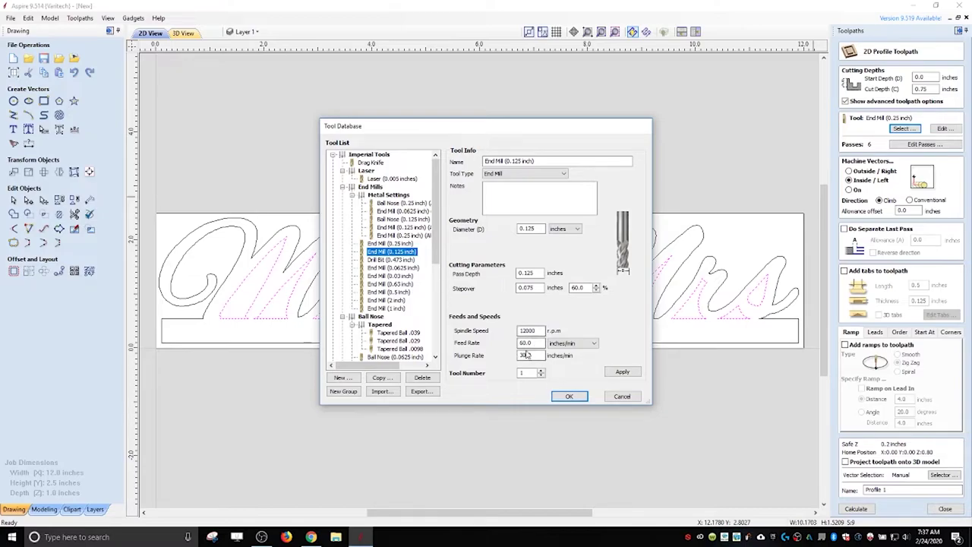
click(569, 397)
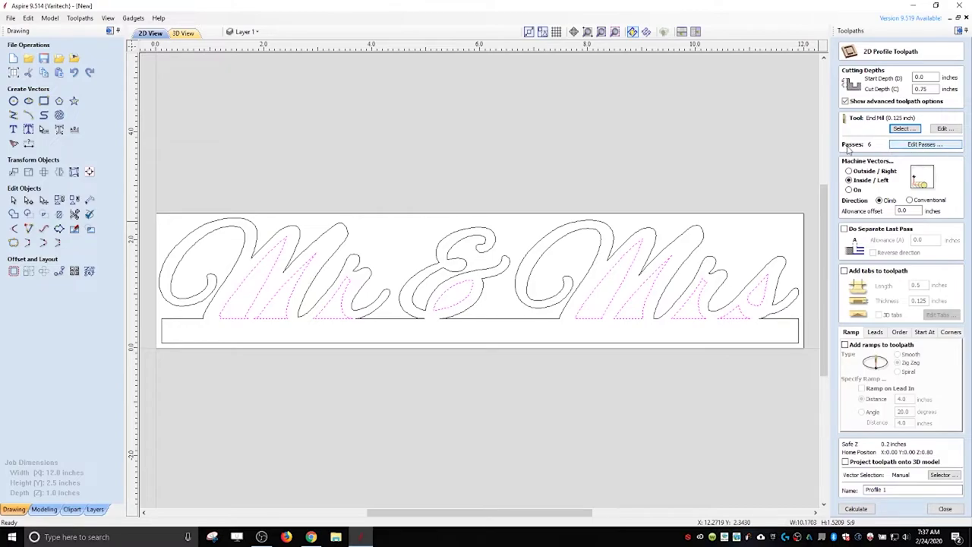
Step: Set the inner-shape profile toolpath to four passes of 0.1875 inches each
click(912, 146)
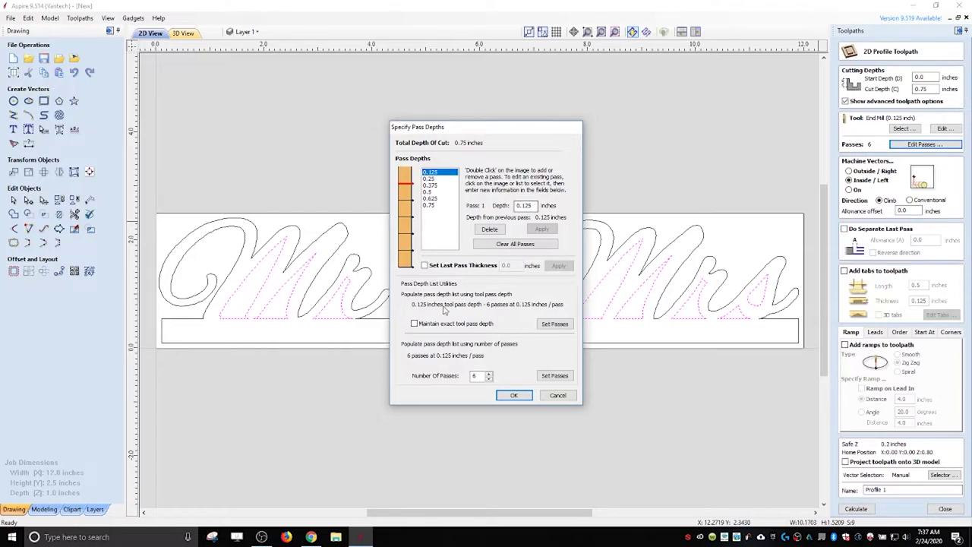
click(489, 379)
click(488, 379)
click(488, 379)
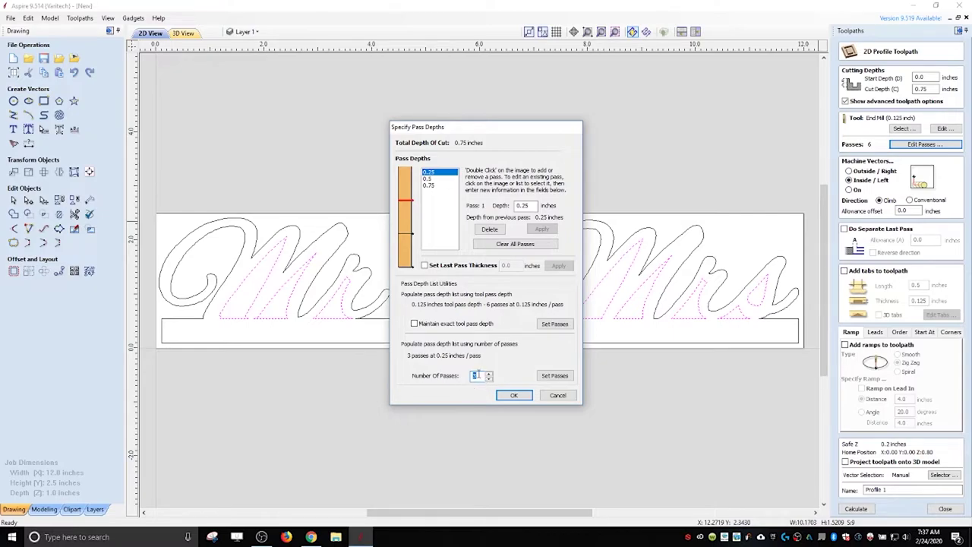
click(489, 373)
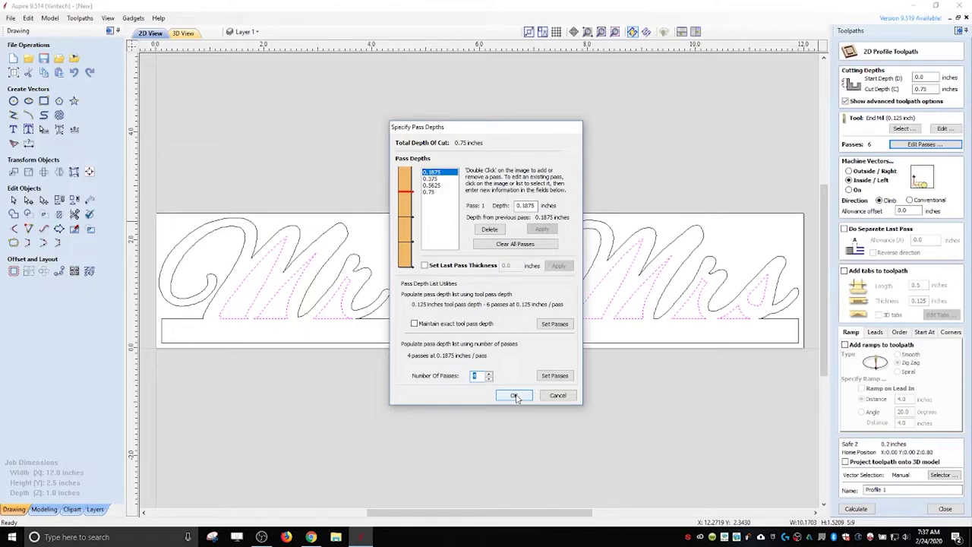
click(515, 396)
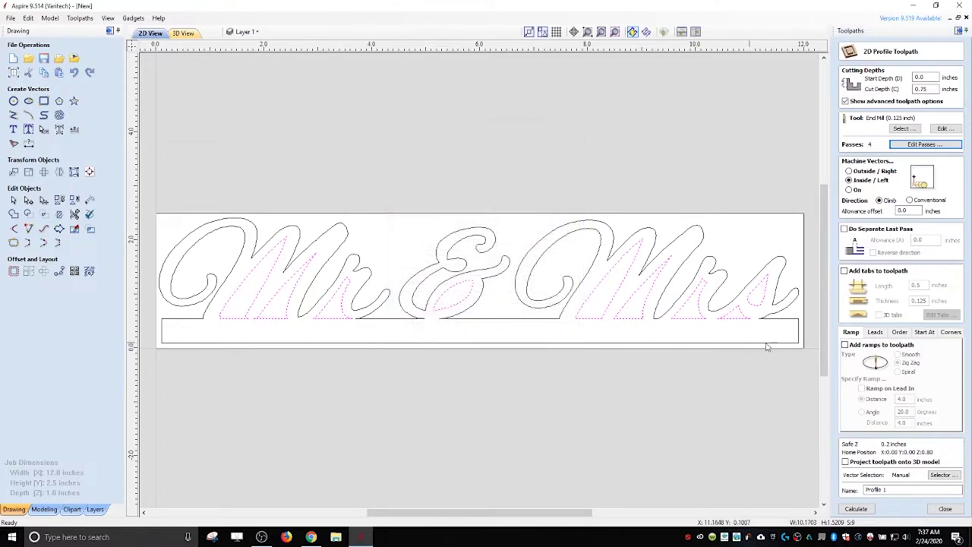
Step: Name the toolpath Insides, calculate it, and leave the toolpath preview
drag(896, 490, 843, 489)
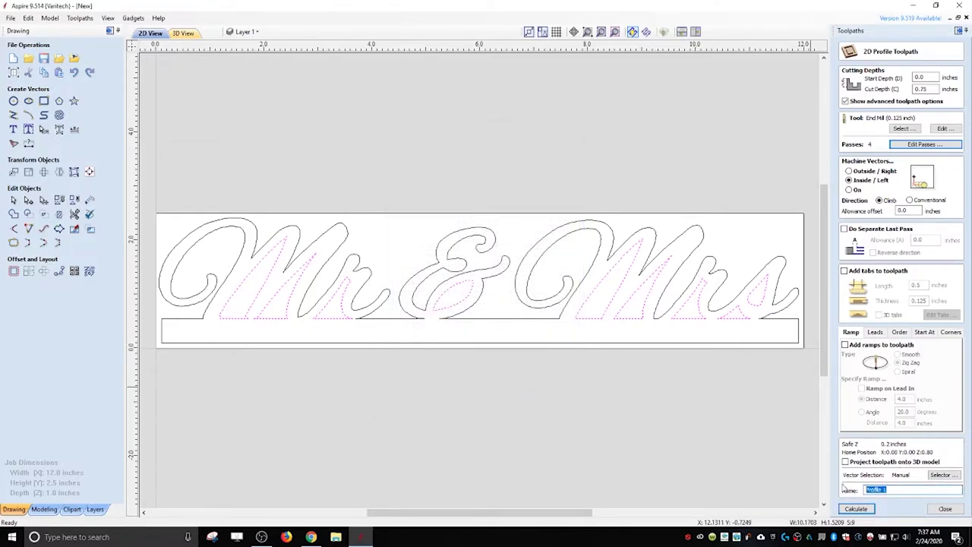
text(Insides)
click(862, 509)
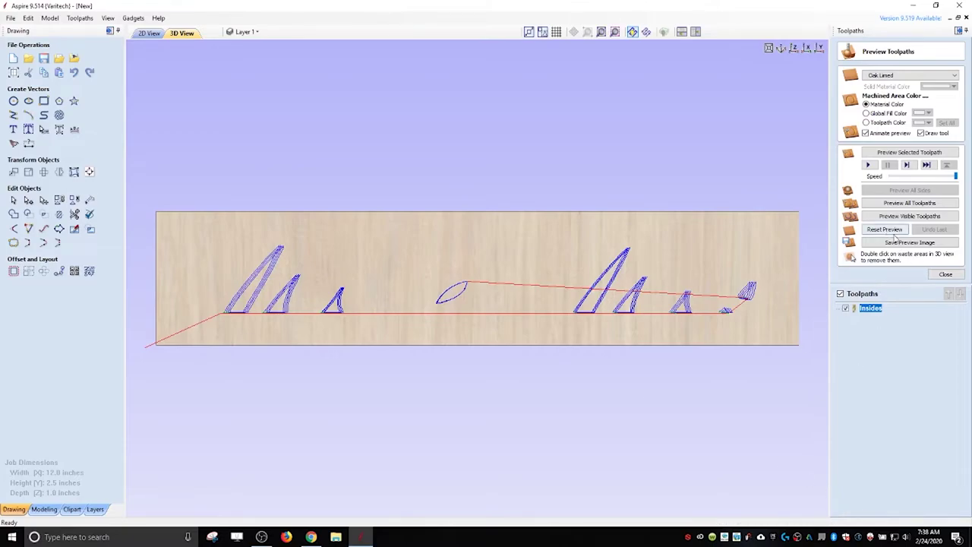
click(936, 274)
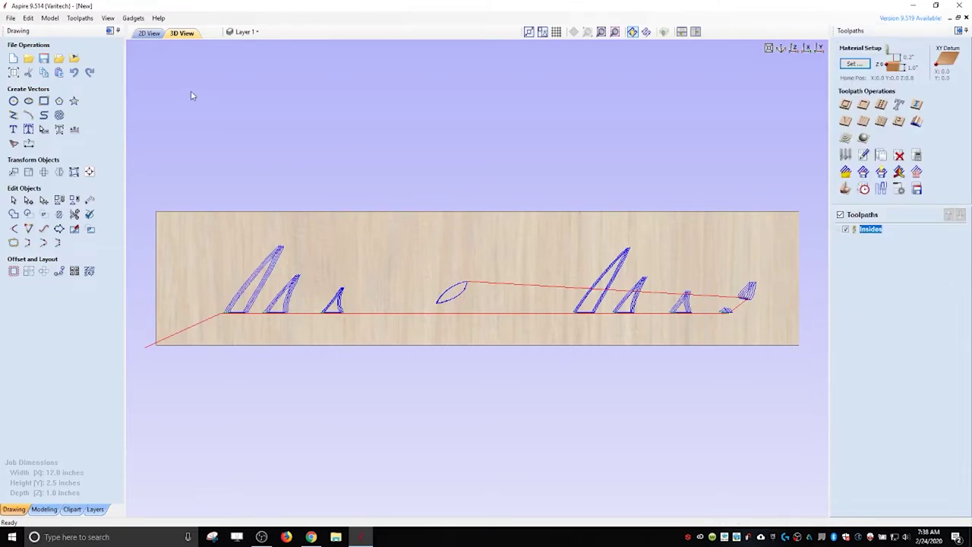
Step: In the 2D view, join the three open vectors of the sign's outer outline at 1.0 inch tolerance
click(149, 33)
click(283, 233)
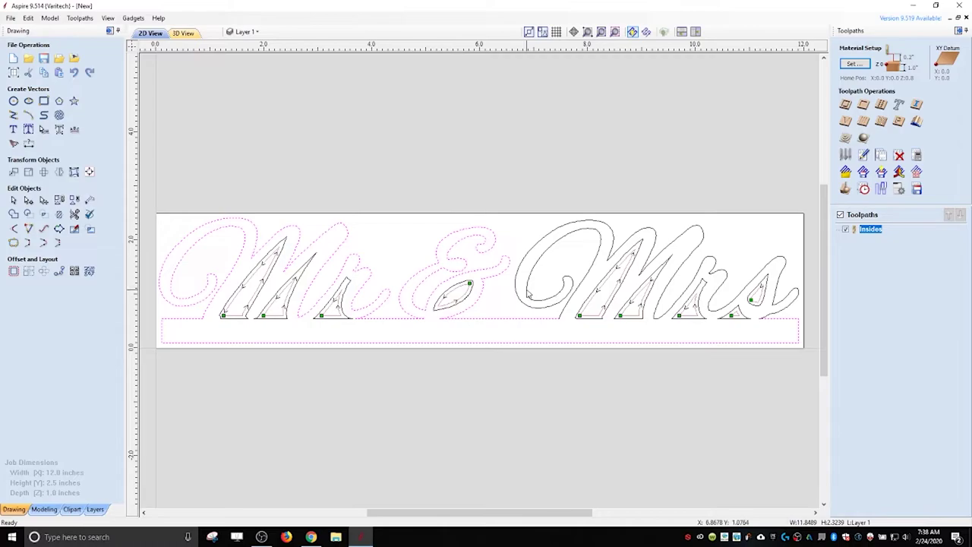
shift+click(530, 295)
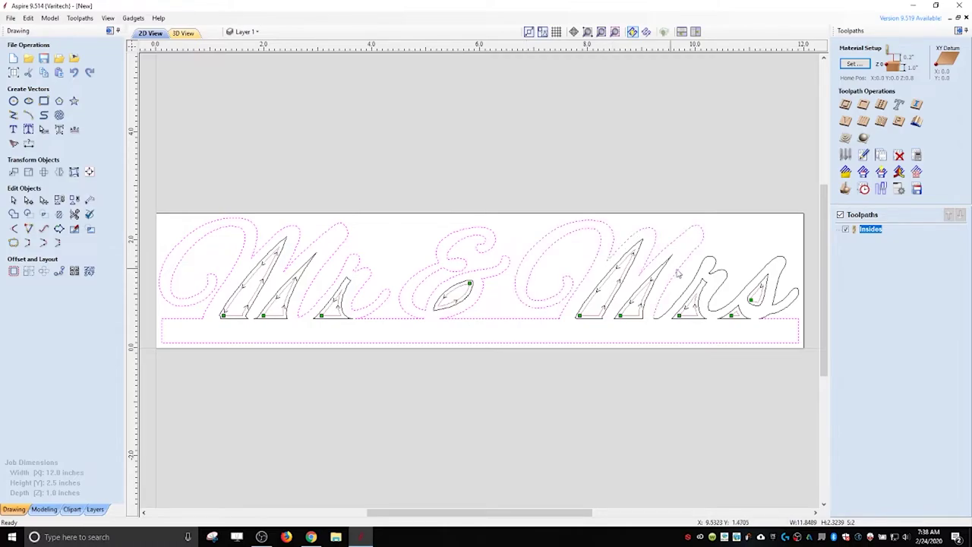
shift+click(707, 263)
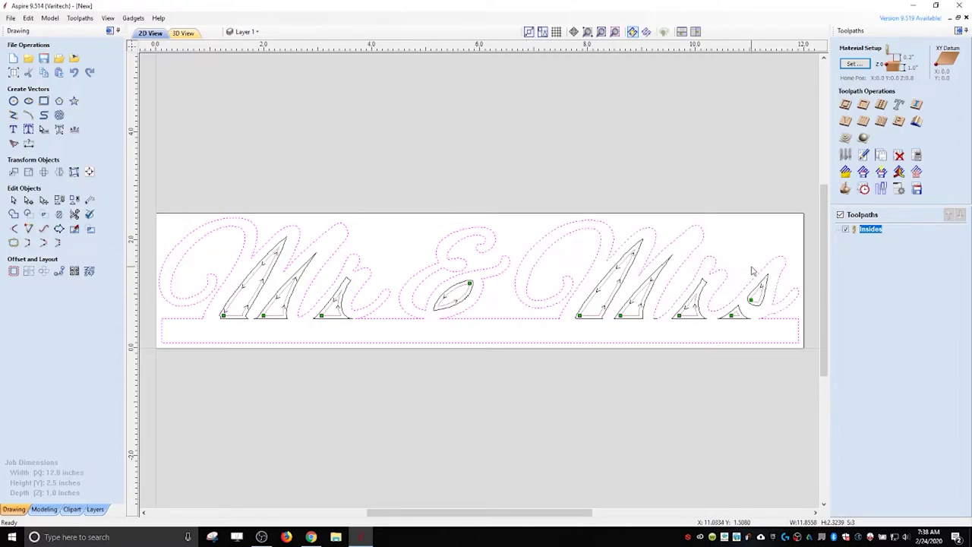
key(j)
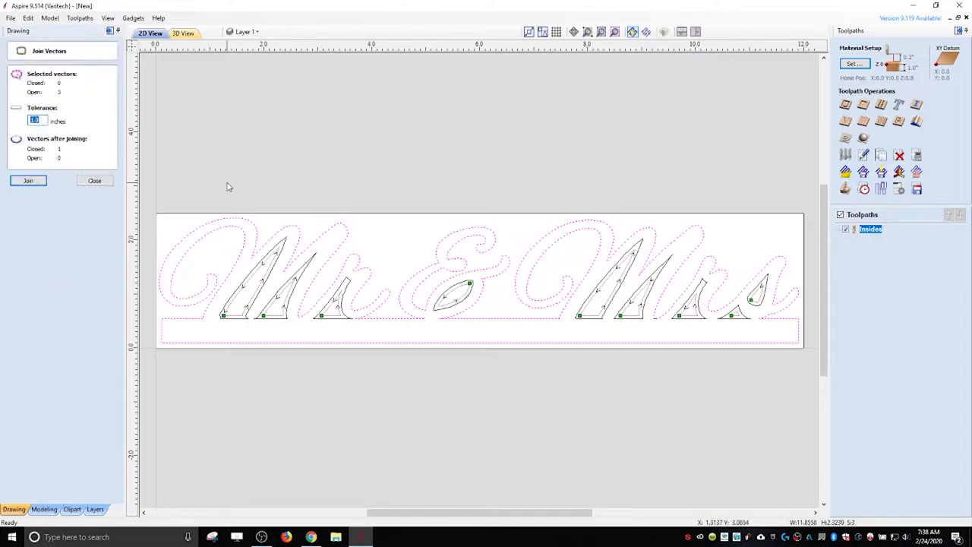
click(32, 179)
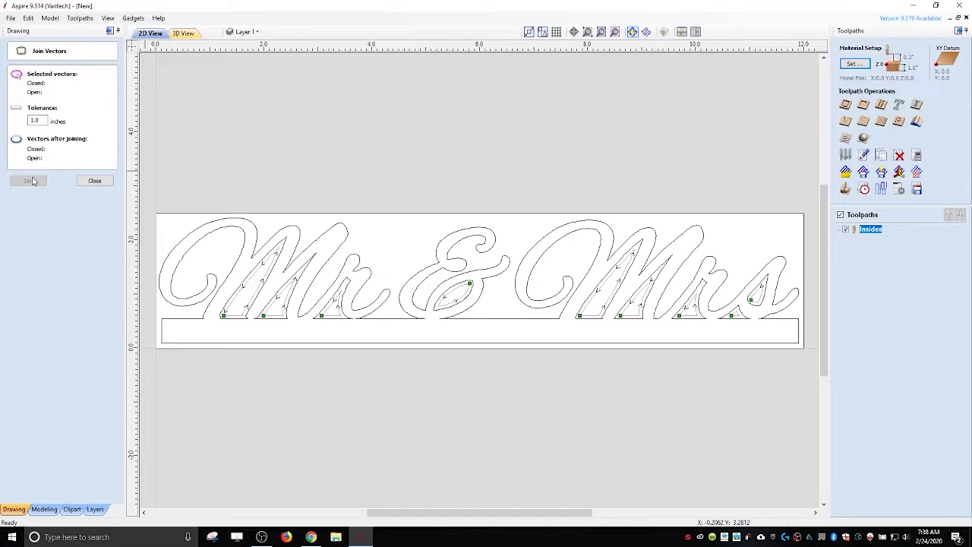
click(94, 180)
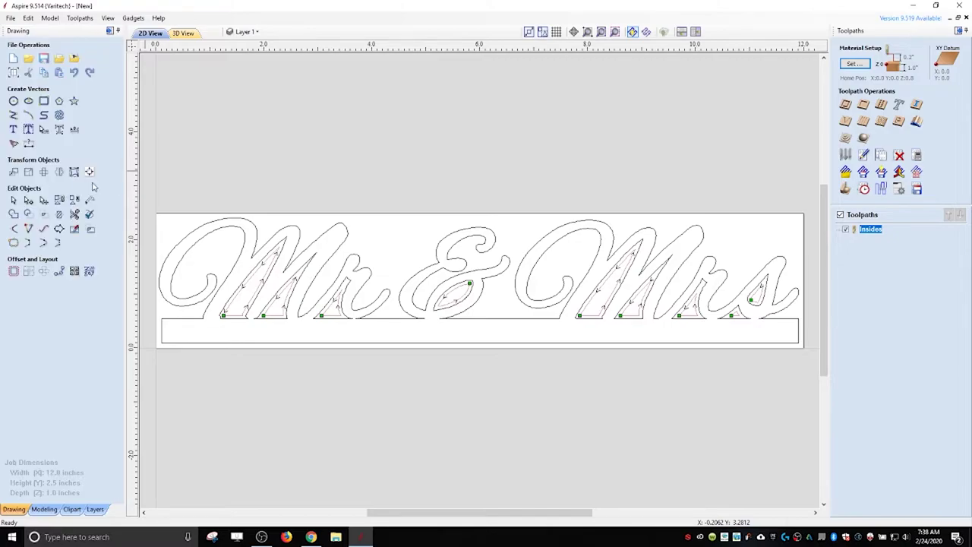
Step: Start a 2D profile toolpath for the joined outer outline, machining Outside / Right in four passes of 0.1875 inches
click(472, 232)
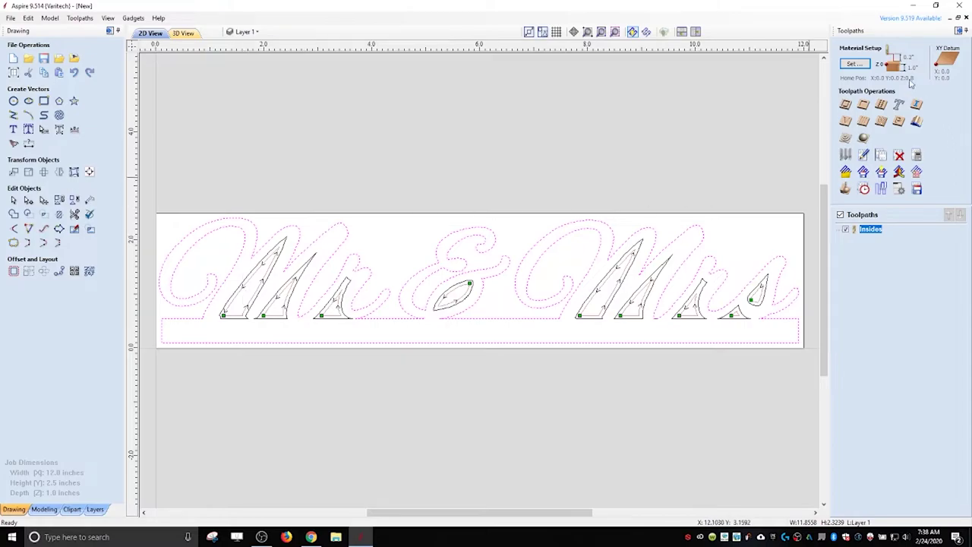
click(846, 104)
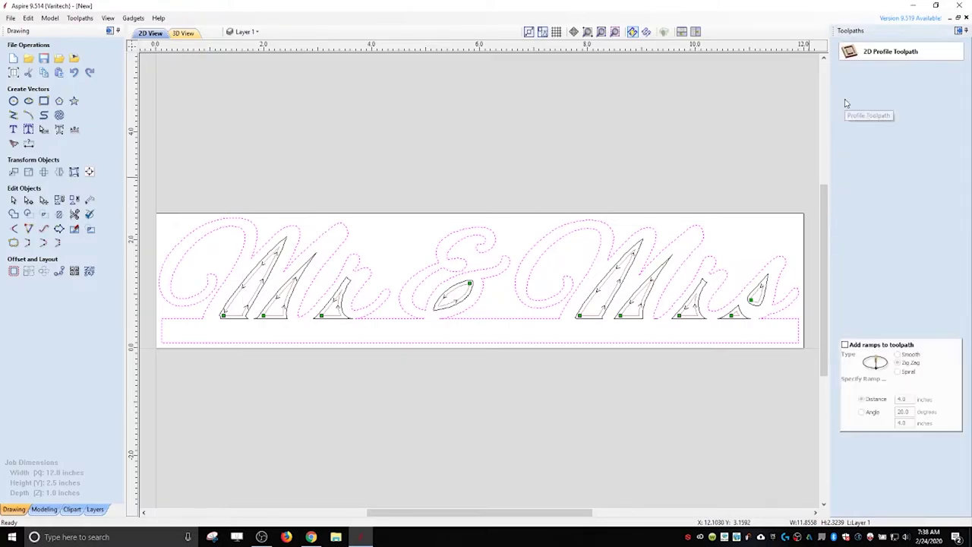
click(863, 174)
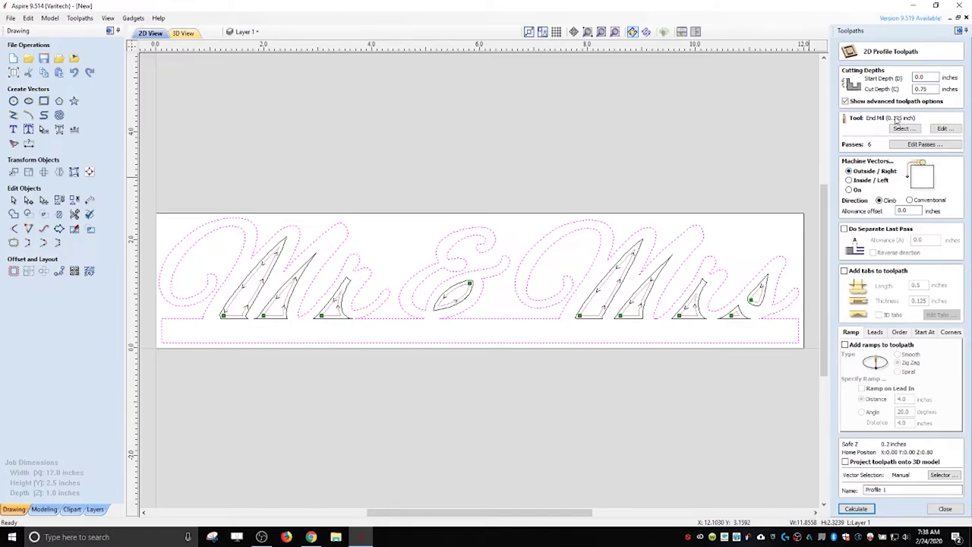
click(924, 145)
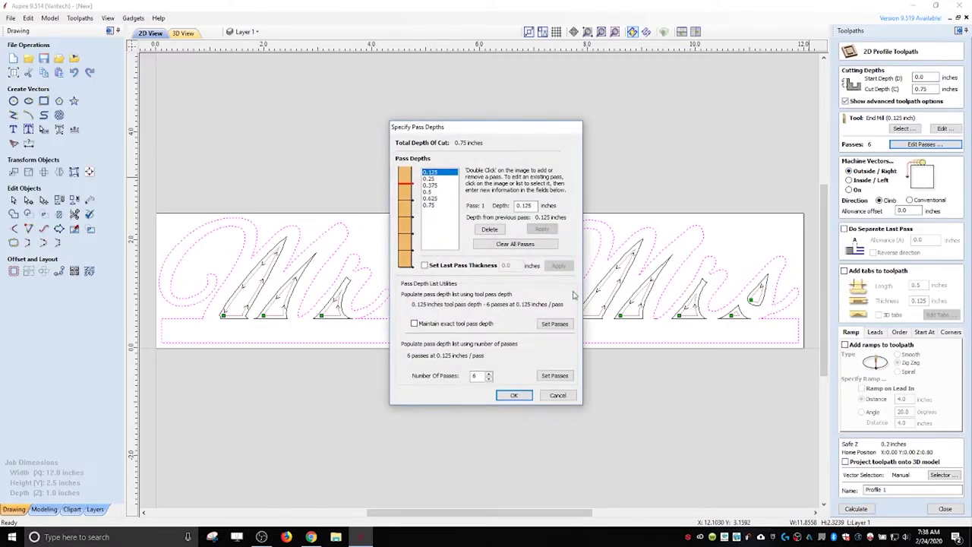
click(488, 379)
click(489, 380)
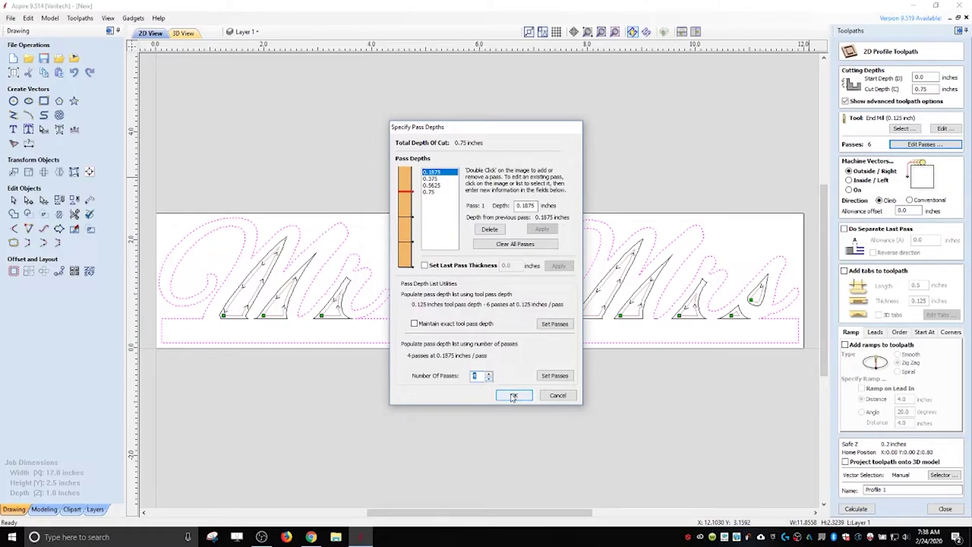
click(514, 396)
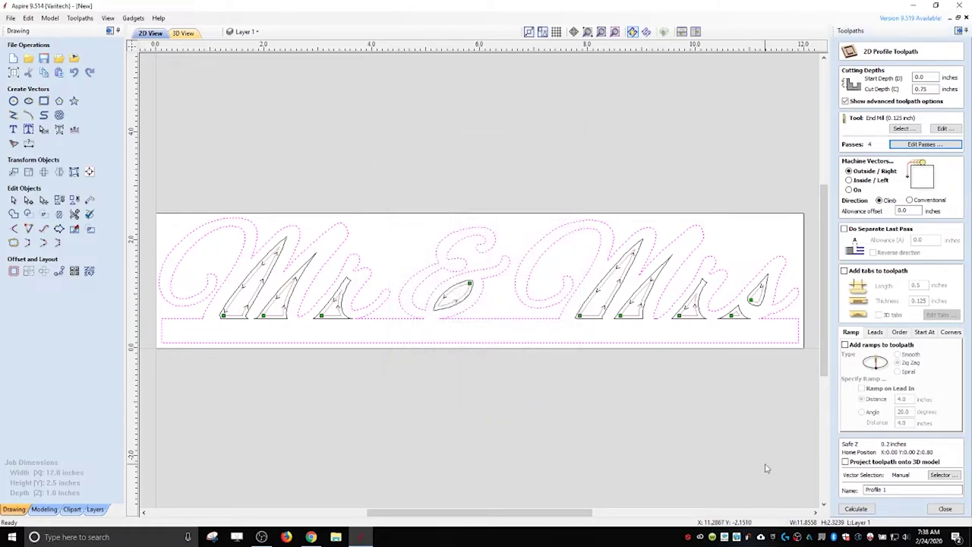
Step: Name the outer profile toolpath Outside and calculate it
drag(887, 490, 840, 487)
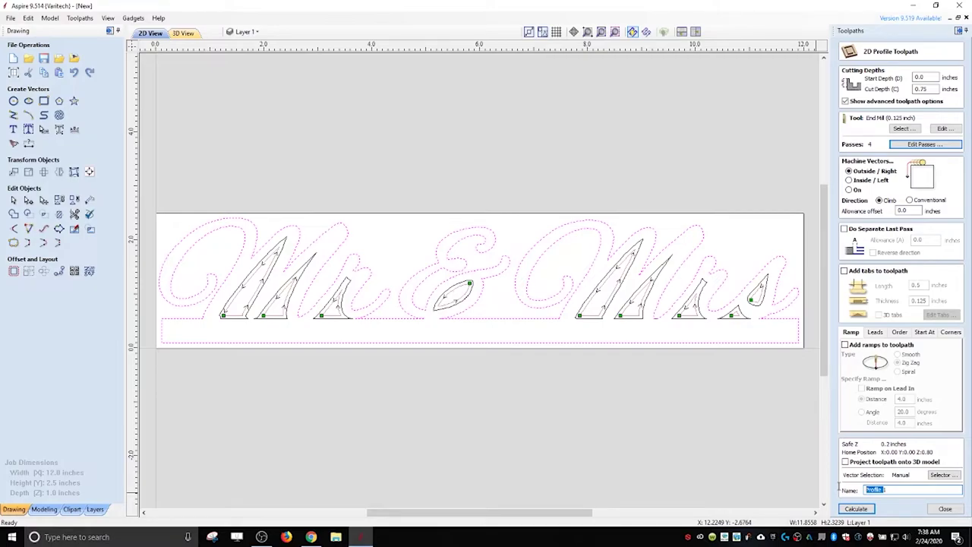
drag(900, 490, 872, 490)
text(Outside)
click(868, 511)
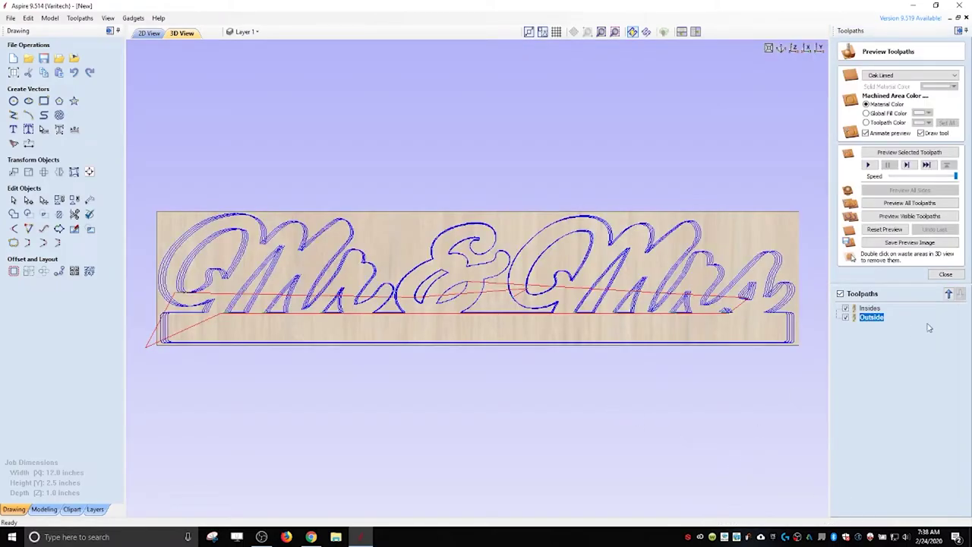
Step: Preview all toolpaths and examine from an angle how deep they cut into the material
click(906, 204)
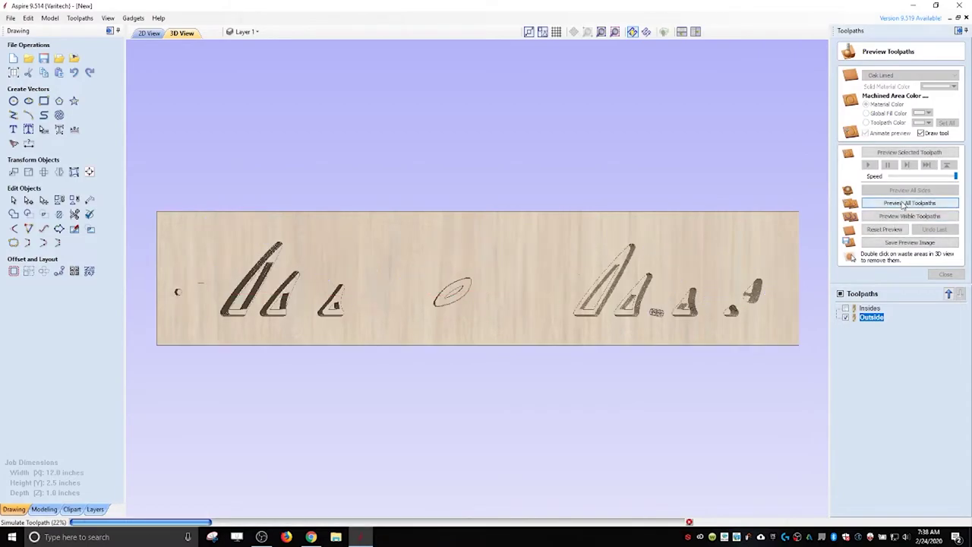
drag(486, 281, 497, 335)
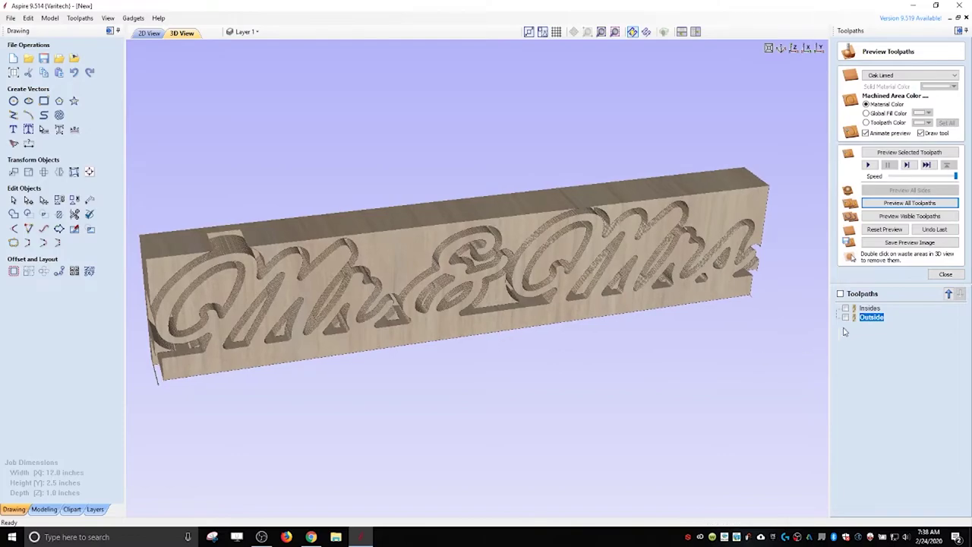
Step: Edit the Insides toolpath to a cut depth of 1 inch in four 0.25 inch passes and recalculate it
double_click(870, 308)
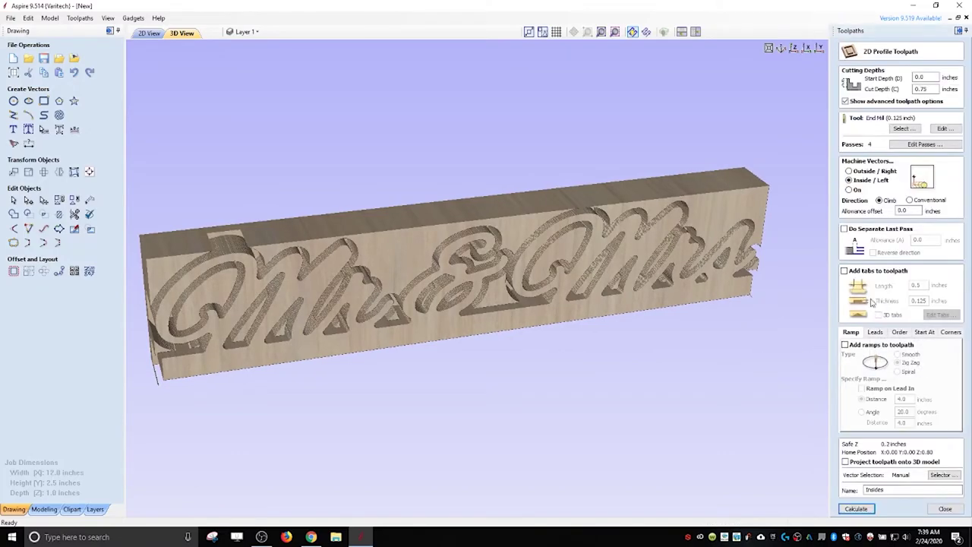
drag(934, 89, 910, 88)
text(1)
key(Tab)
click(924, 144)
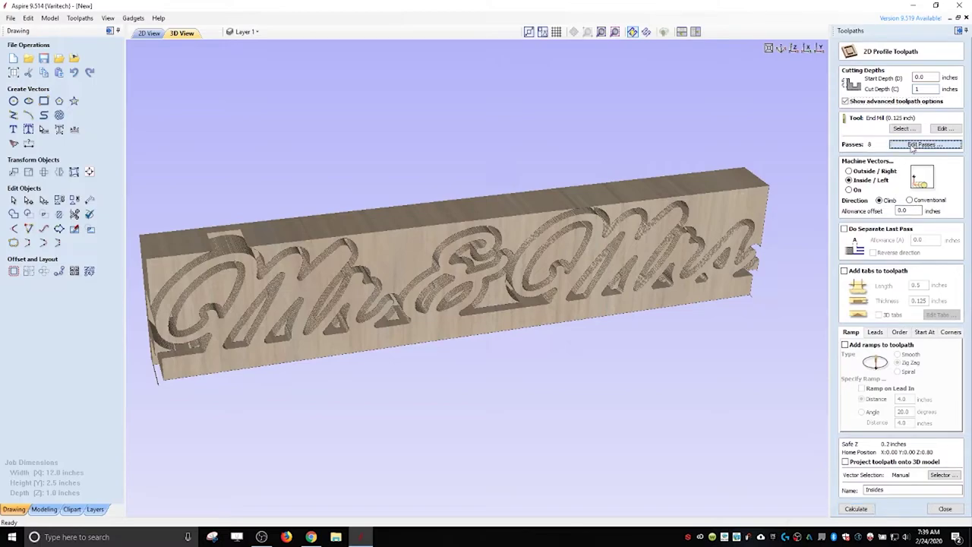
click(490, 379)
click(490, 379)
click(490, 379)
click(489, 380)
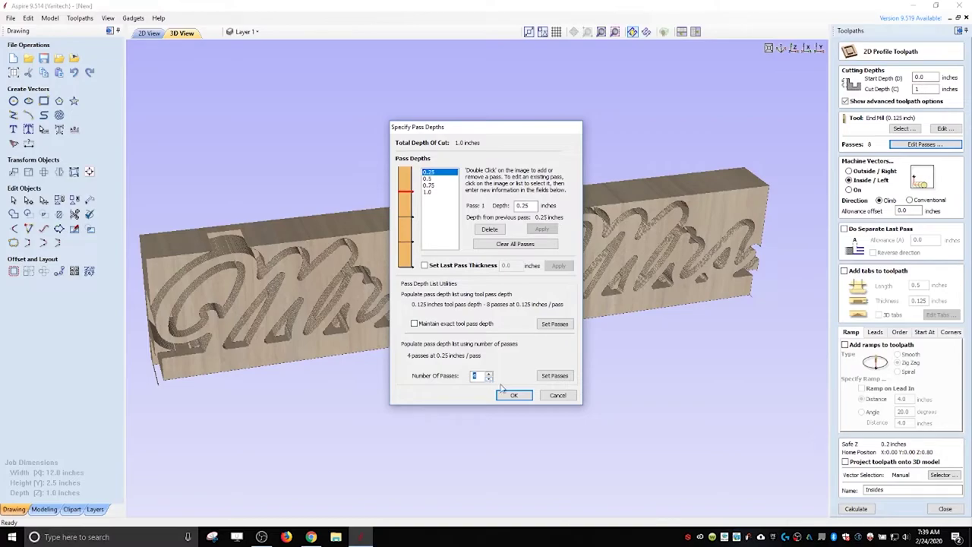
click(514, 395)
click(867, 512)
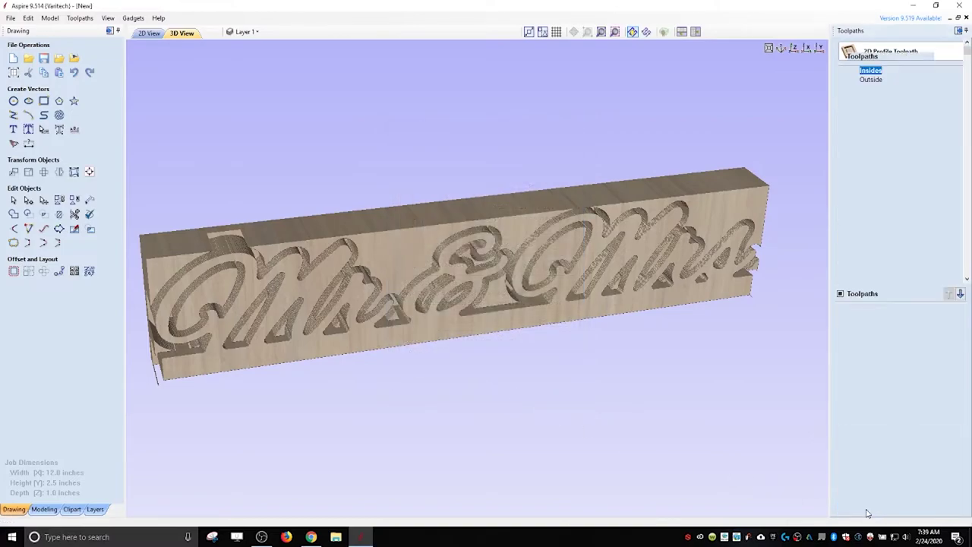
Step: Edit the Outside toolpath to a cut depth of 1 inch in four 0.25 inch passes and recalculate it
double_click(871, 318)
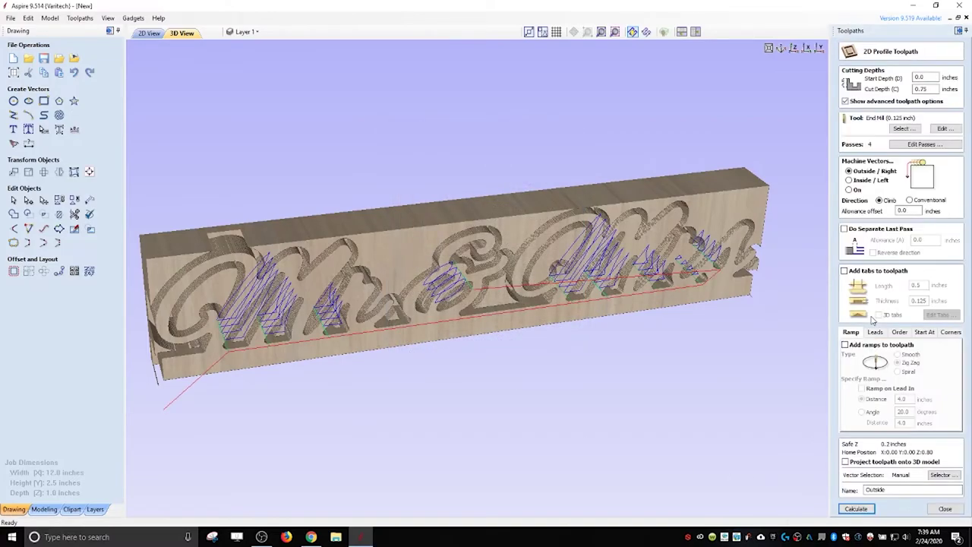
double_click(923, 89)
text(1)
key(Tab)
click(925, 144)
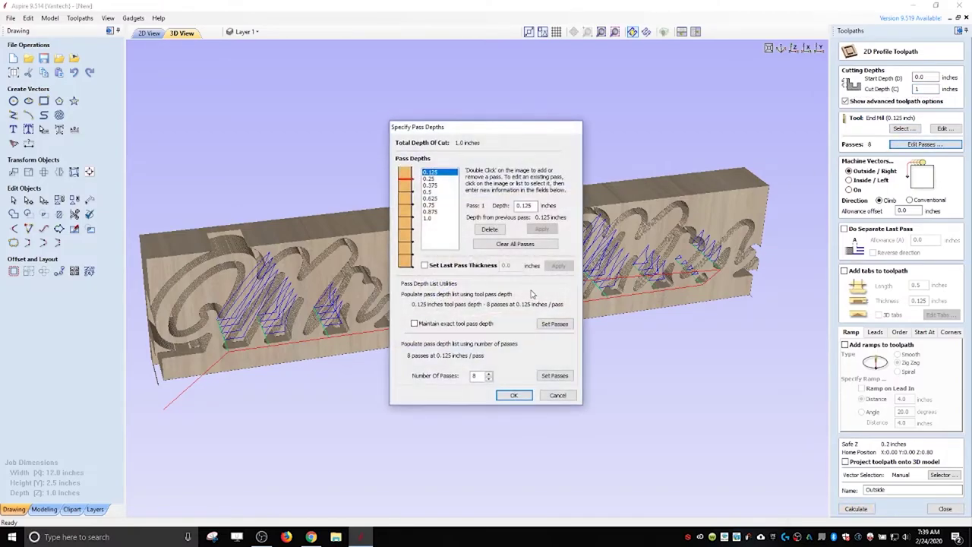
click(489, 378)
click(489, 378)
click(490, 378)
click(489, 379)
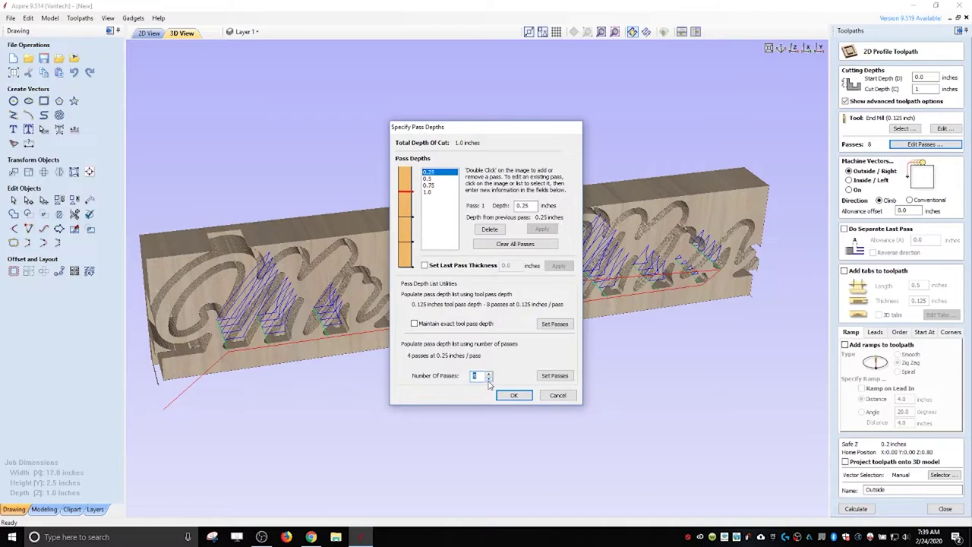
click(514, 395)
click(855, 509)
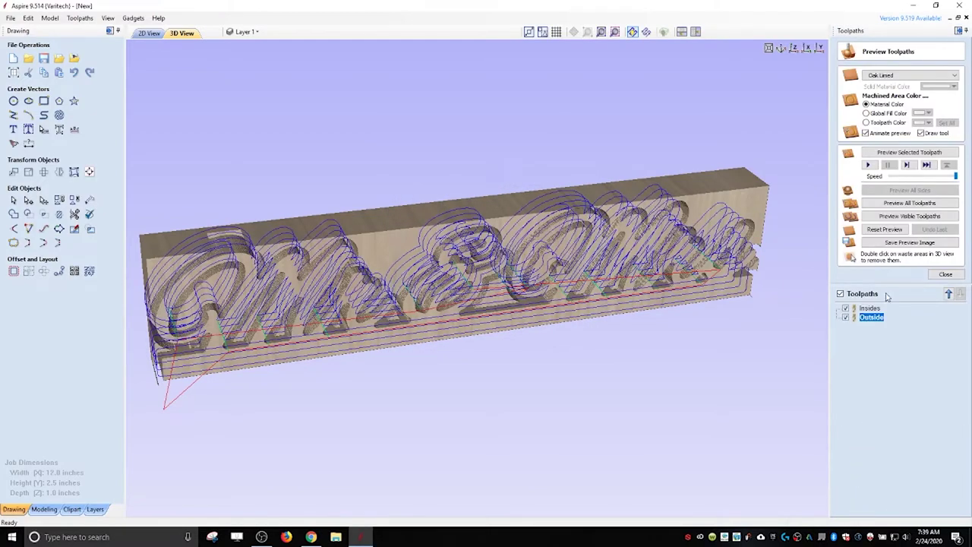
Step: Reset the preview and simulate all toolpaths again, viewing the sign from the front
click(886, 229)
click(904, 202)
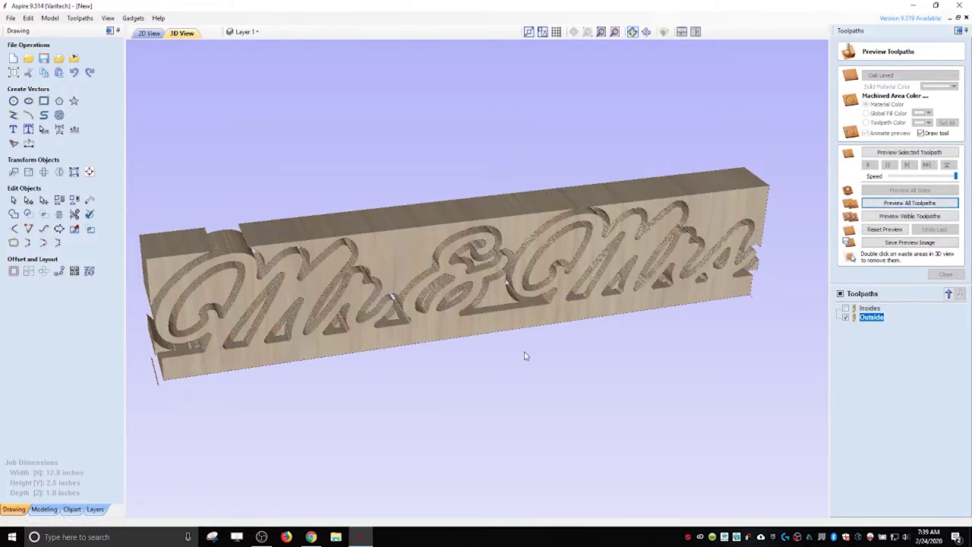
drag(513, 384, 614, 330)
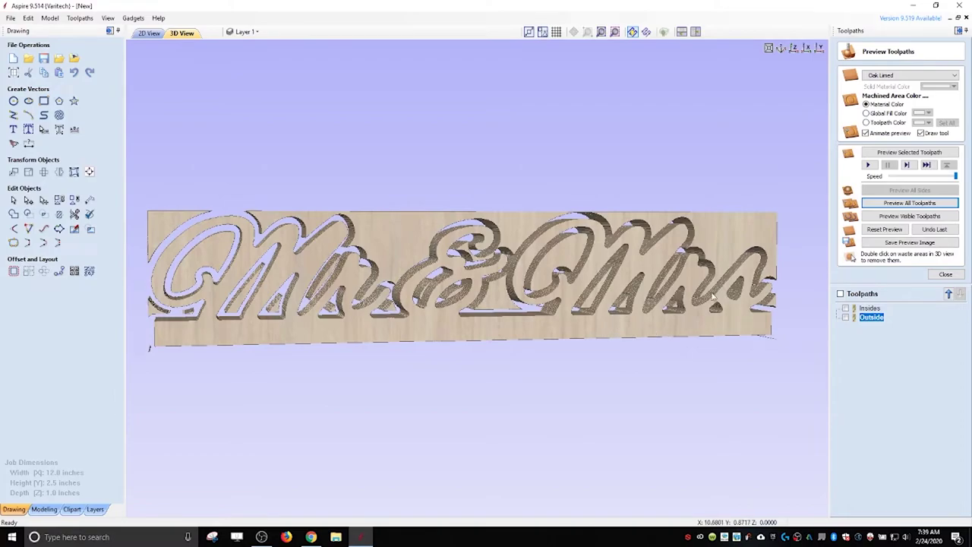
Step: Try to clear the waste material above and inside the "Mrs" lettering from the simulated sign
double_click(731, 236)
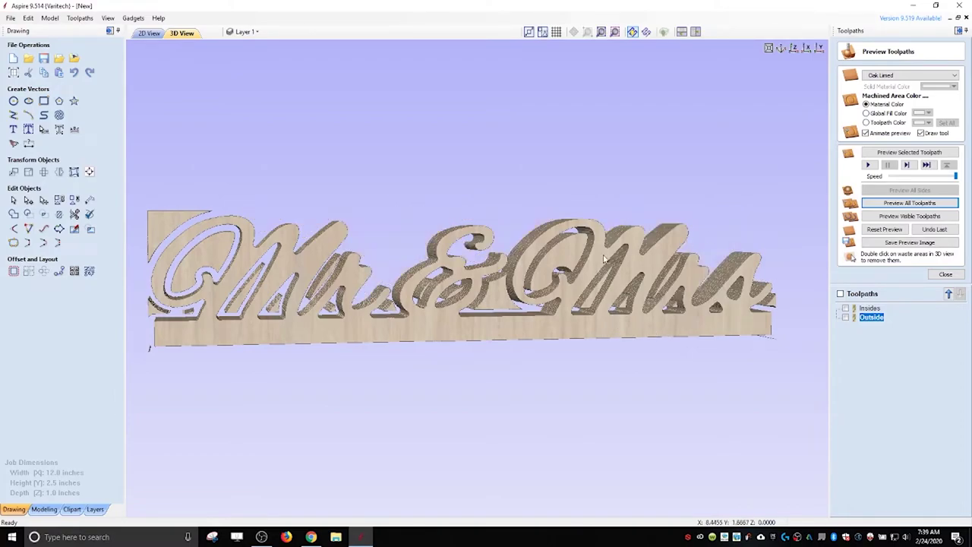
double_click(575, 258)
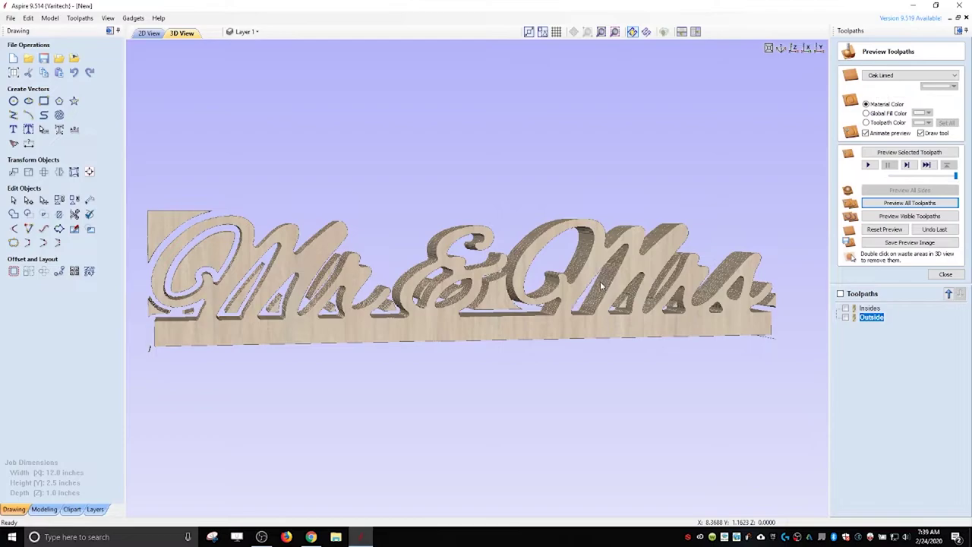
double_click(668, 279)
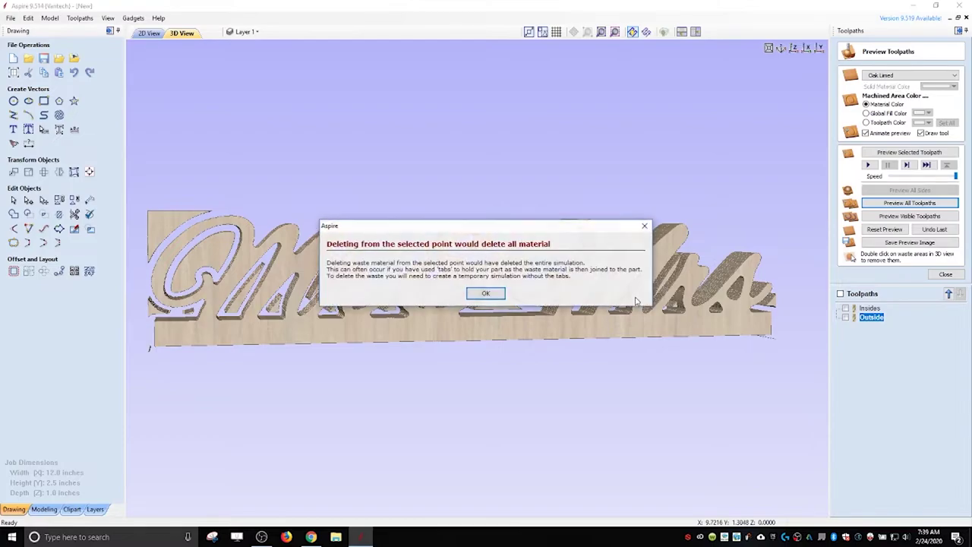
click(486, 294)
drag(578, 278, 665, 255)
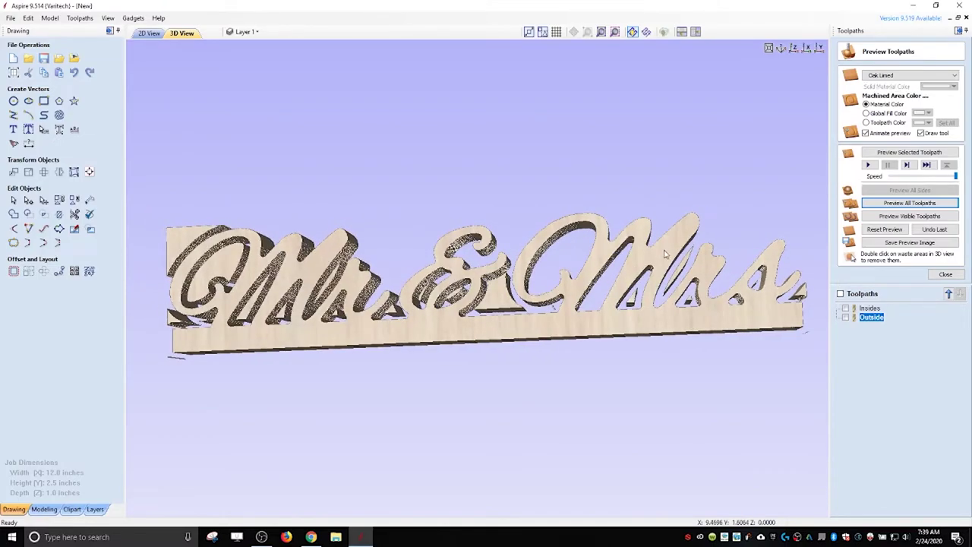
double_click(665, 255)
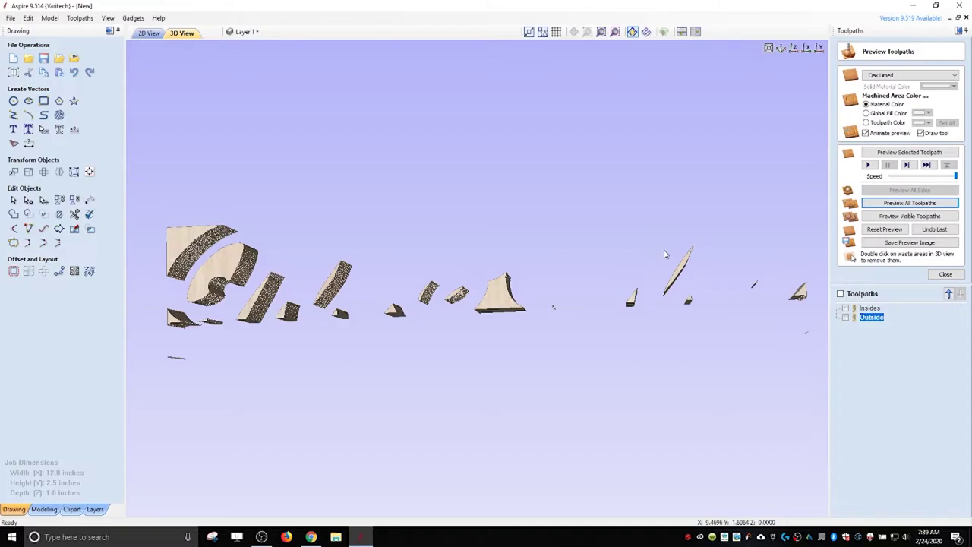
Step: Reset the preview, simulate all toolpaths again and remove the waste pieces around and inside "& Mrs"
click(895, 229)
click(909, 202)
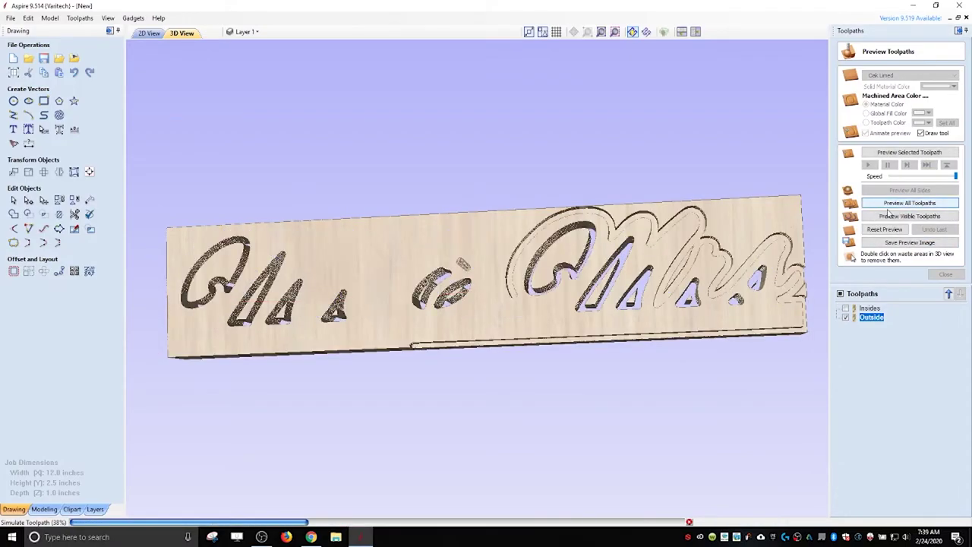
double_click(738, 211)
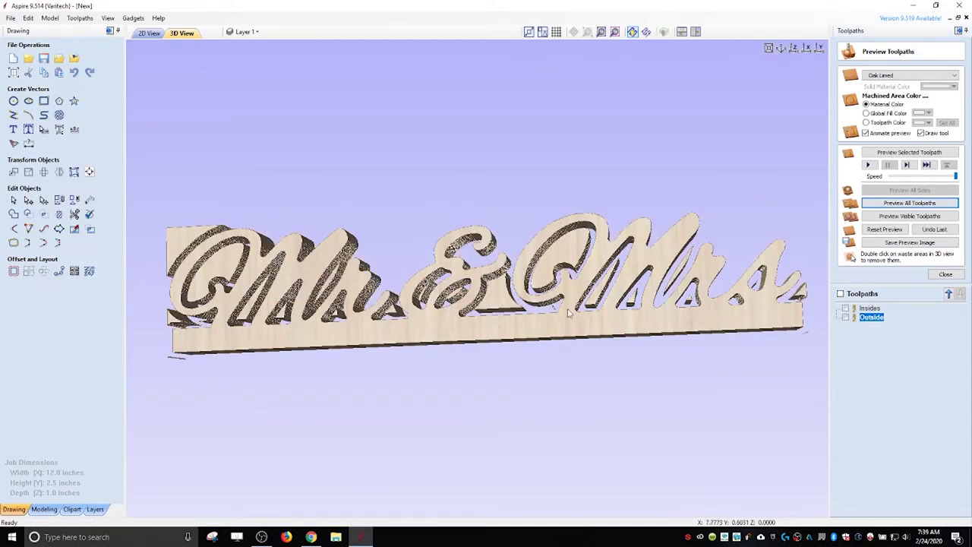
double_click(501, 300)
double_click(589, 273)
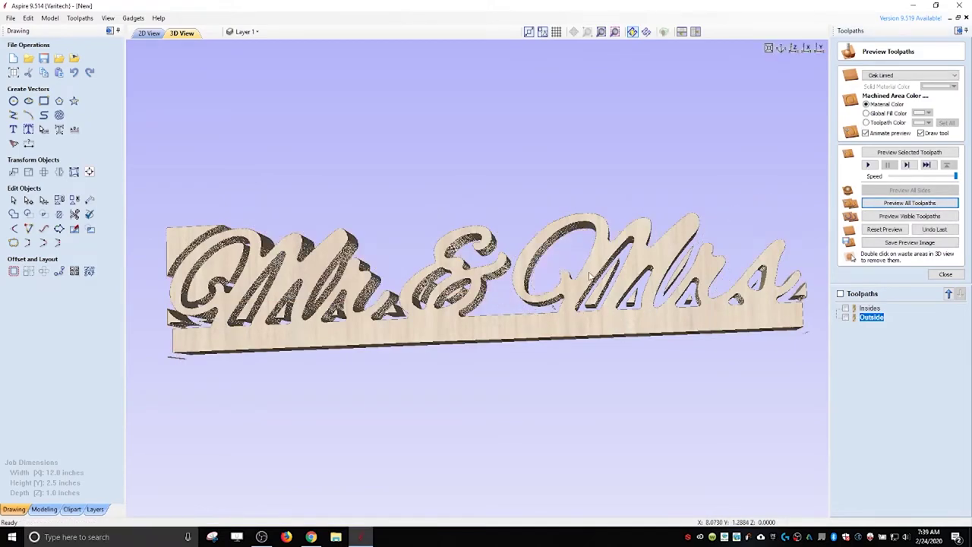
double_click(596, 293)
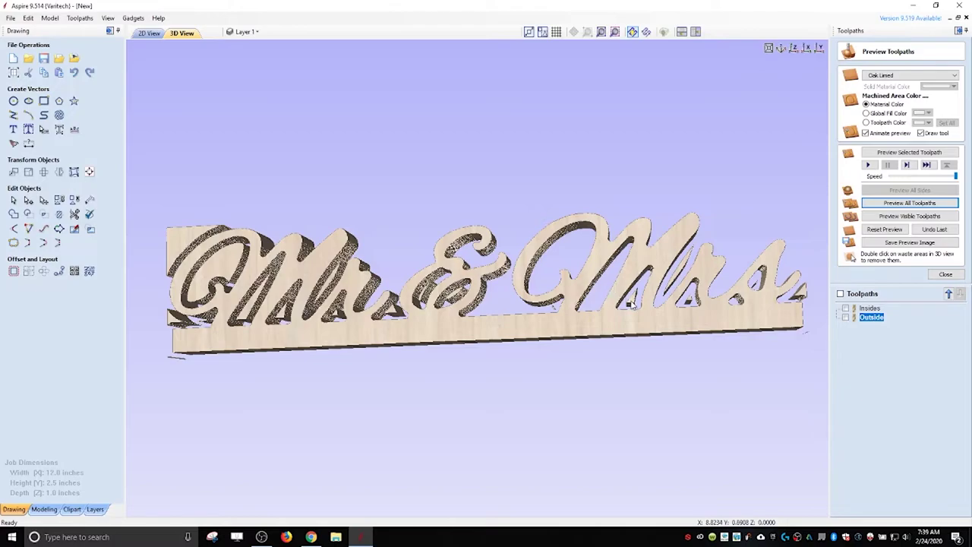
double_click(678, 275)
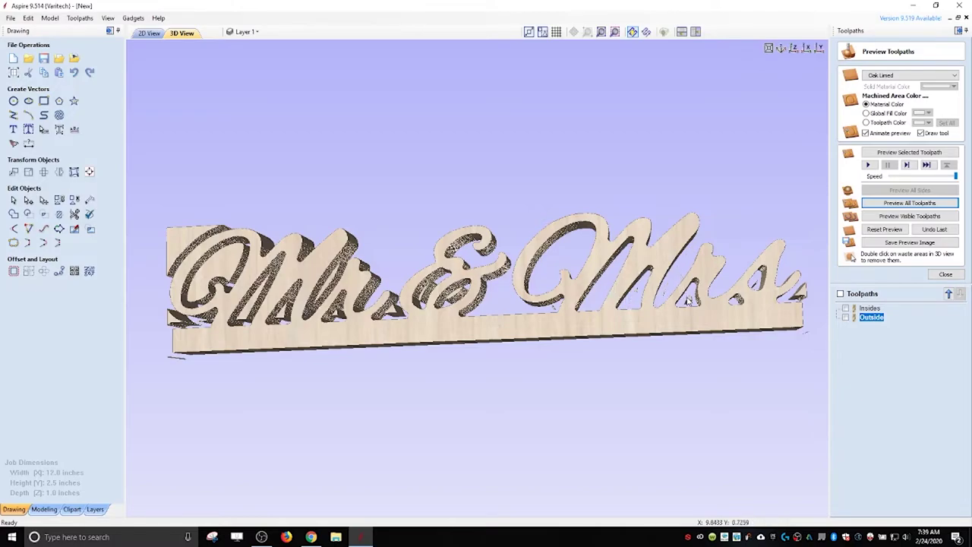
double_click(688, 302)
Step: Remove the waste pieces inside and around the "Mr" lettering, including the corner offcuts, from the simulated sign
double_click(222, 263)
double_click(181, 240)
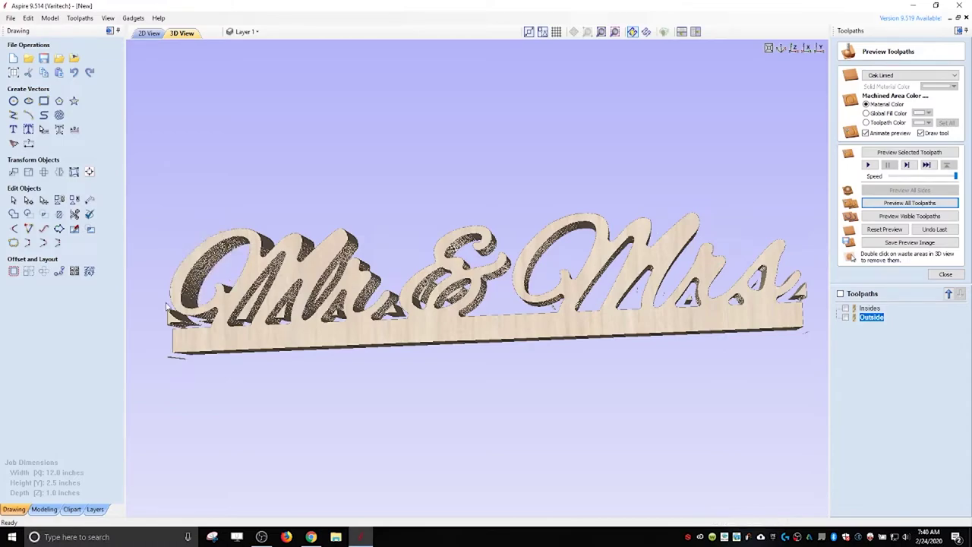
double_click(271, 315)
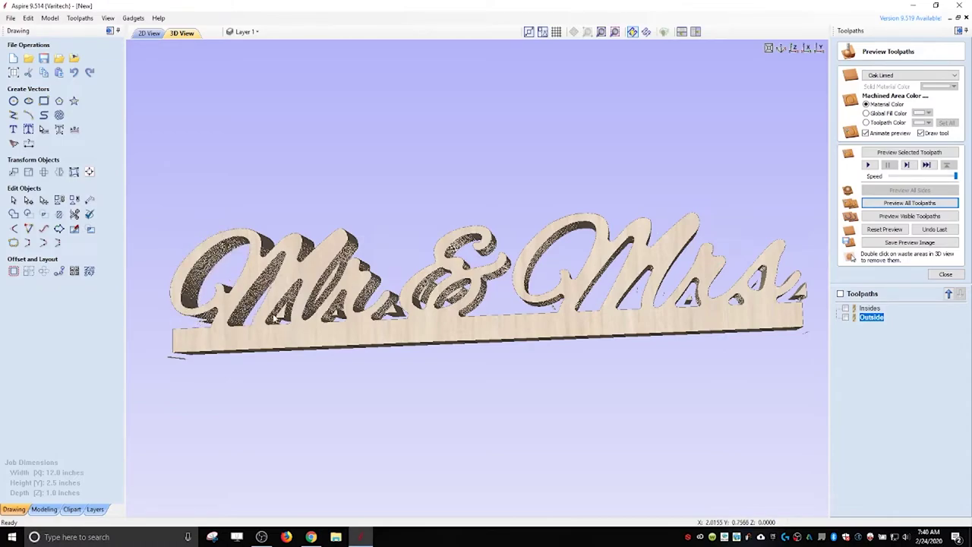
Step: Examine the cleared sign from several angles and close up, checking how the letters join the base bar
drag(395, 300, 514, 232)
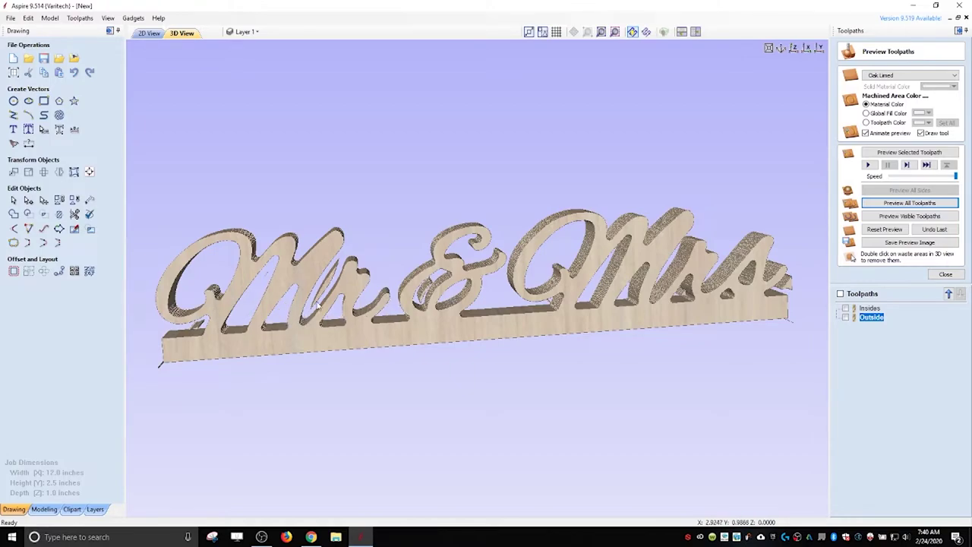
drag(419, 330, 422, 290)
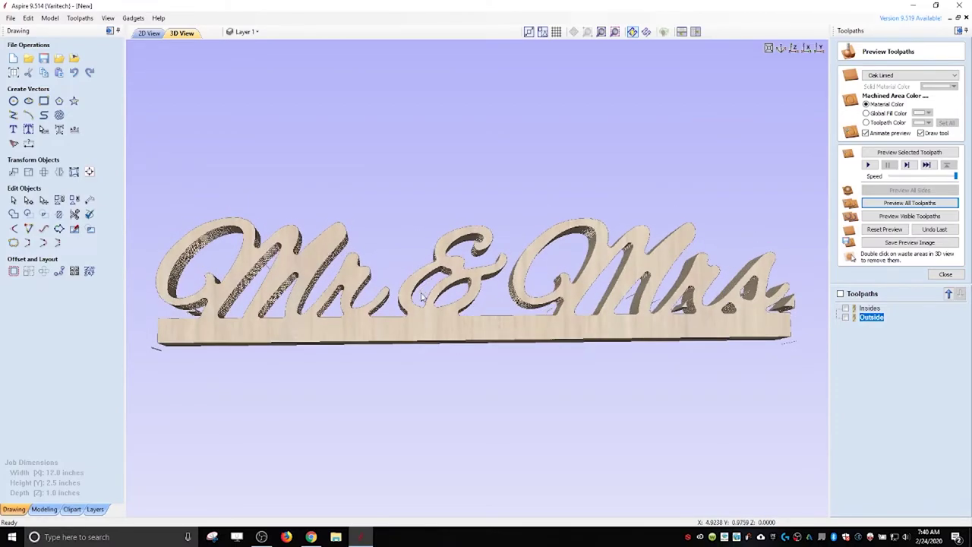
drag(657, 311, 663, 332)
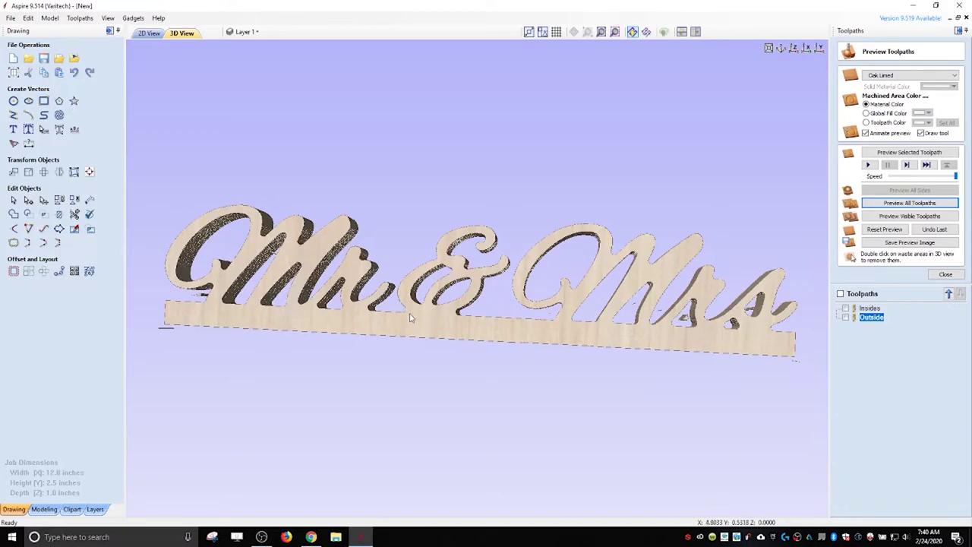
scroll(410, 318, up, 4)
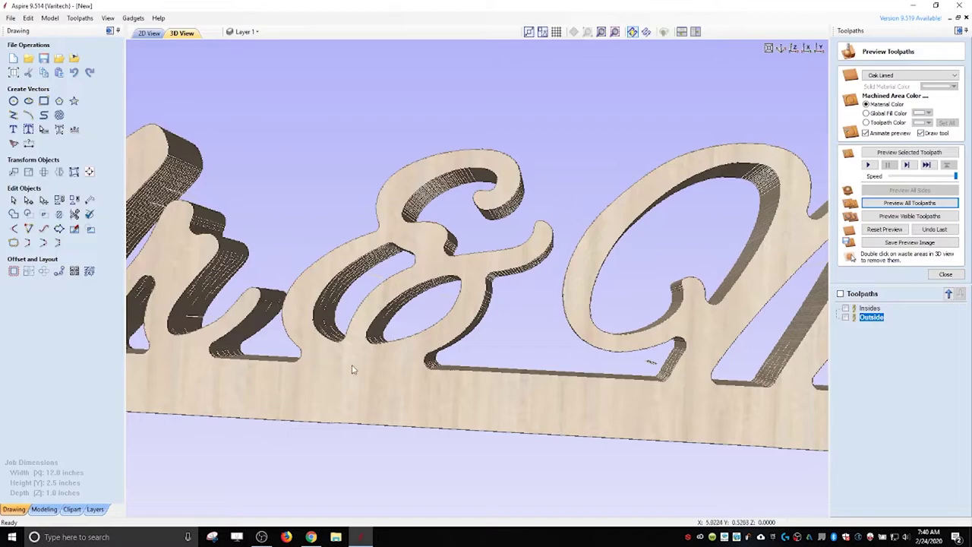
scroll(351, 370, down, 5)
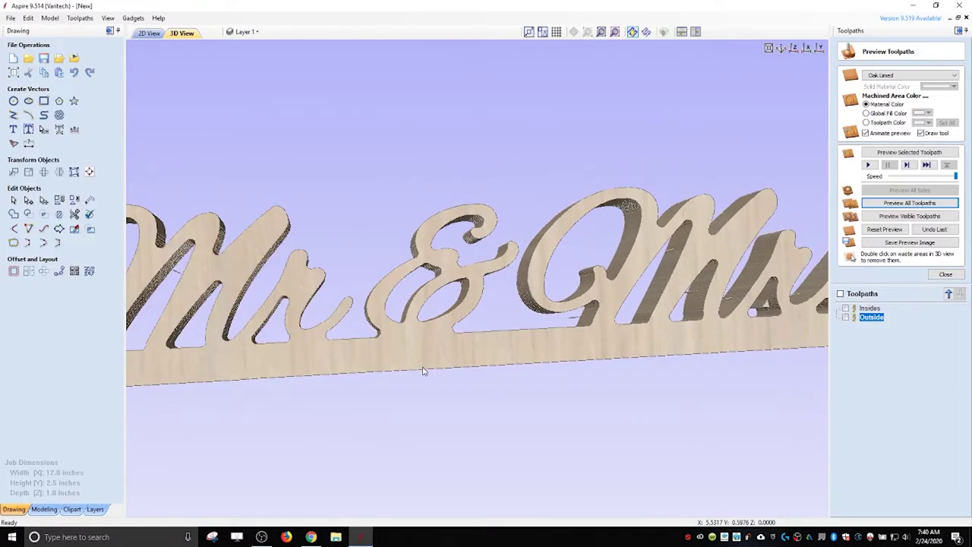
scroll(423, 371, down, 3)
drag(423, 370, 532, 307)
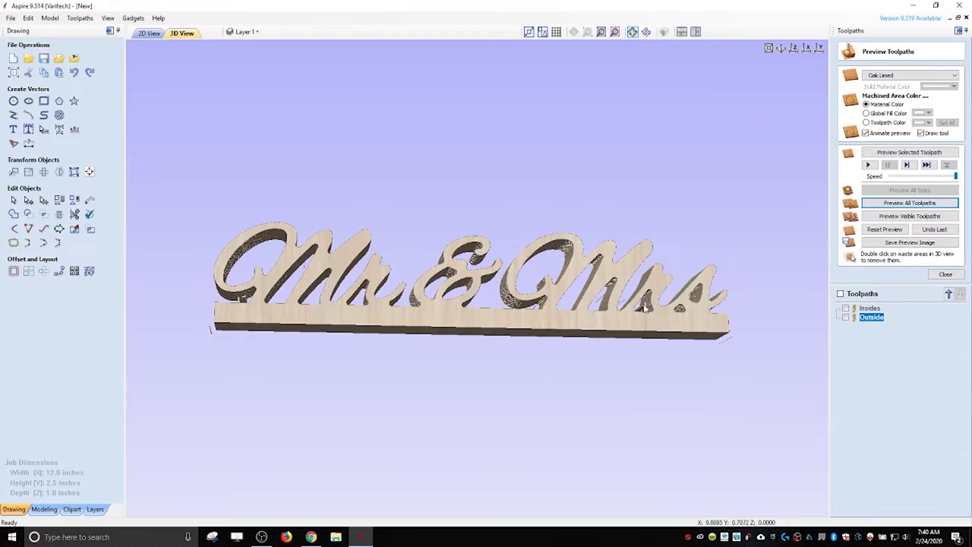
drag(569, 312, 509, 337)
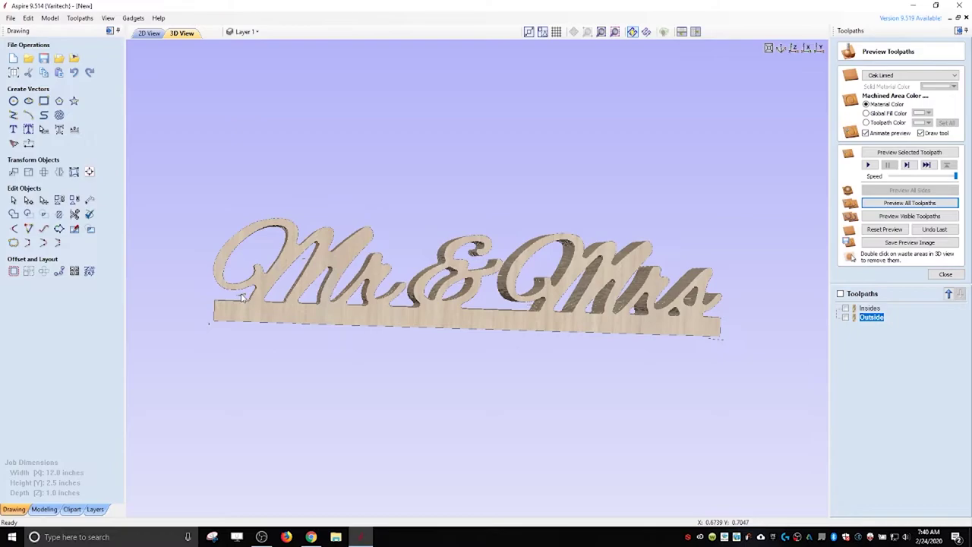
drag(319, 308, 342, 295)
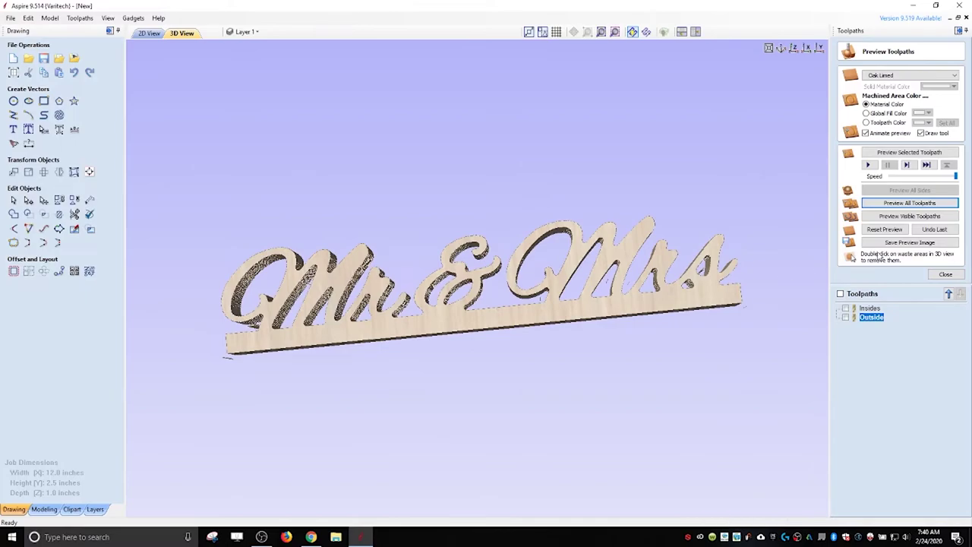
Step: Close the preview, show both toolpaths, and choose the Mach2/3 Arcs (inch) (*.txt) post processor for saving them to one file
click(946, 274)
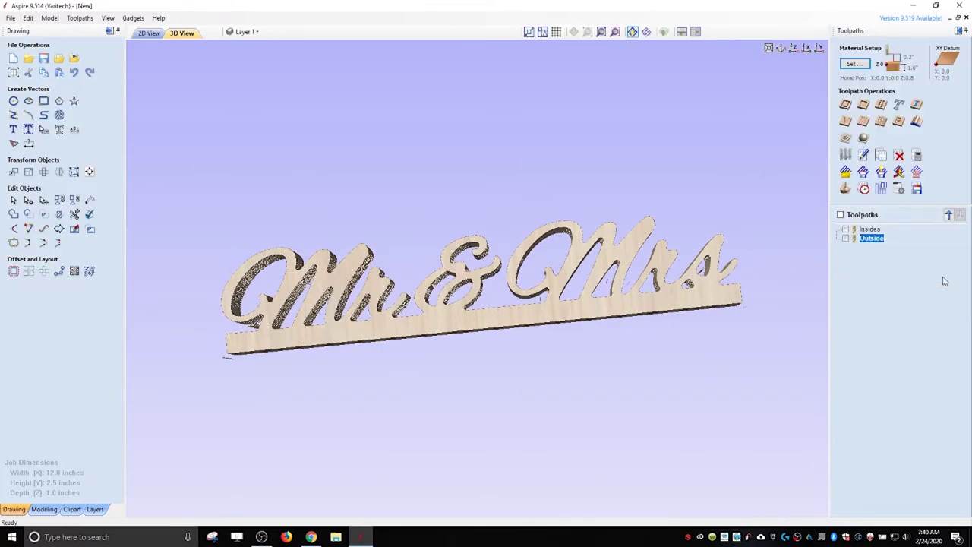
click(841, 216)
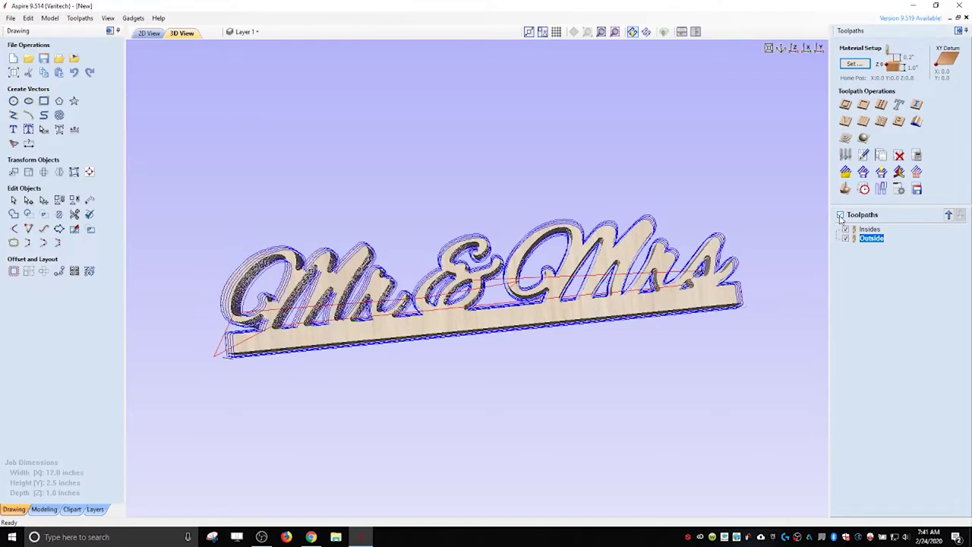
click(917, 189)
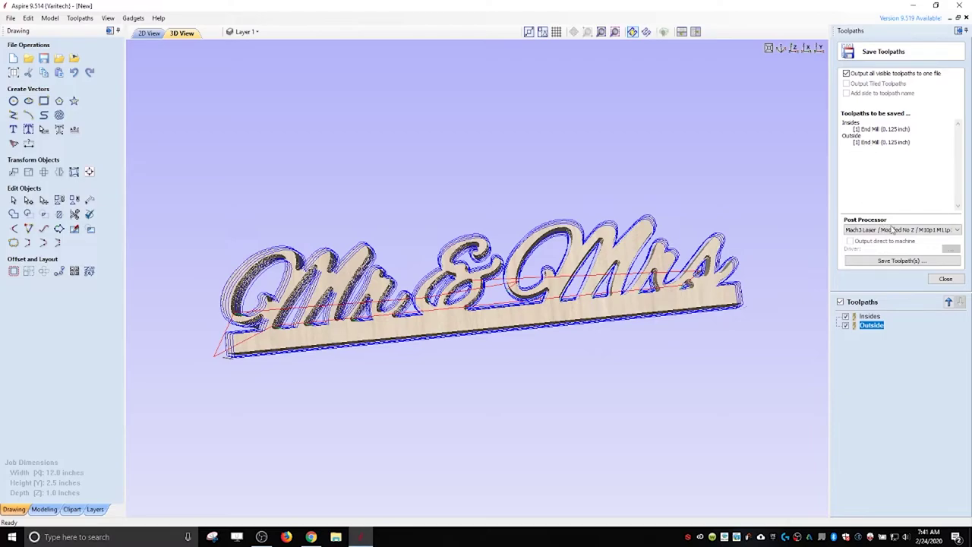
click(888, 231)
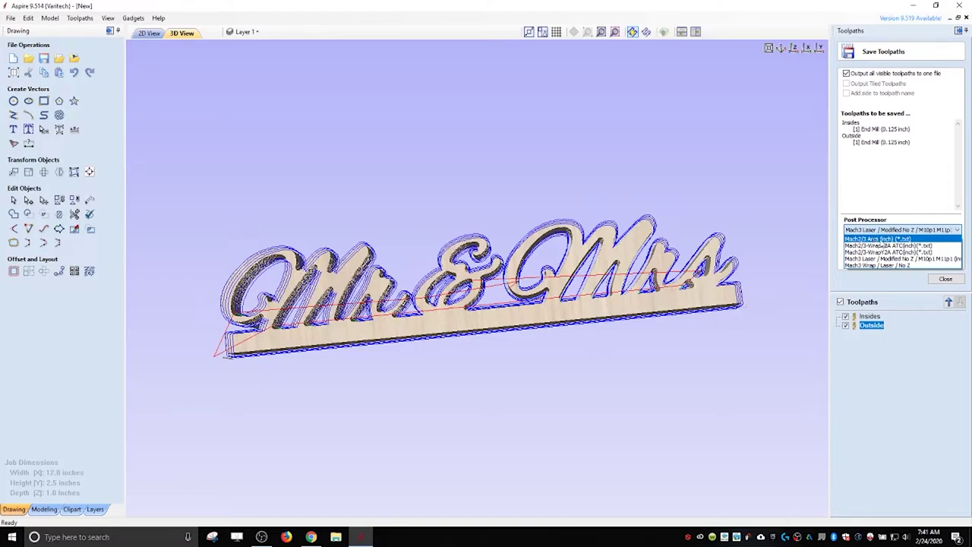
click(895, 239)
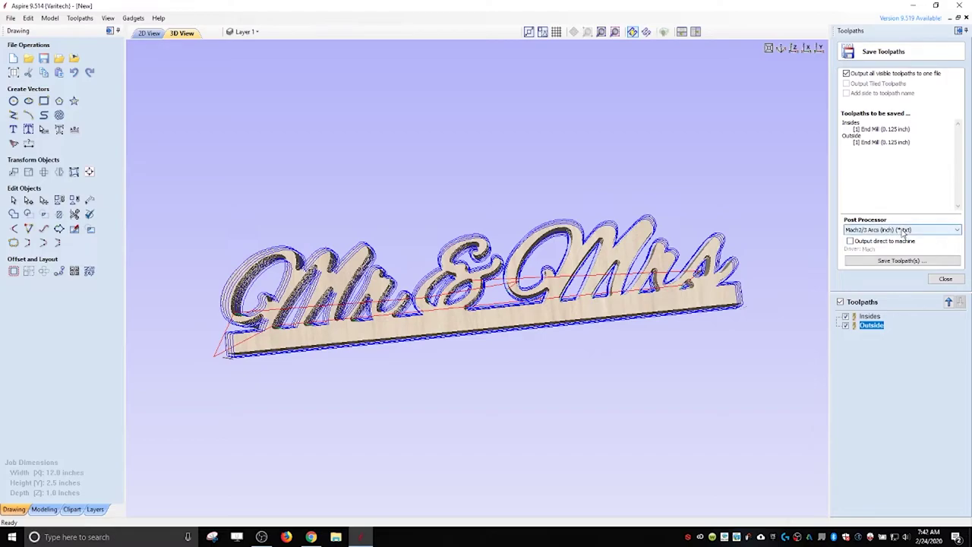
click(872, 327)
Step: Start saving the toolpaths, and create and open a new folder named MrMrsSign inside WorkshopProjects
click(908, 263)
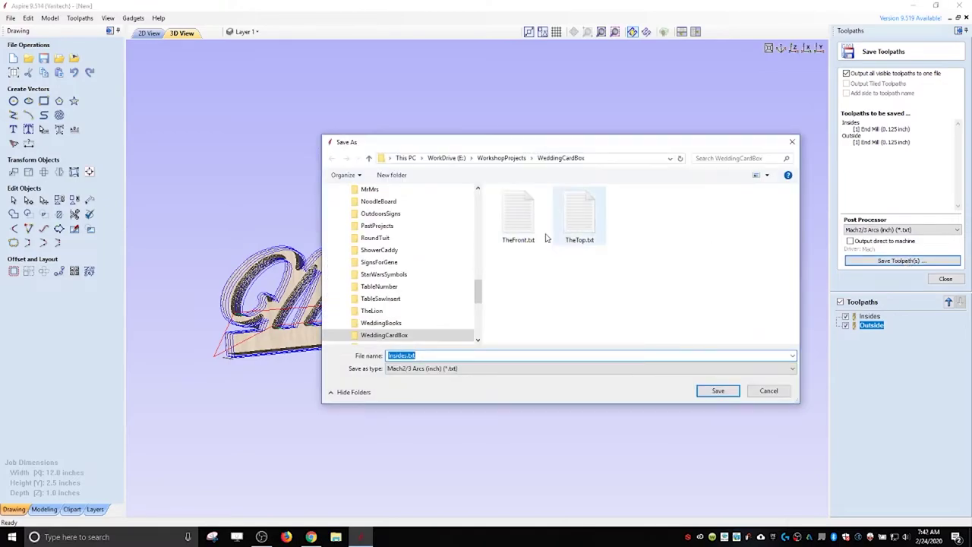
drag(478, 291, 477, 238)
click(392, 262)
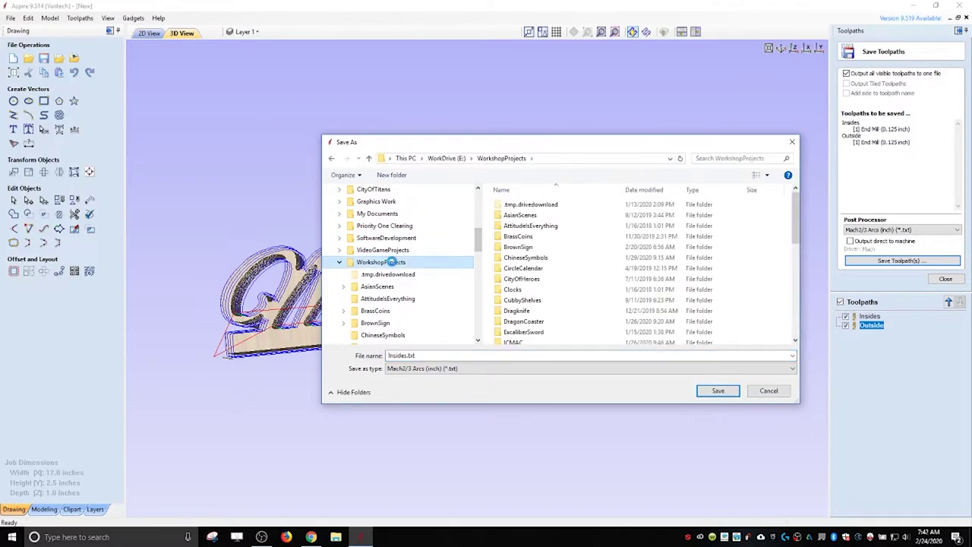
right_click(392, 263)
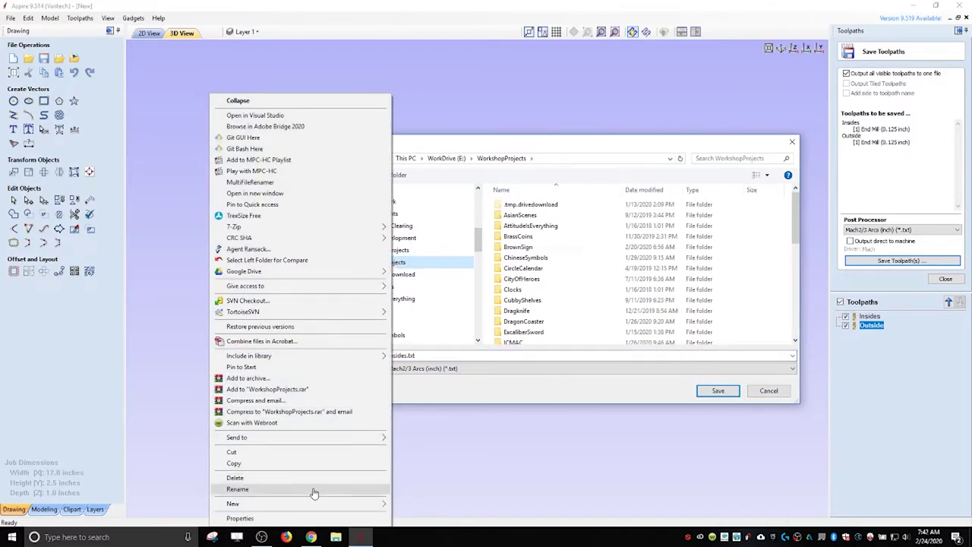
mouse_move(323, 505)
click(431, 507)
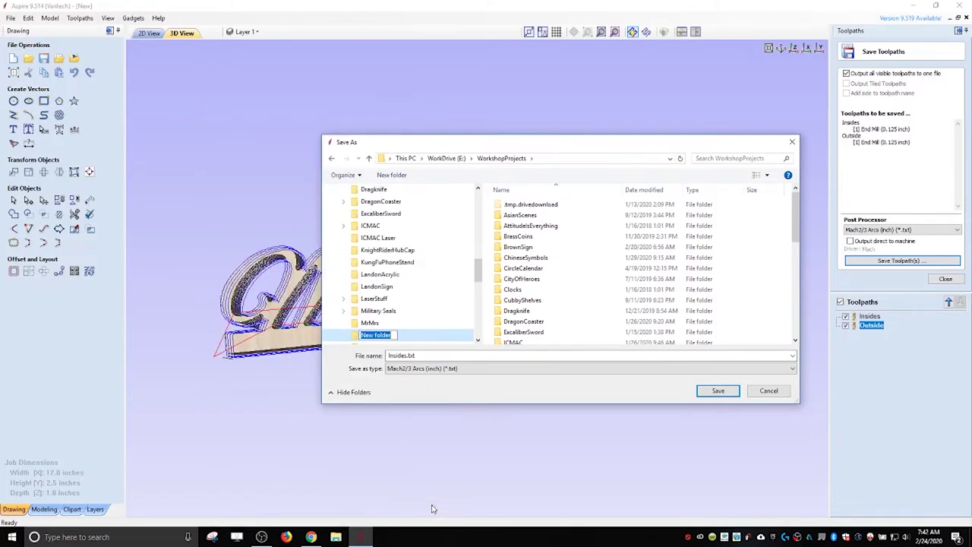
text(MrMrs)
key(Return)
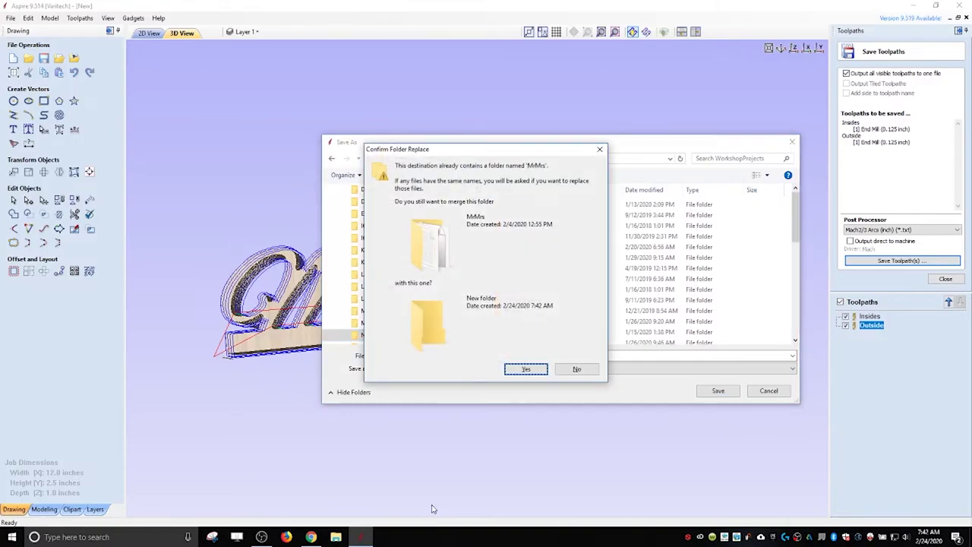
key(Escape)
text(MrMrsSign)
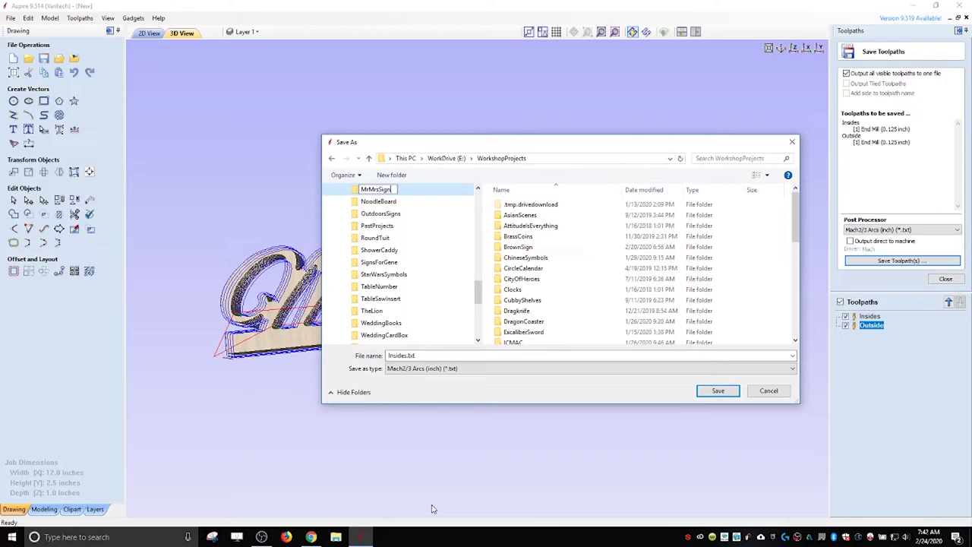
click(353, 191)
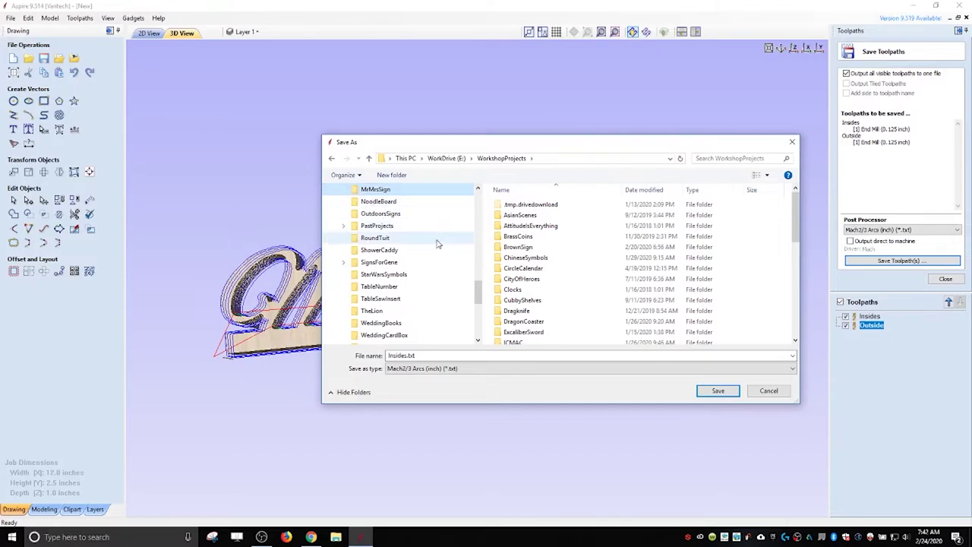
Step: Save the combined toolpaths in the MrMrsSign folder under the file name 1-125EndMill.txt
click(519, 356)
key(Home)
key(Delete)
key(Delete)
key(Delete)
key(Delete)
key(Delete)
key(Delete)
key(Delete)
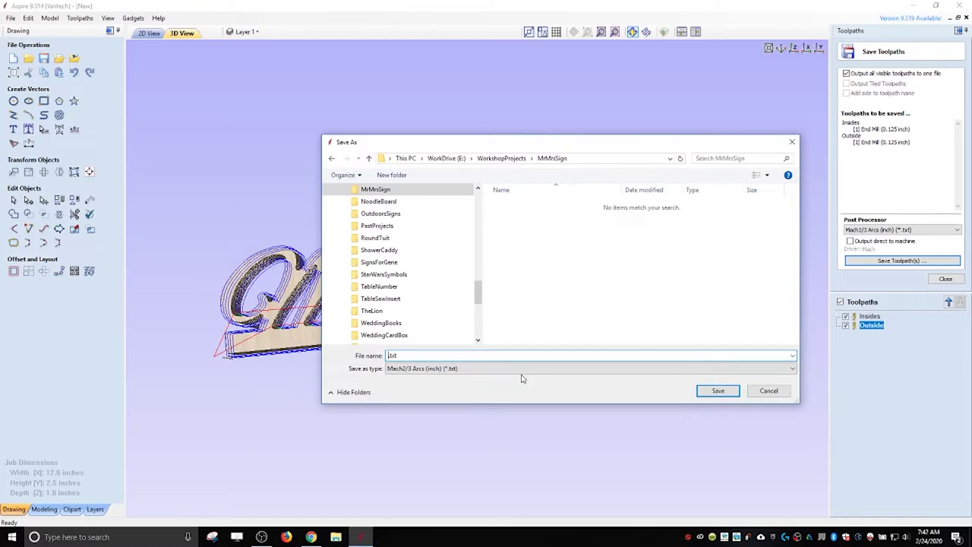
text(1-125EndMill)
click(718, 390)
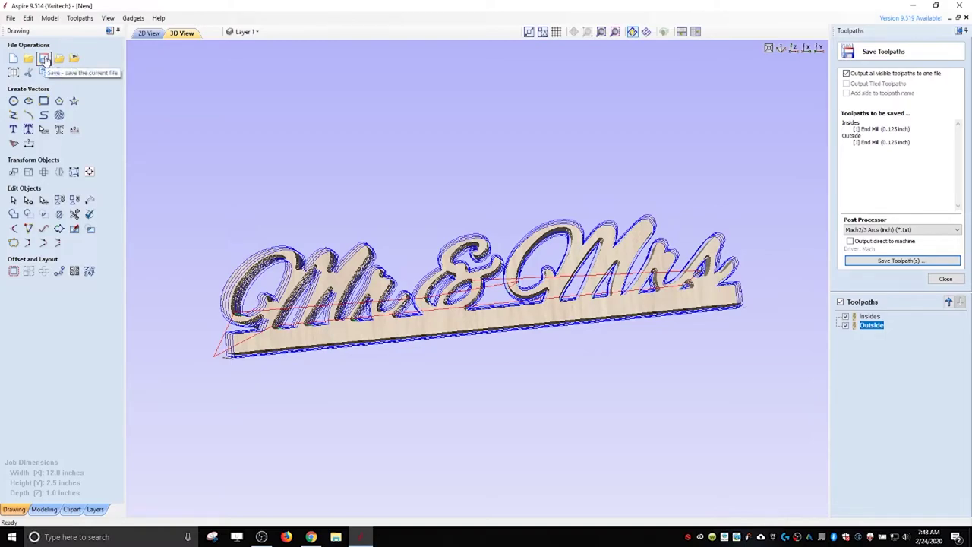
Step: Save the project in the MrMrsSign folder as an Aspire file named MrMrsSign
click(44, 59)
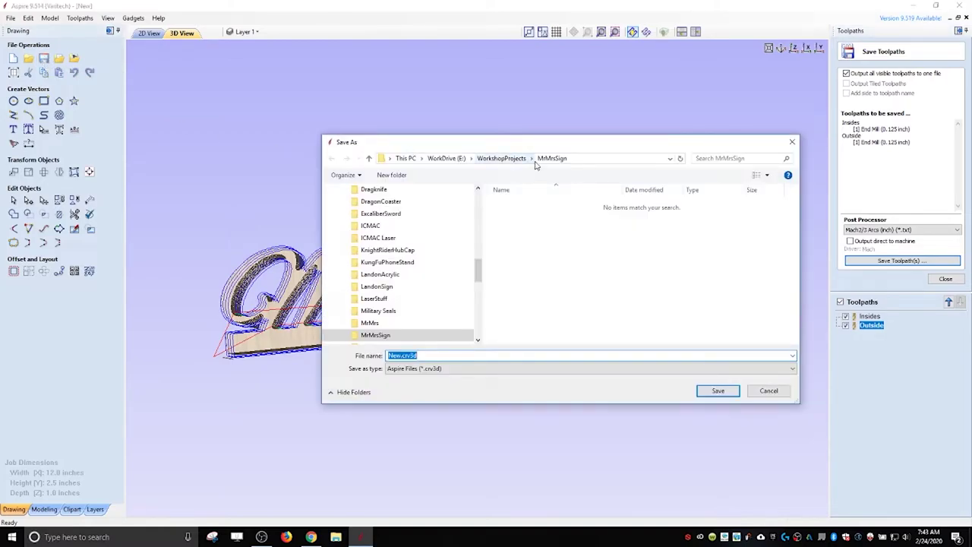
click(471, 357)
key(Home)
key(Delete)
key(Delete)
key(Delete)
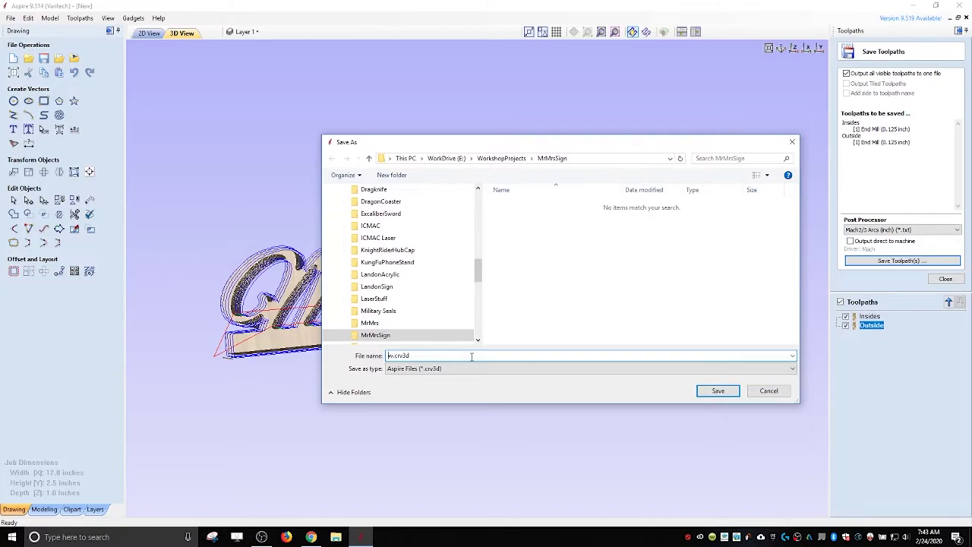
text(MrMrsSign)
click(719, 392)
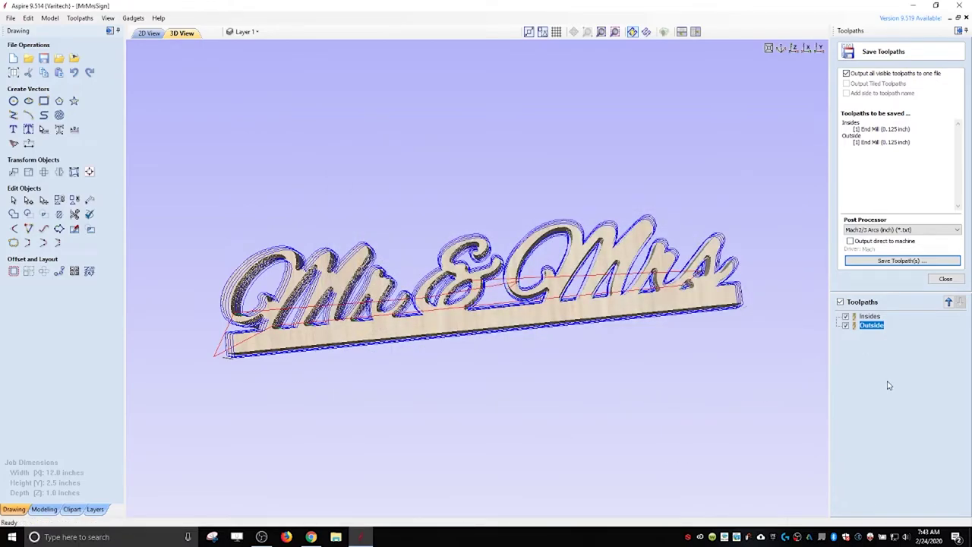
Step: Switch to File Explorer and open the MrMrsSign folder inside WorkshopProjects on WorkDrive (E:) to check the saved files
click(336, 537)
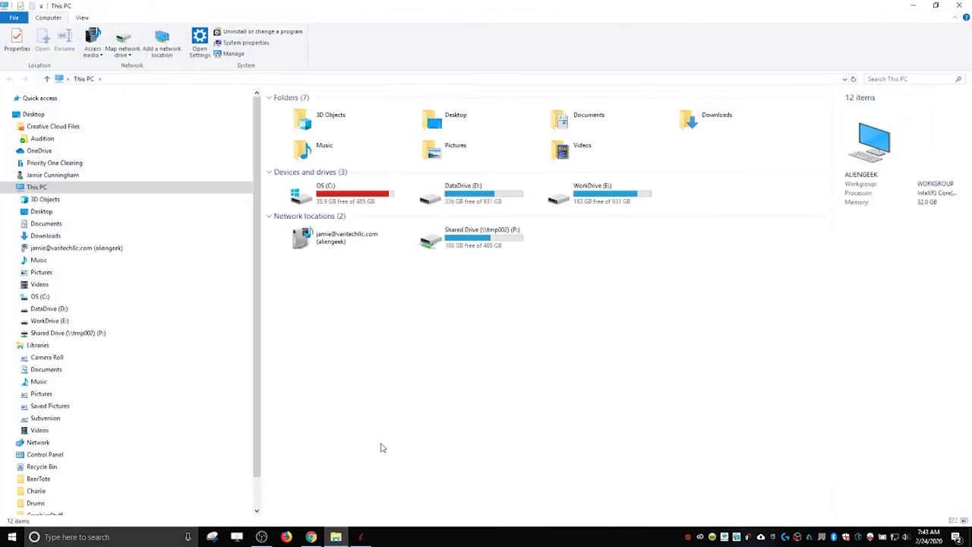
click(601, 200)
double_click(601, 200)
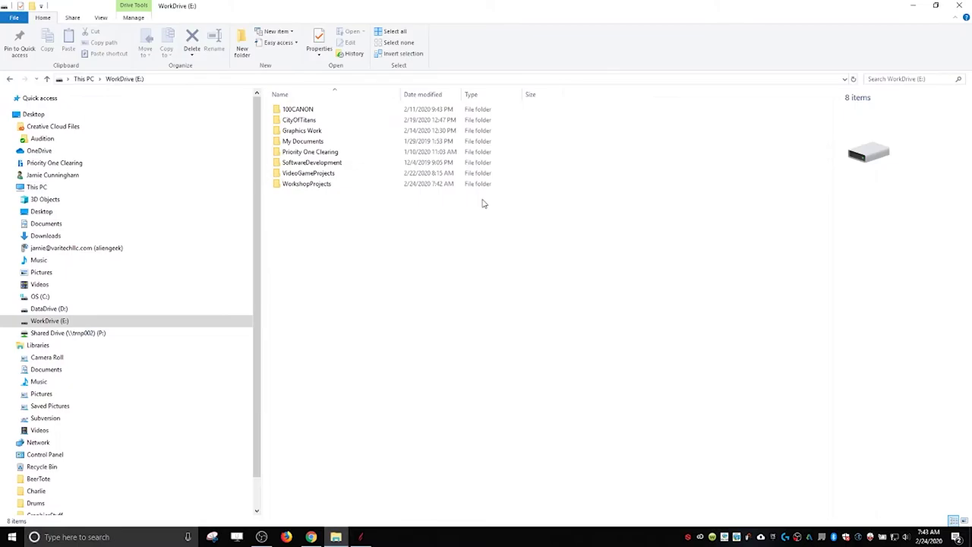
double_click(311, 185)
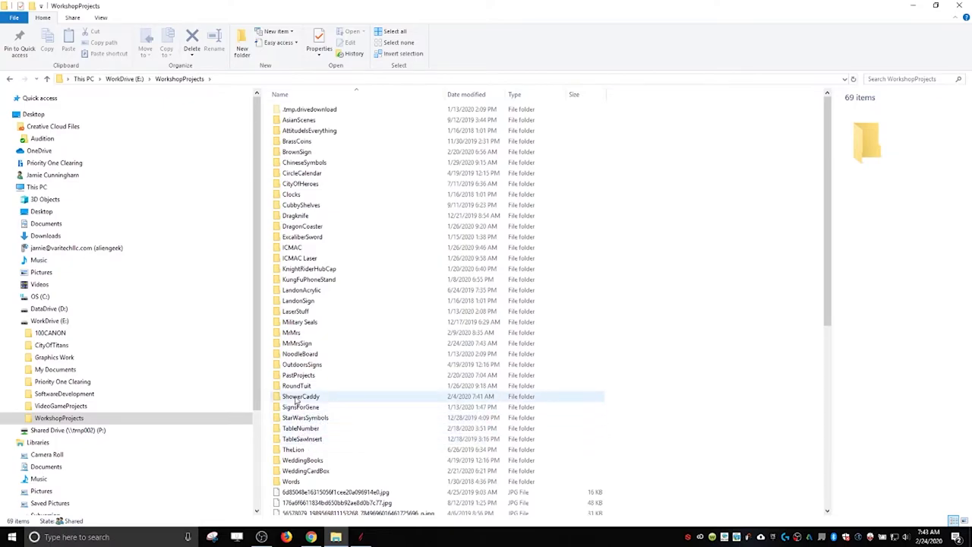
double_click(297, 345)
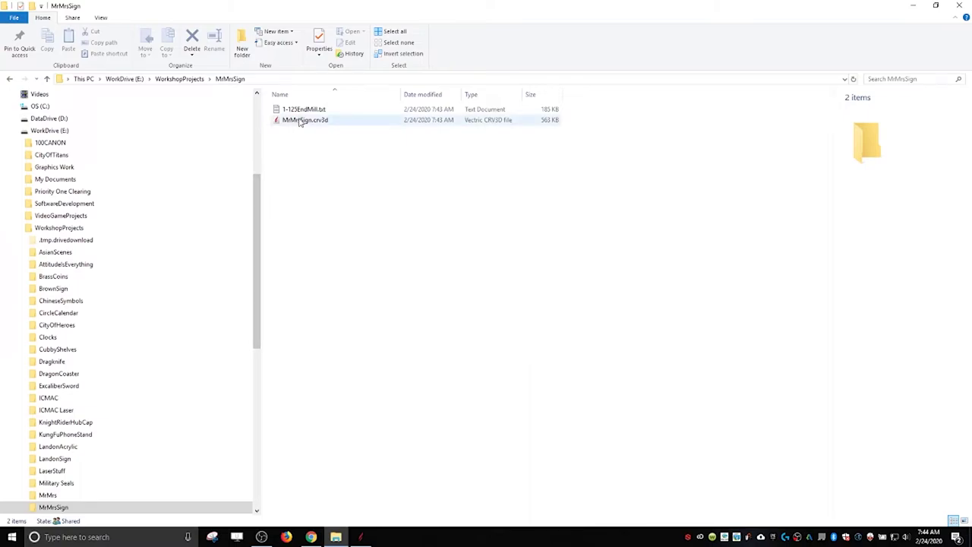
drag(303, 111, 349, 315)
click(379, 291)
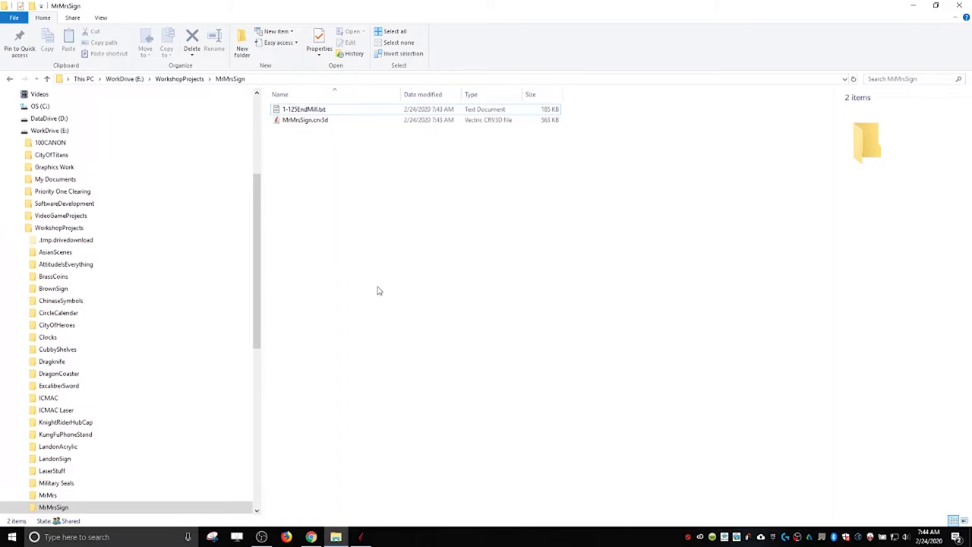
drag(289, 110, 305, 111)
click(332, 249)
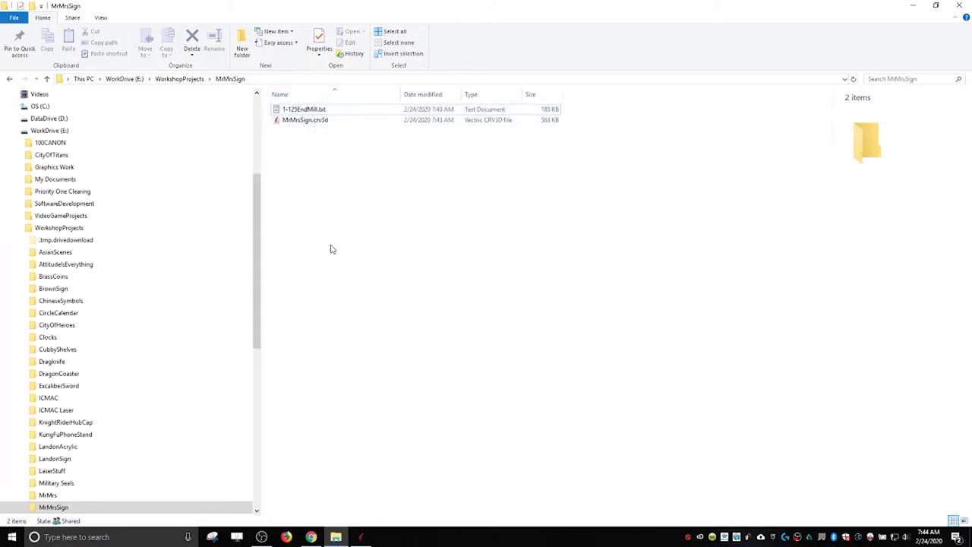